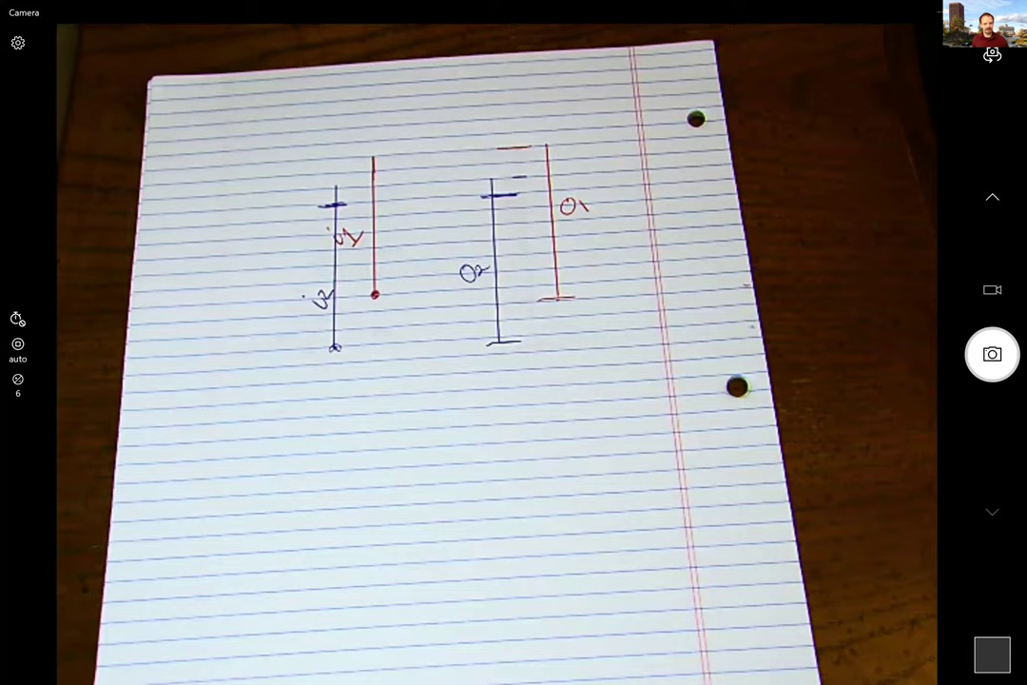
Switch from the Camera view of the paper sketch to the 'How many trials is enough' spreadsheet
key("alt+Tab")
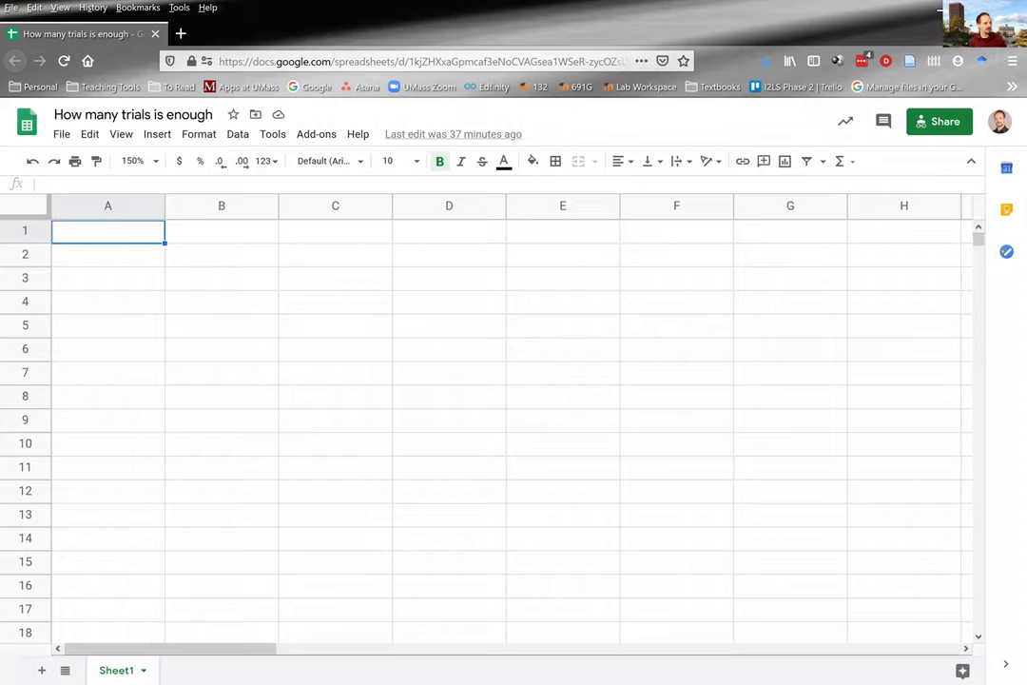
Head columns B and C with 'i [cm]' and 'o [cm]'
left_click(220, 235)
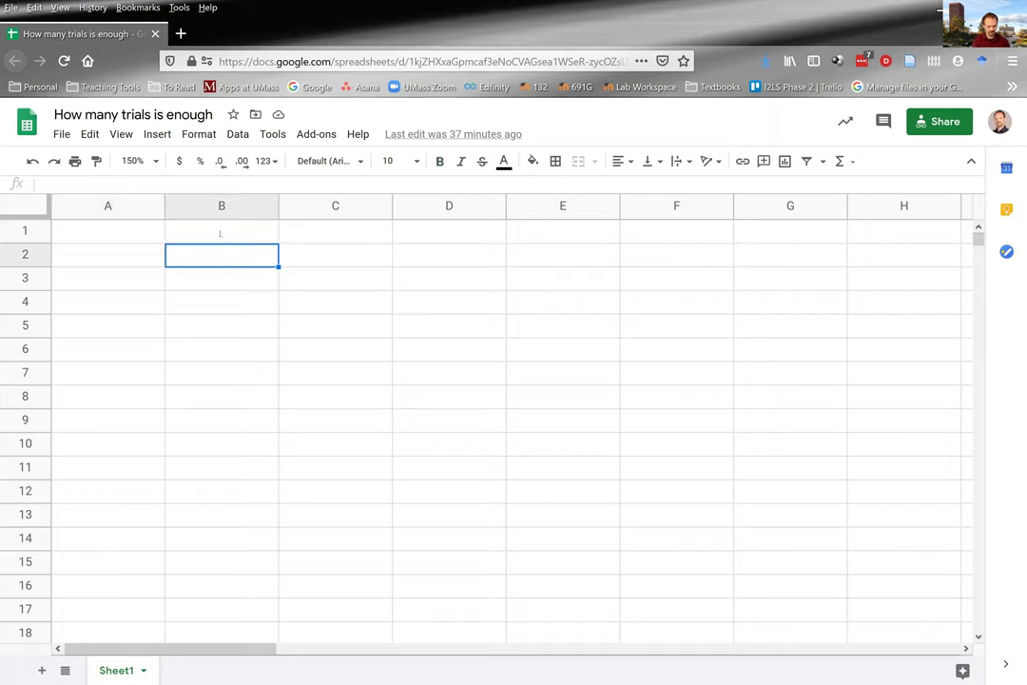
double_click(220, 233)
type("i [c")
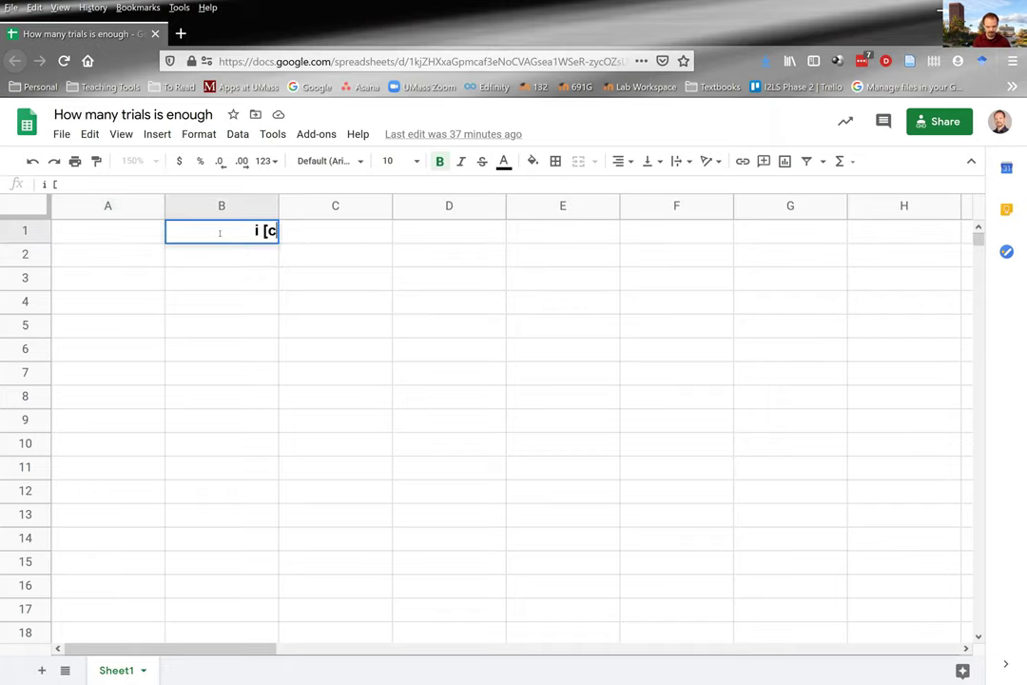
type("m]")
key("Tab")
type("o [cm")
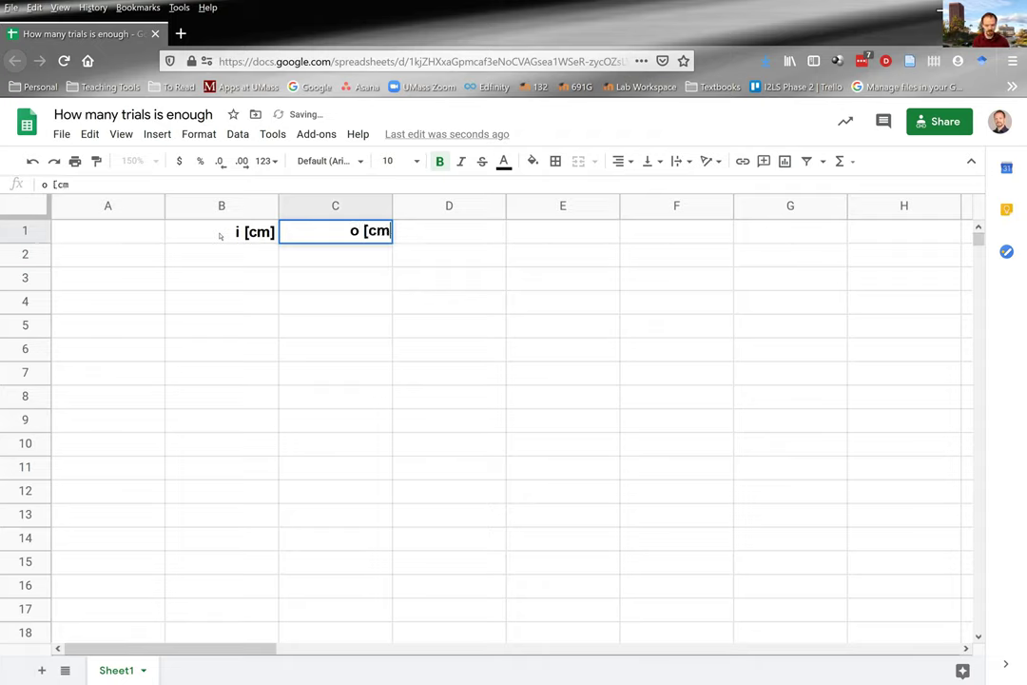
type("]")
key("Return")
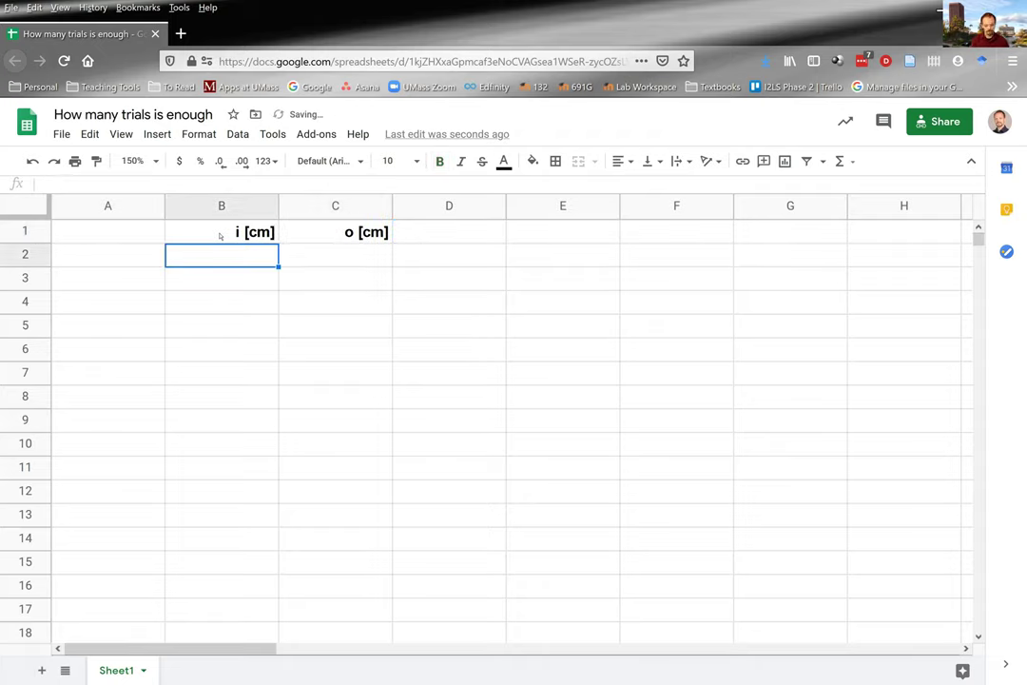
Enter the first readings 5.75 and 7.60 in row 2
type("5.75")
key("Tab")
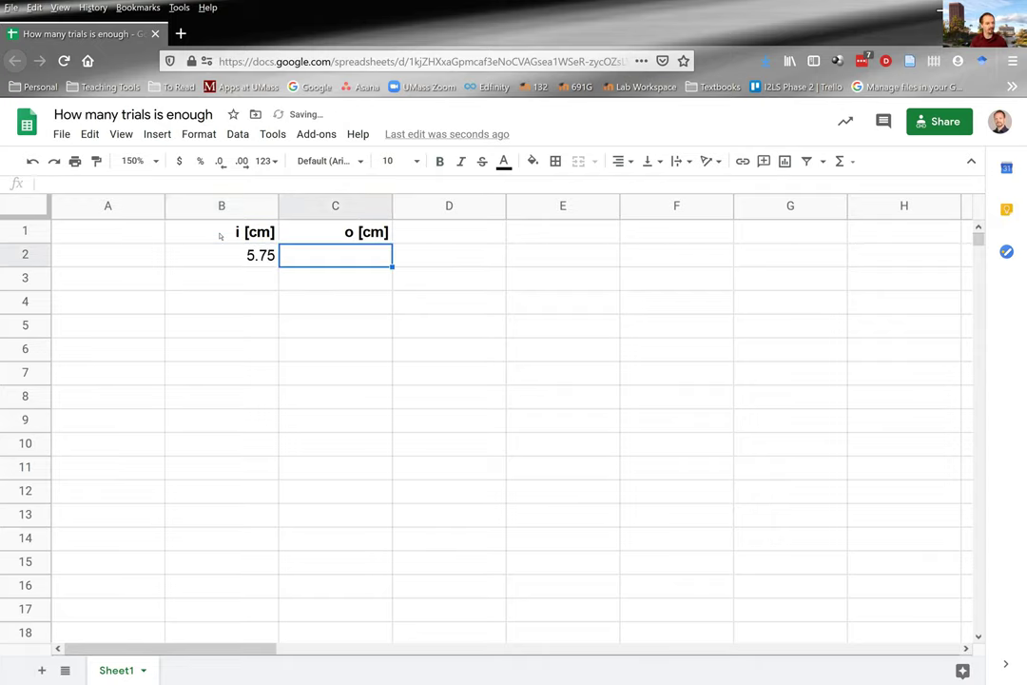
type("7")
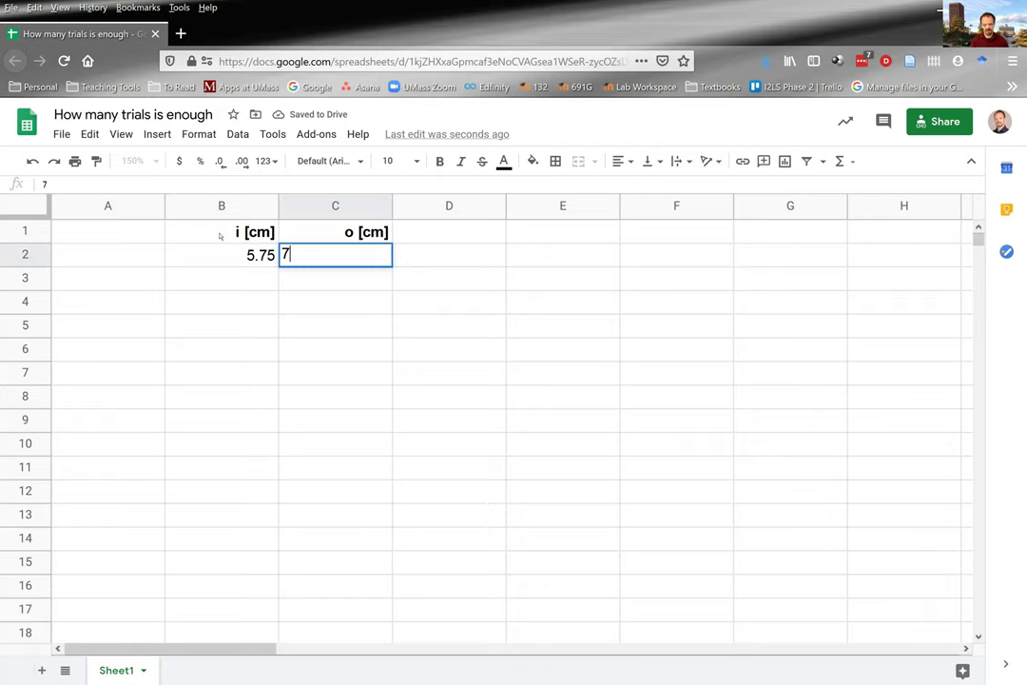
type(".60")
key("Return")
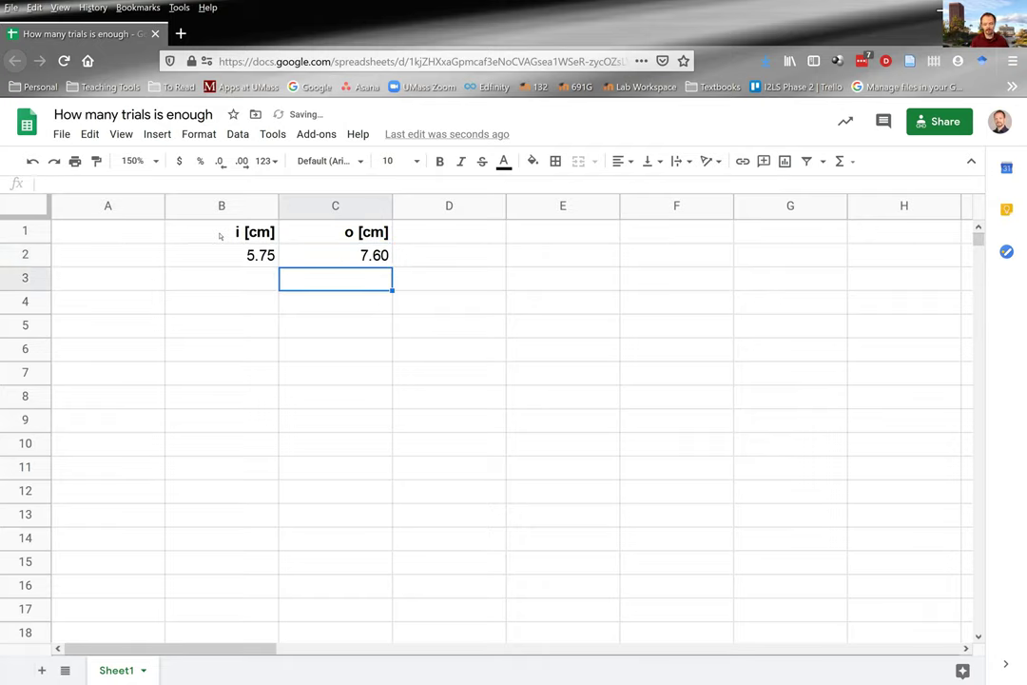
Head column A with 'Trial' and number the first trial 1
key("ctrl+Home")
type("Trial")
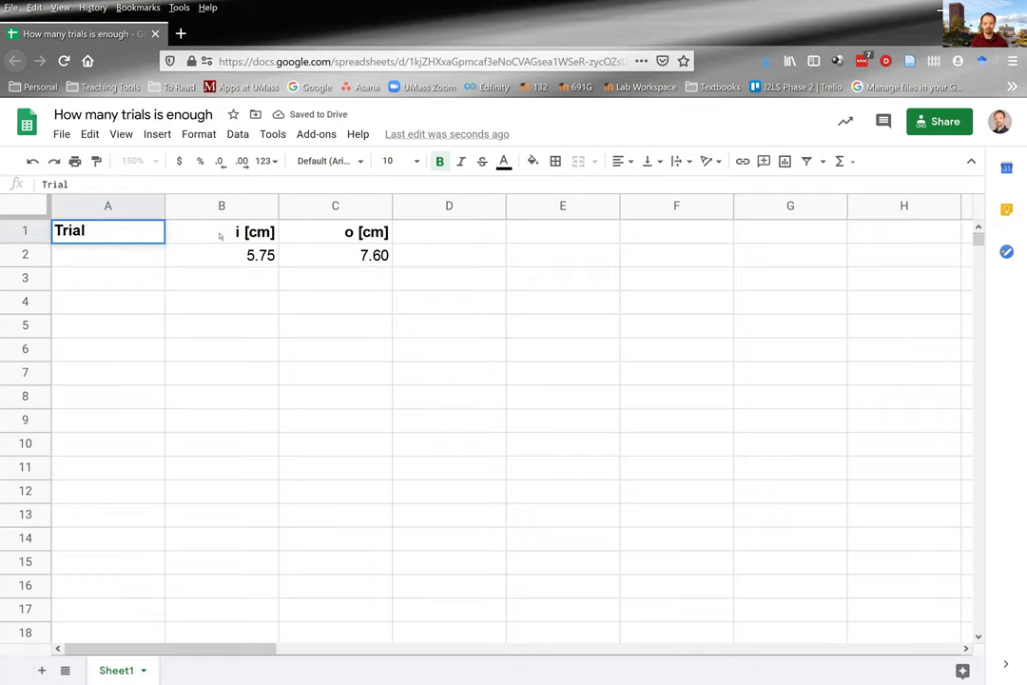
key("Return")
type("1")
key("Return")
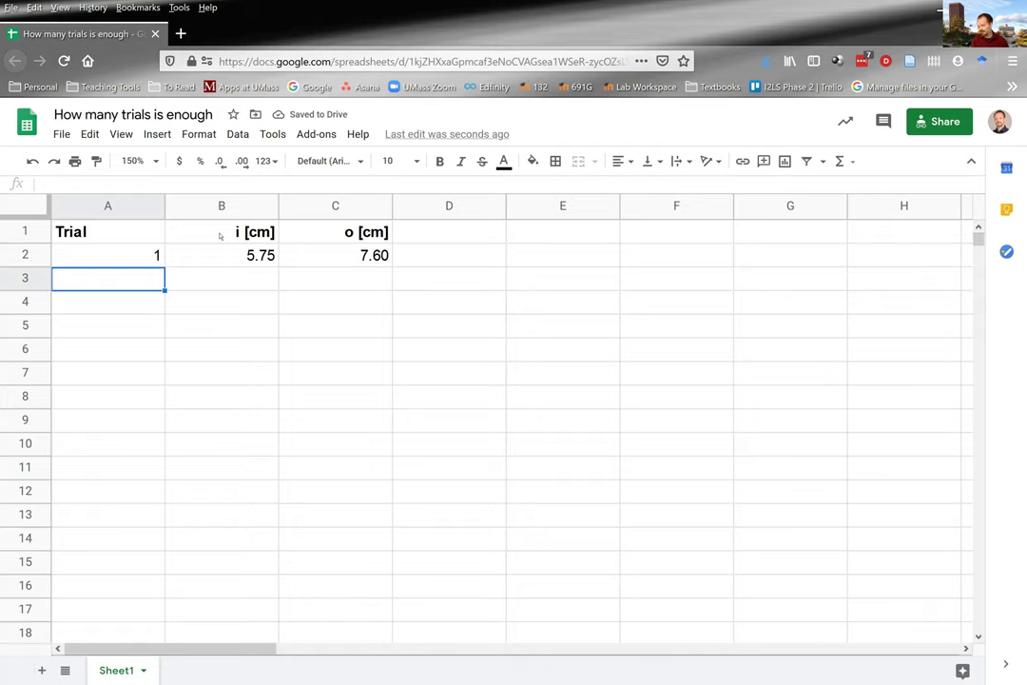
Enter the next readings 5.67 and 7.62 in row 3
key("Tab")
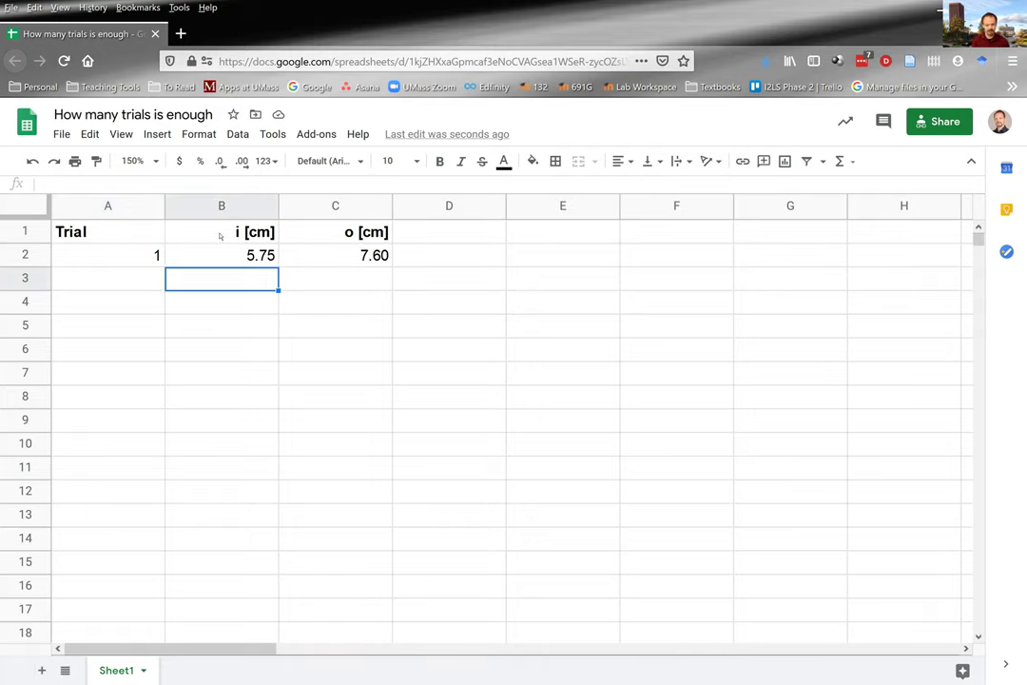
type("5.67")
key("Tab")
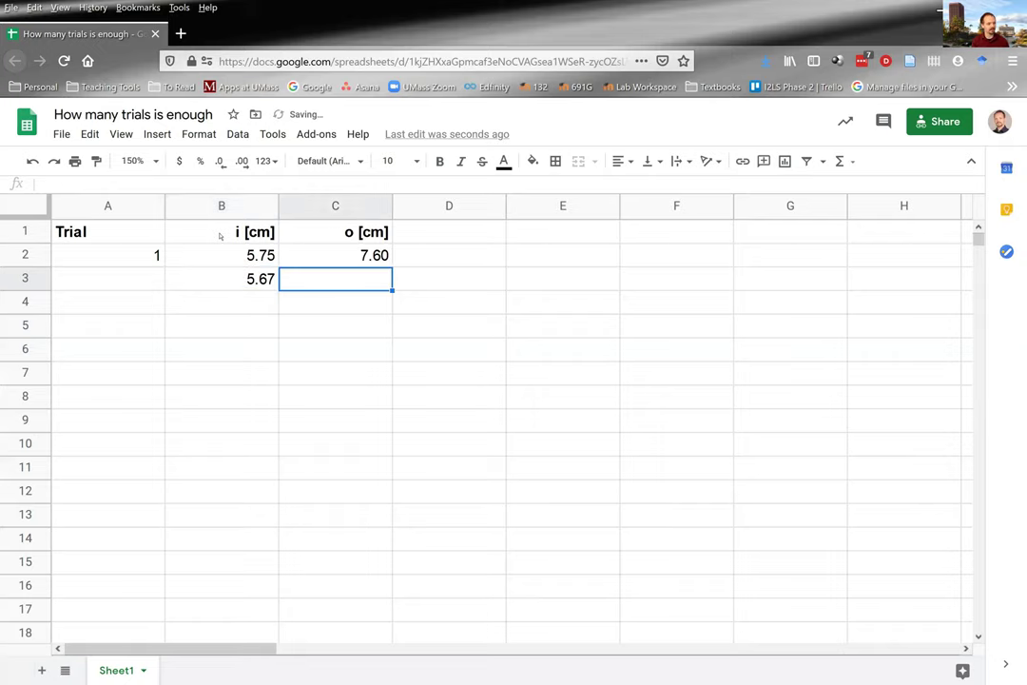
type("7.62")
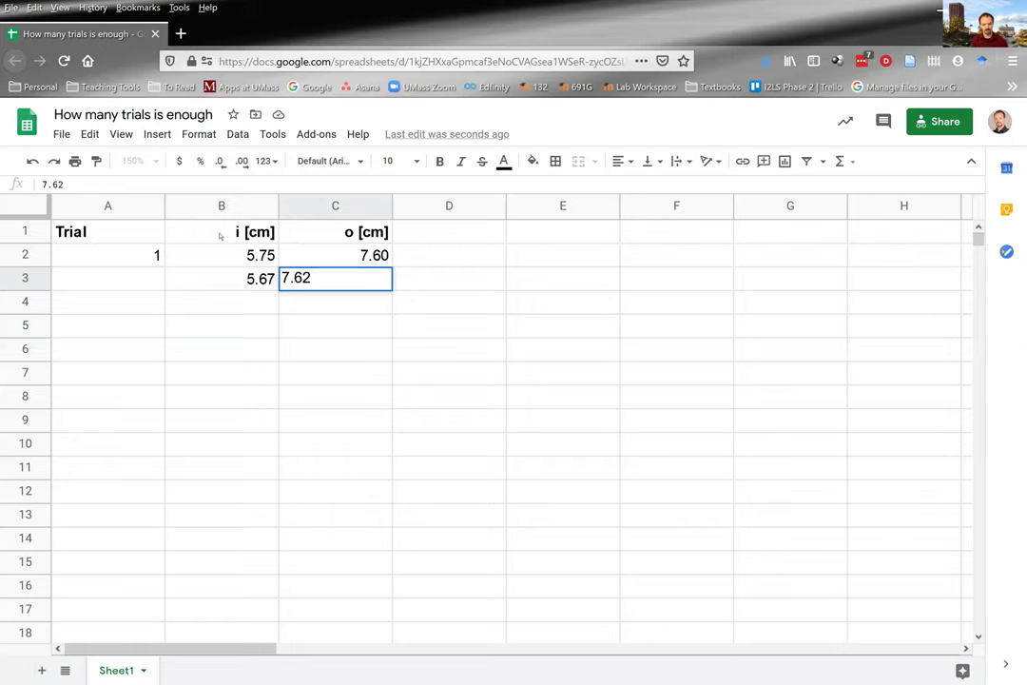
key("Return")
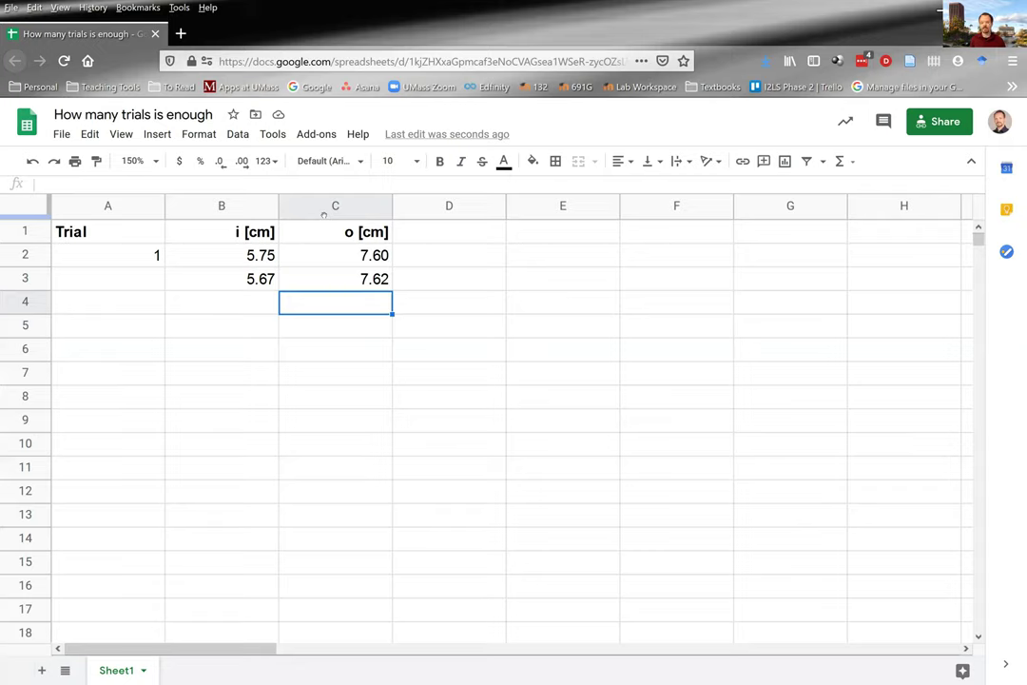
Insert an empty column before the o [cm] column
left_click(326, 209)
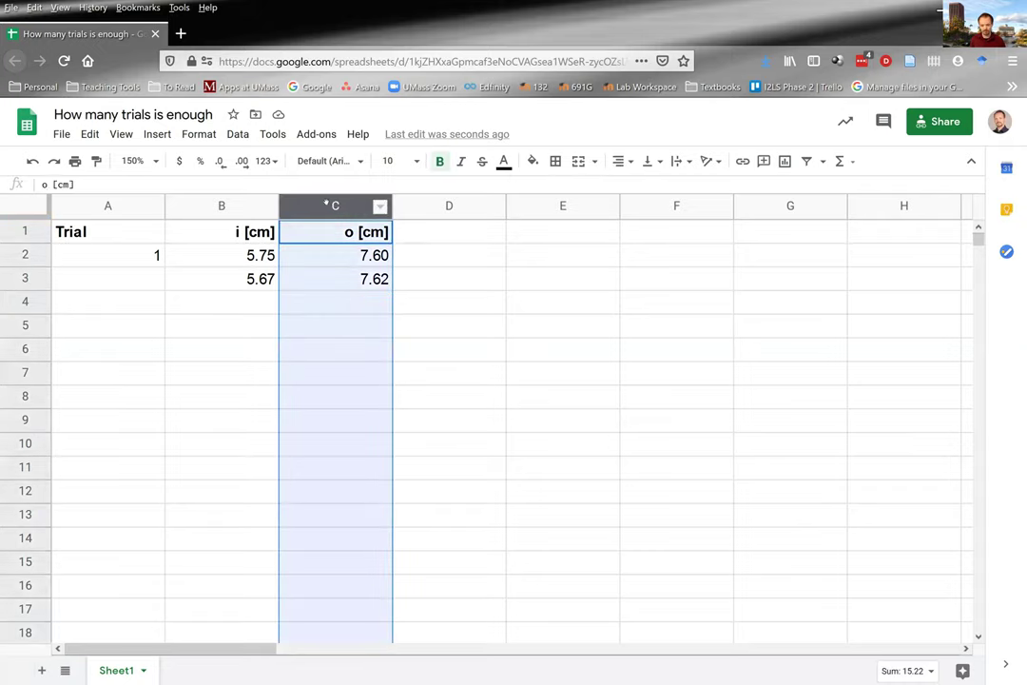
right_click(326, 205)
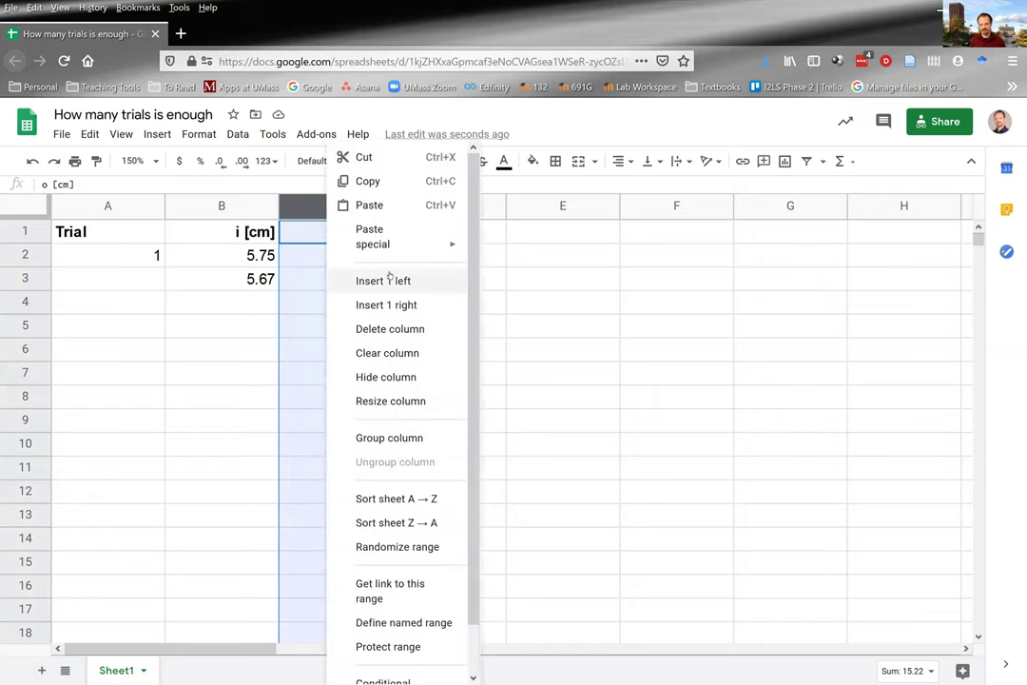
left_click(305, 217)
key("ctrl+alt+r")
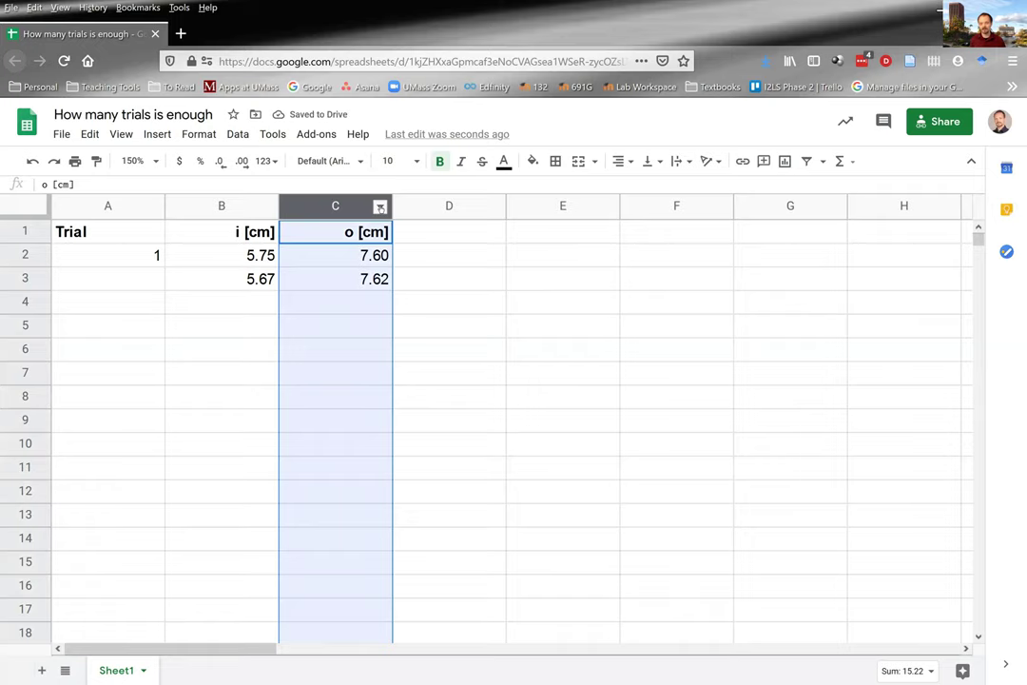
right_click(375, 206)
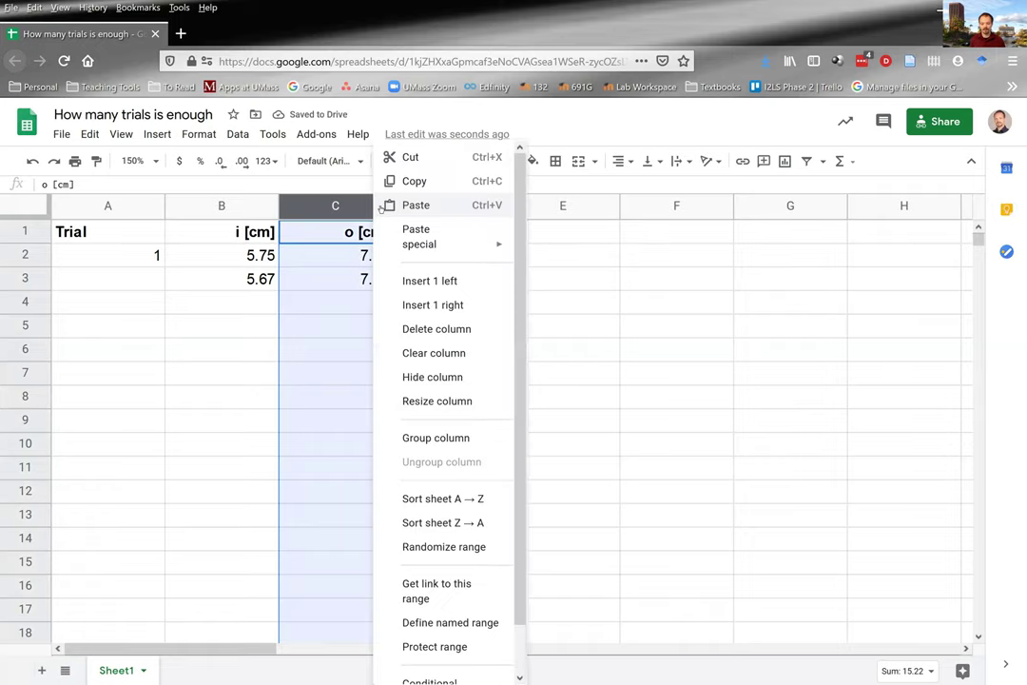
left_click(435, 282)
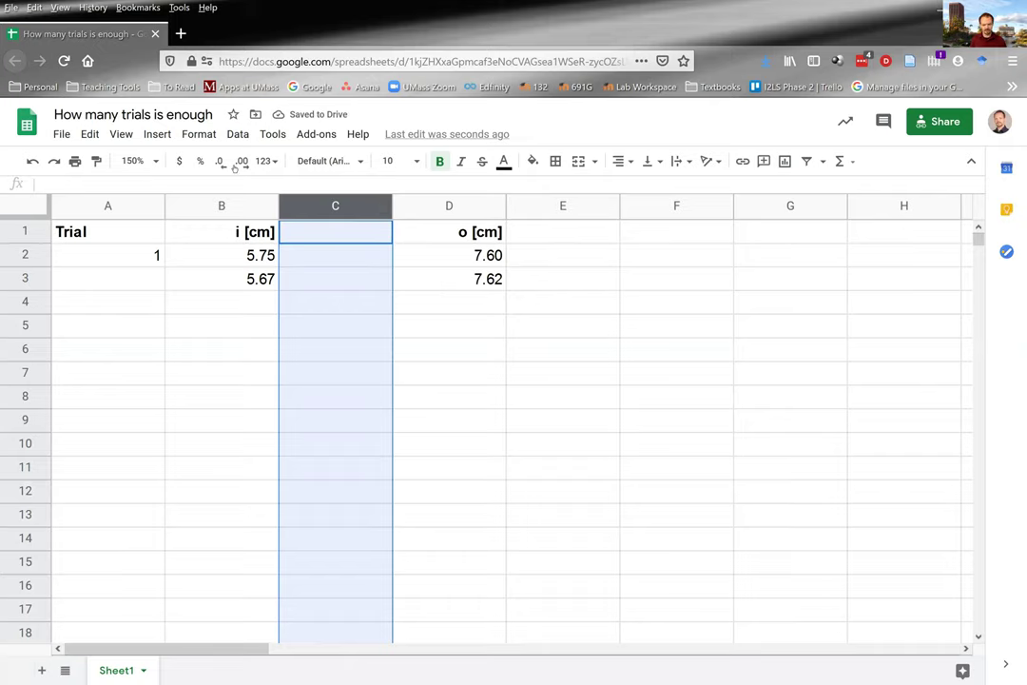
Head the new column C 'Running average i [cm]' and auto-fit its width
left_click(317, 238)
type("Running av")
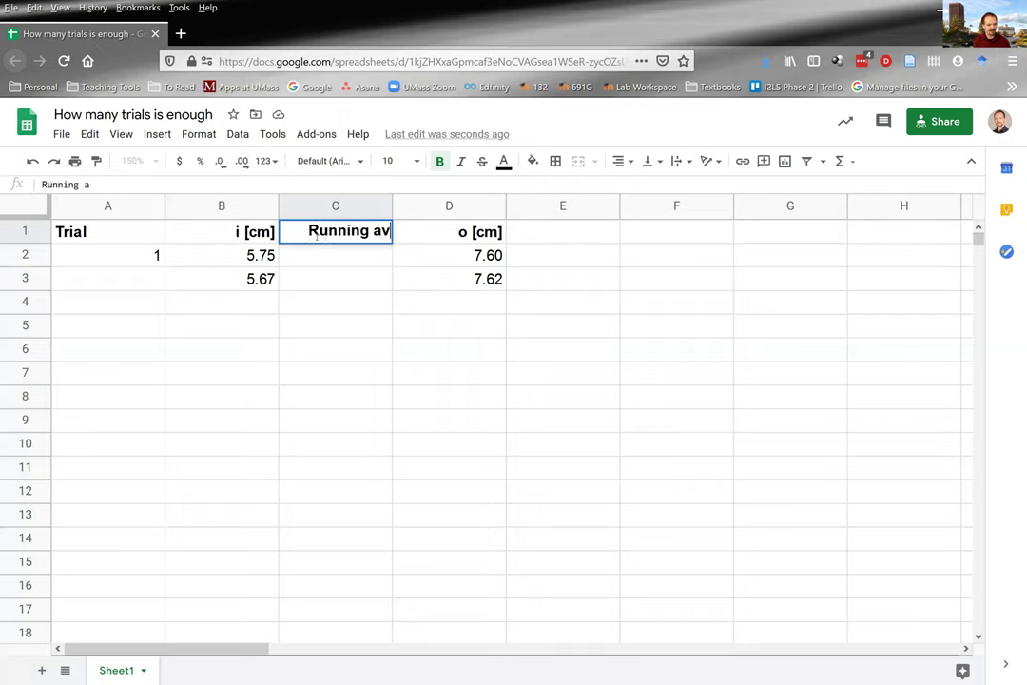
type("erage")
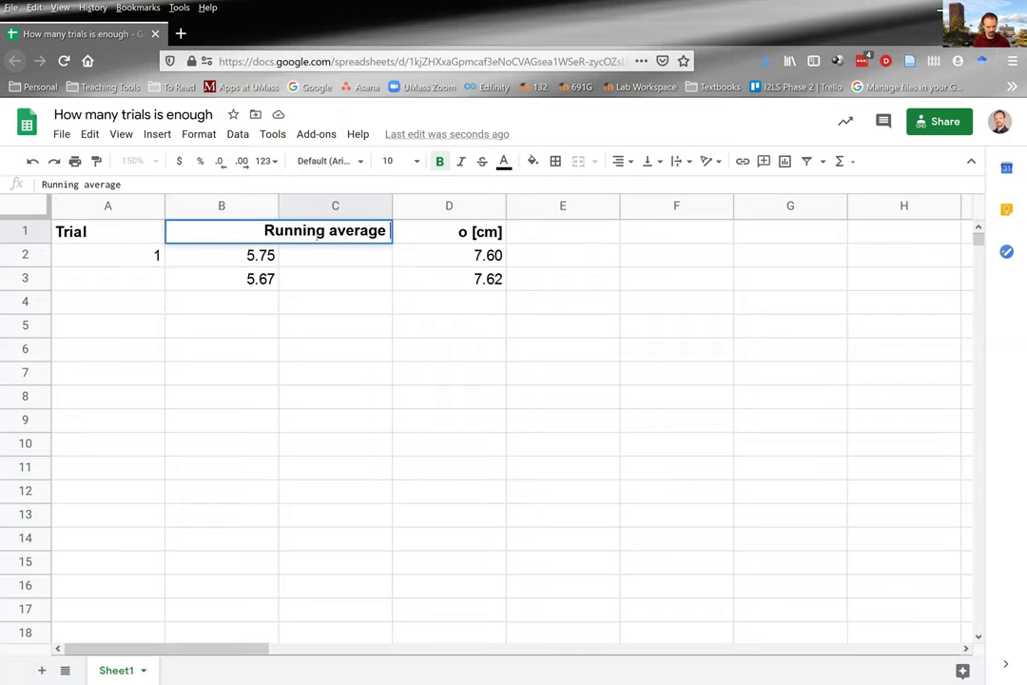
type(" i [cm]")
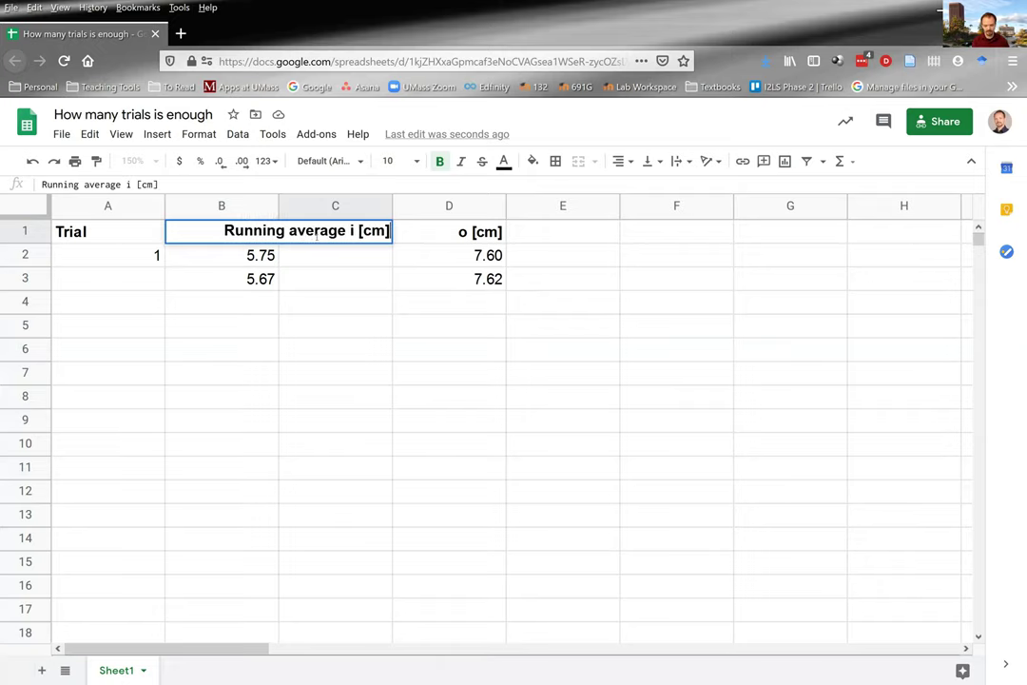
key("Return")
left_click(333, 207)
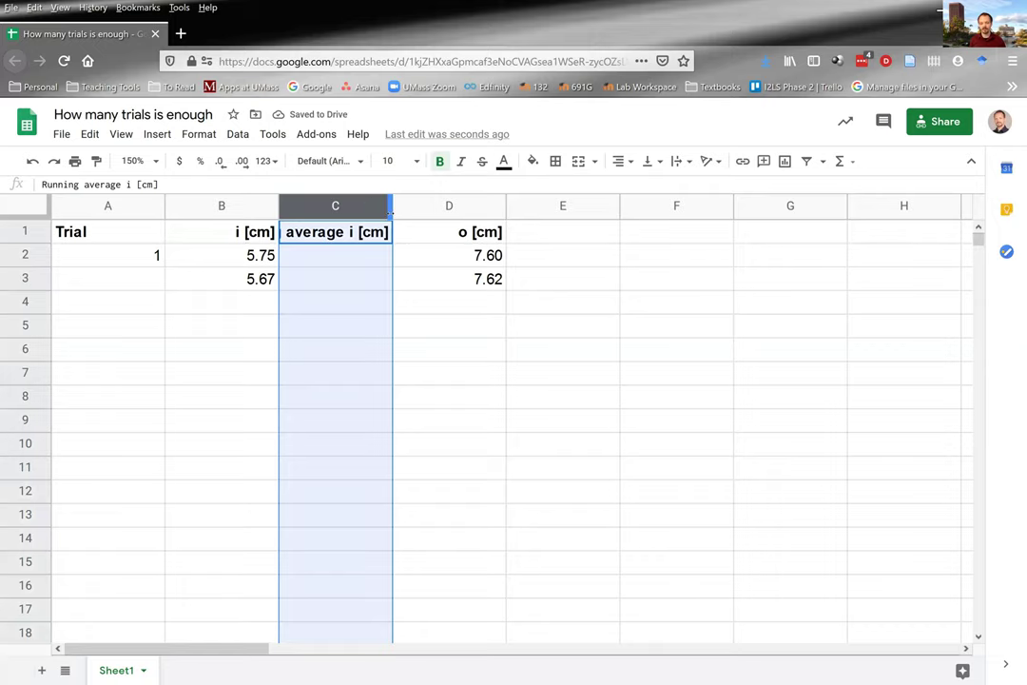
double_click(391, 211)
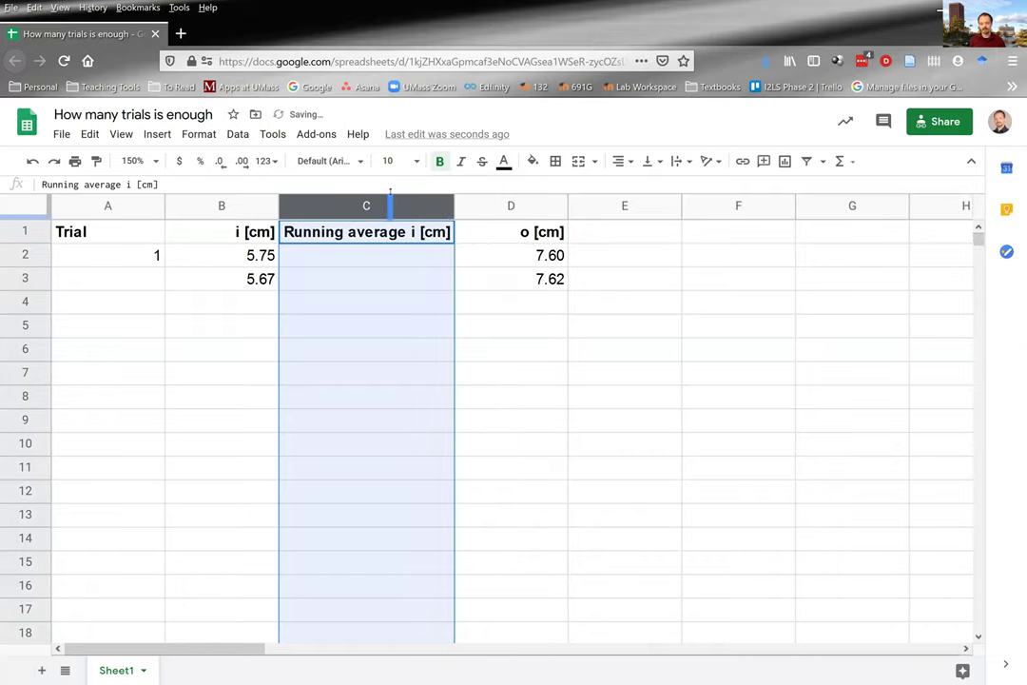
left_click(431, 253)
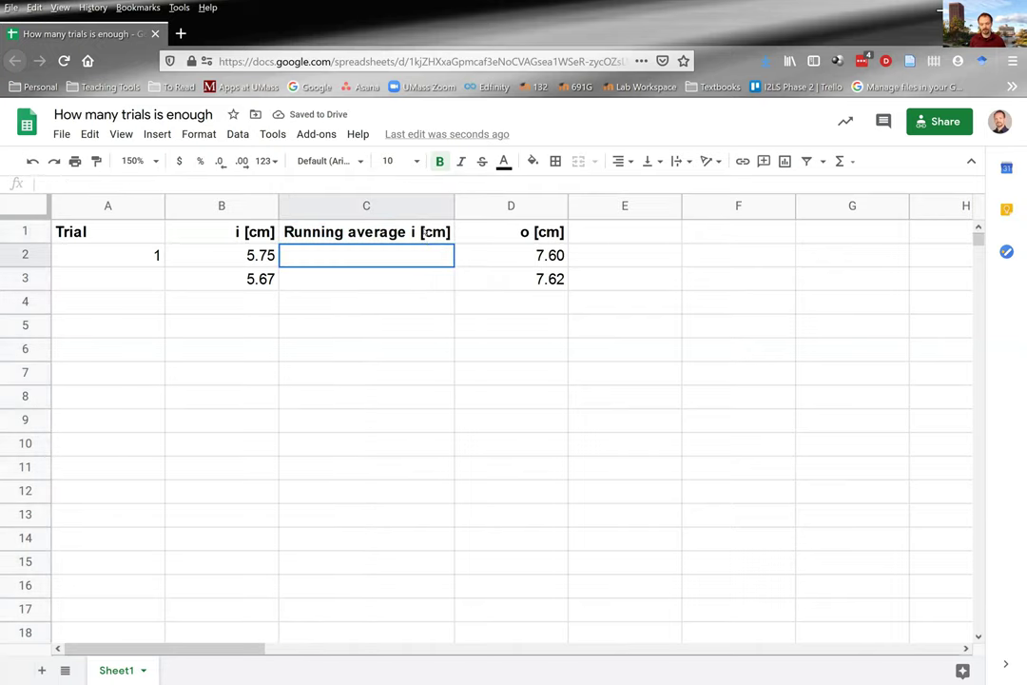
Head column E 'Running average o [cm]' and auto-fit its width
left_click(620, 225)
type("R")
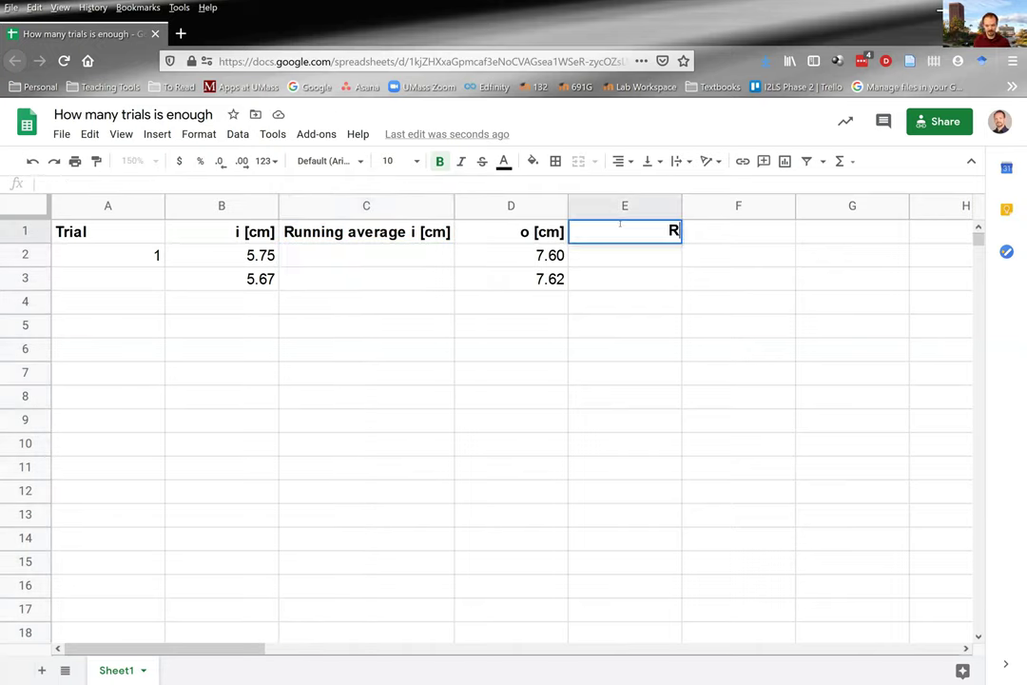
type("unning avera")
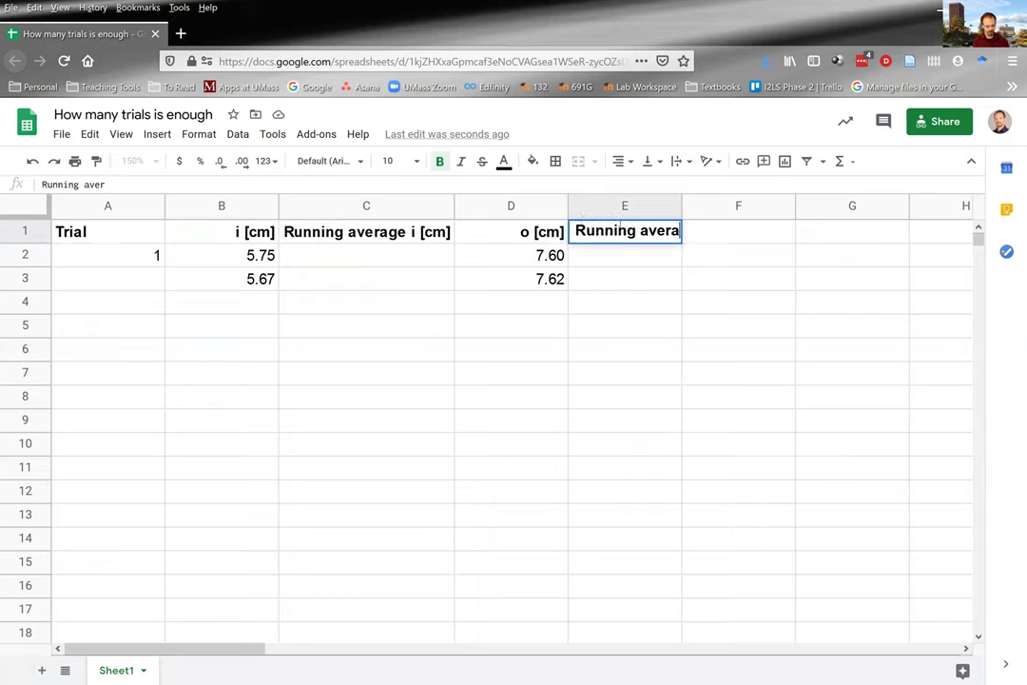
type("ge o [cm")
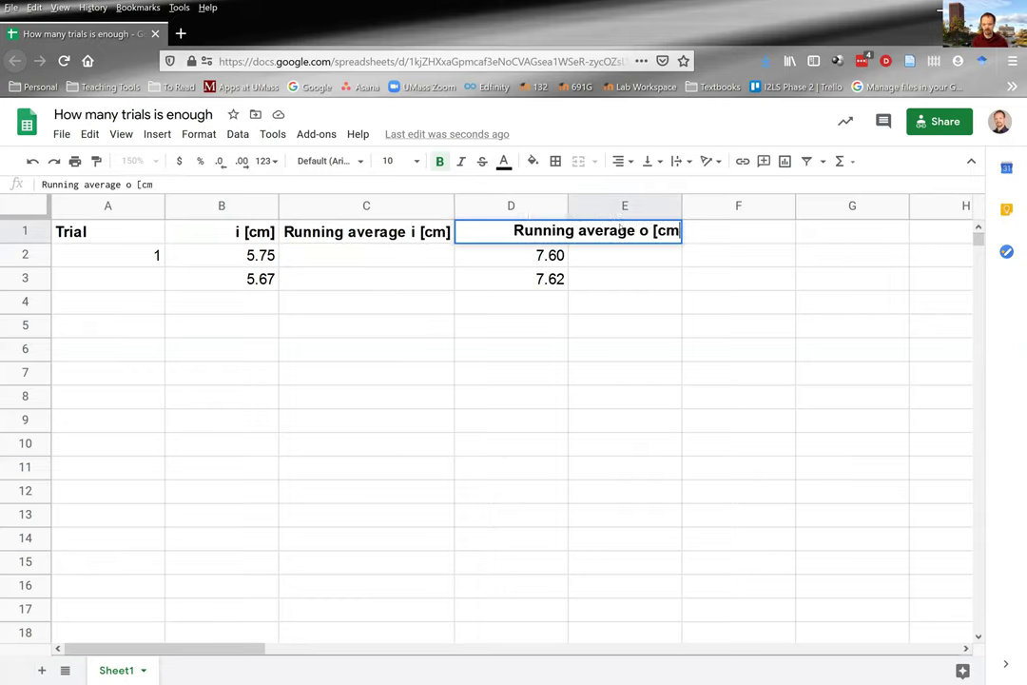
type("]")
key("Return")
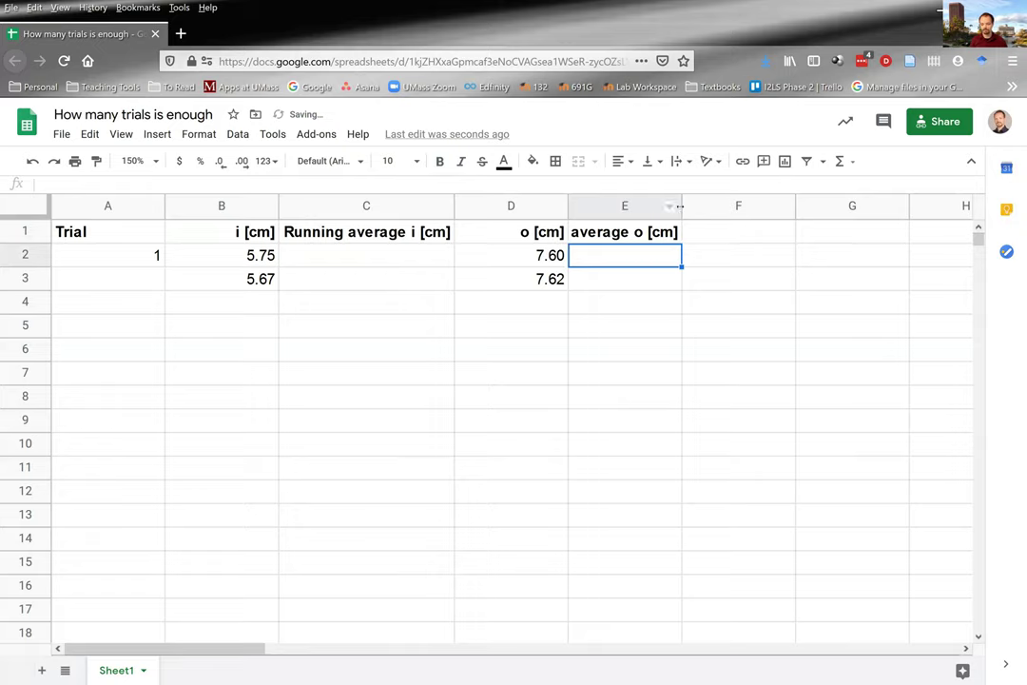
left_click(656, 211)
double_click(682, 205)
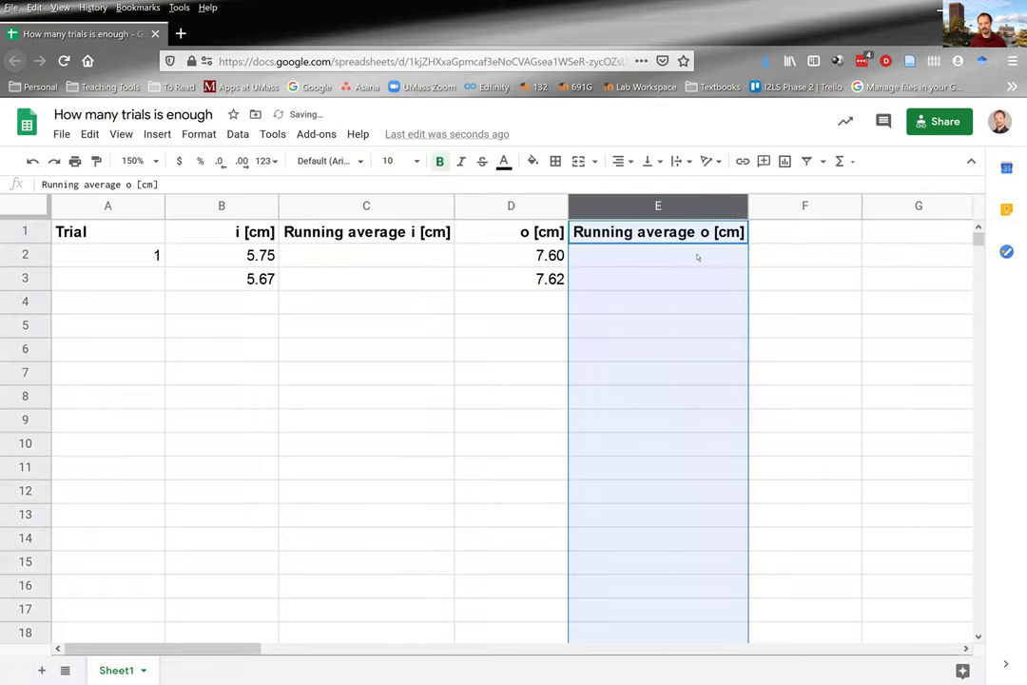
left_click(697, 257)
left_click(390, 259)
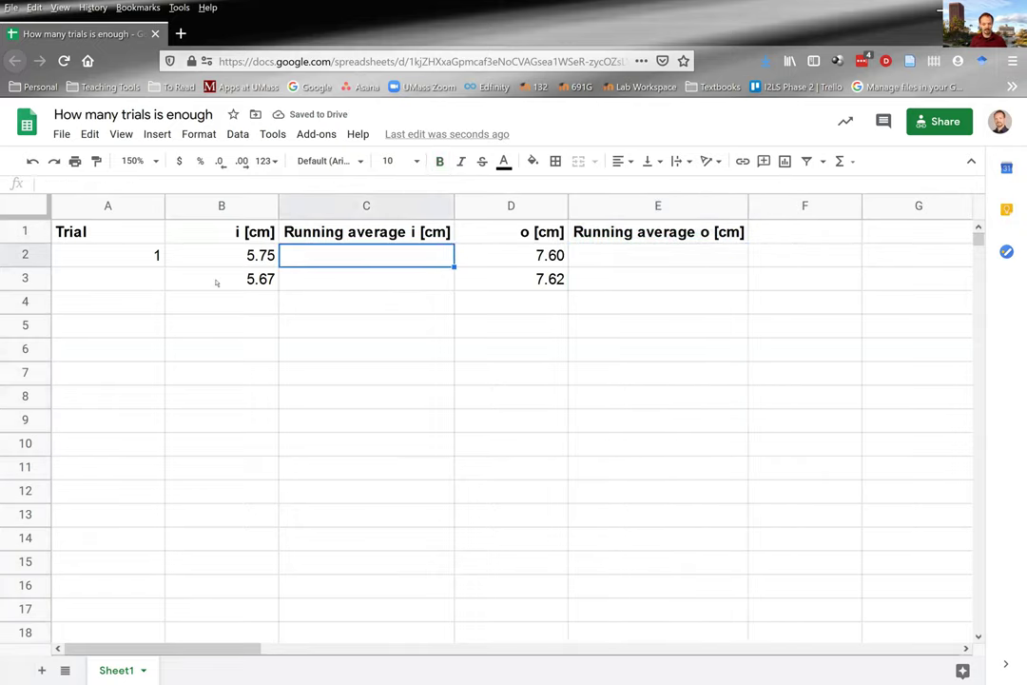
Number the second trial 2 in cell A3
left_click(135, 275)
type("2")
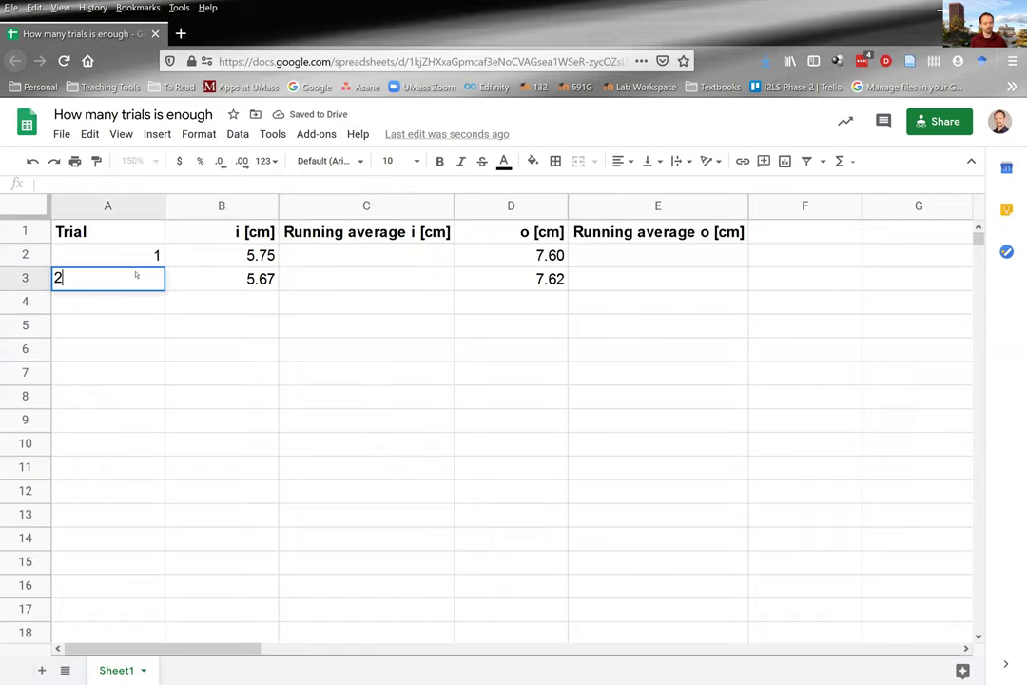
key("Tab")
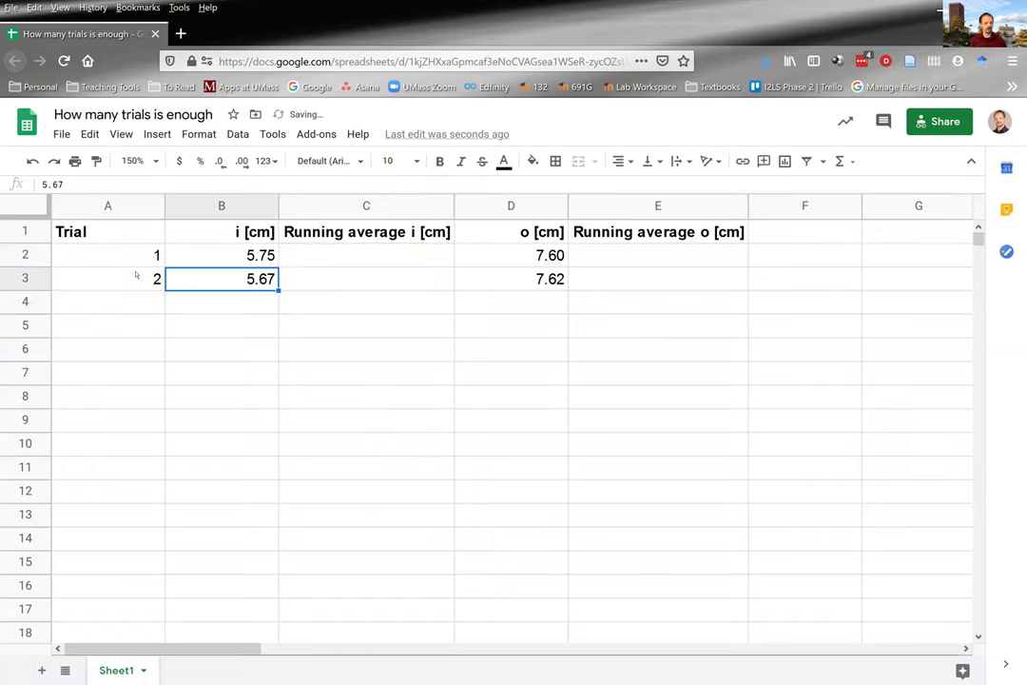
Put right-aligned '--' placeholders in C2 and E2
left_click(324, 254)
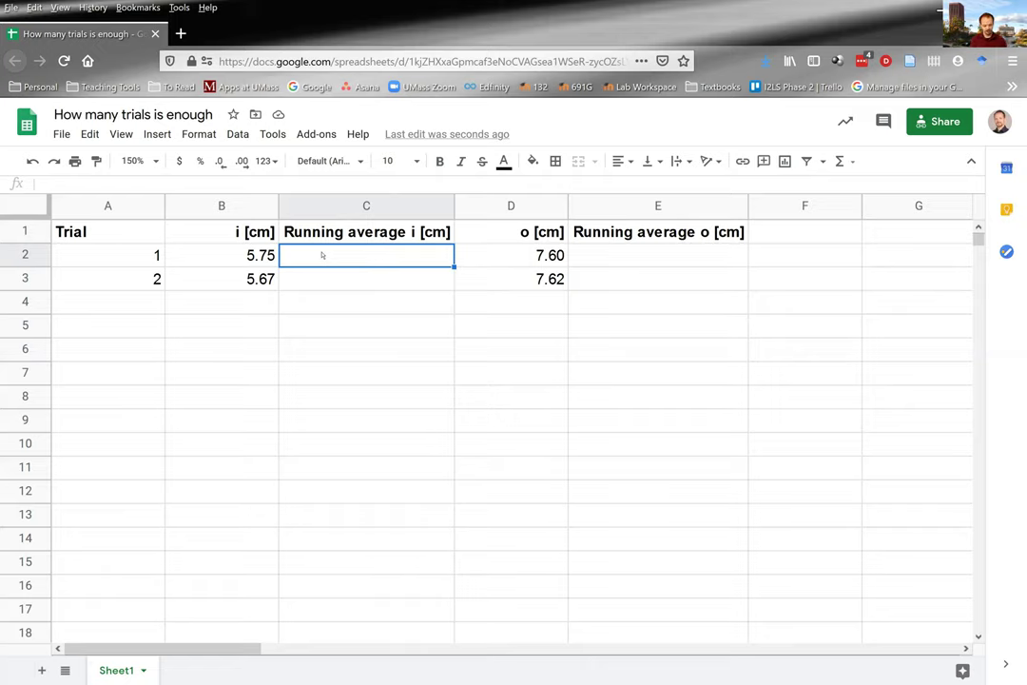
type("'--")
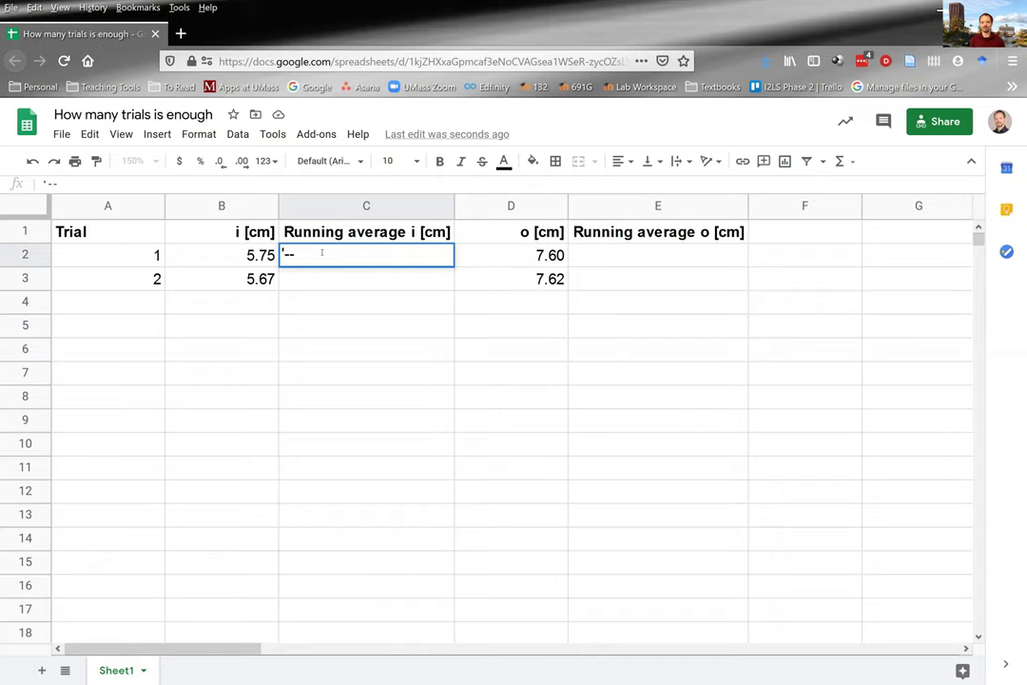
key("Return")
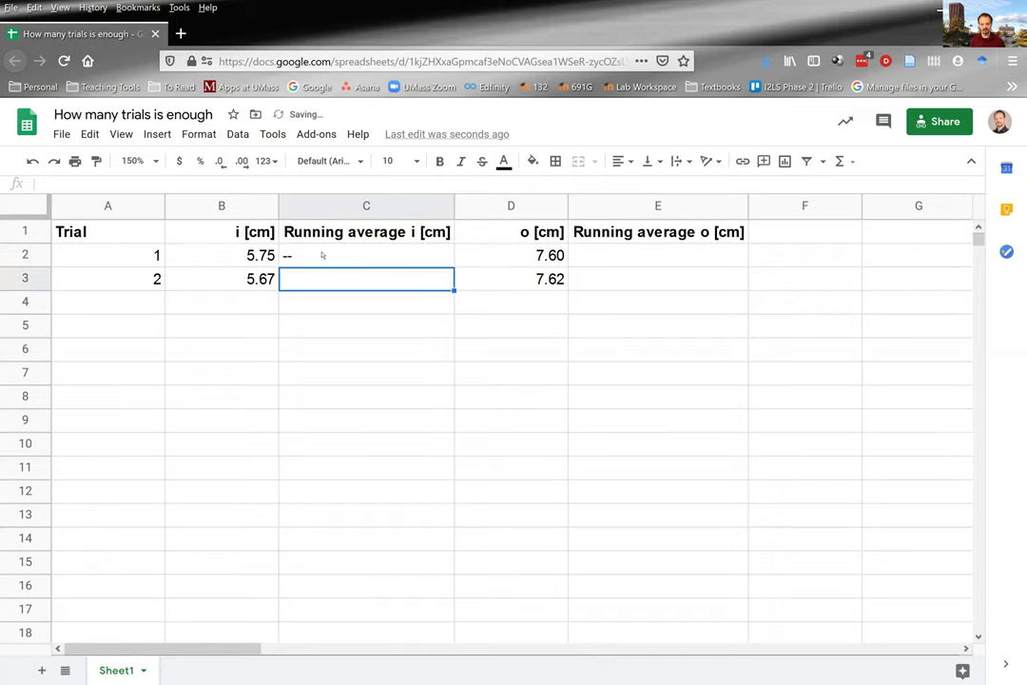
left_click(322, 255)
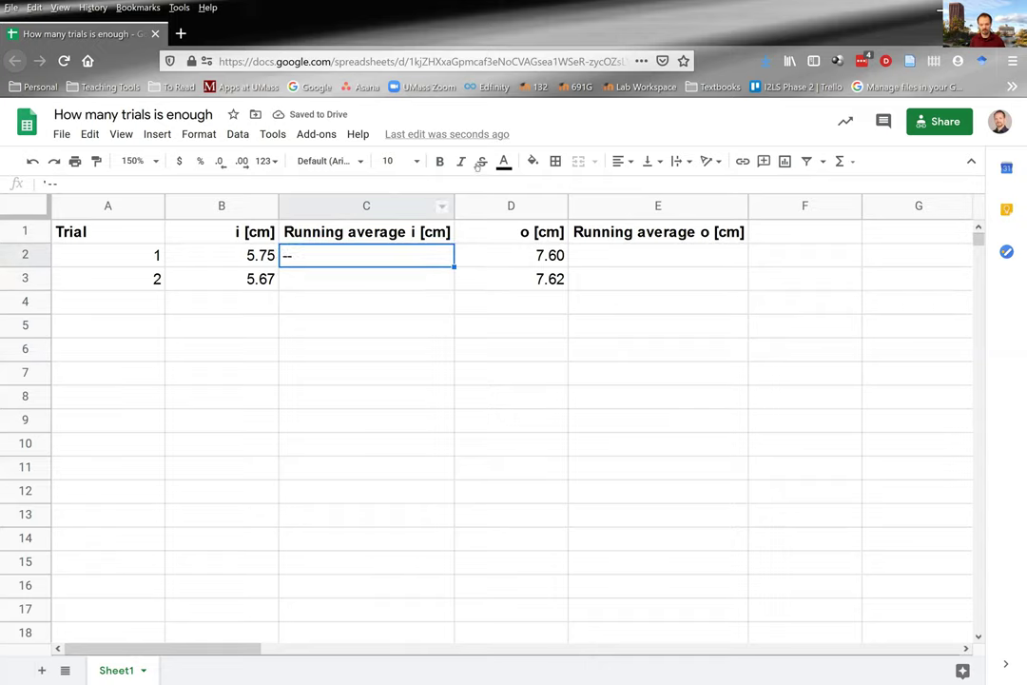
left_click(630, 165)
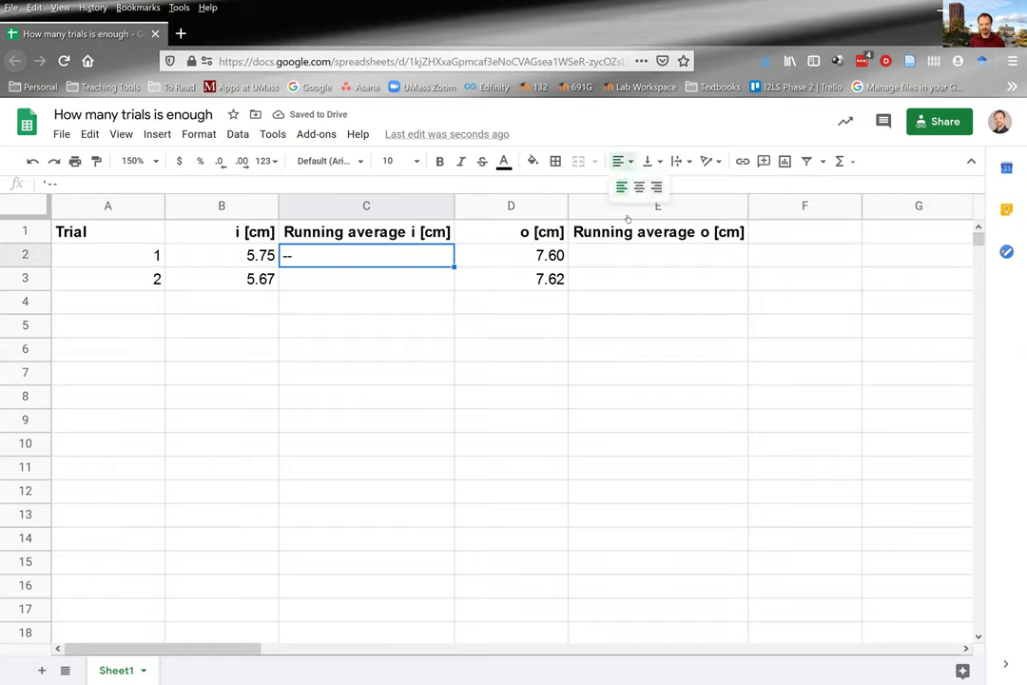
left_click(658, 185)
left_click(718, 257)
type("'--")
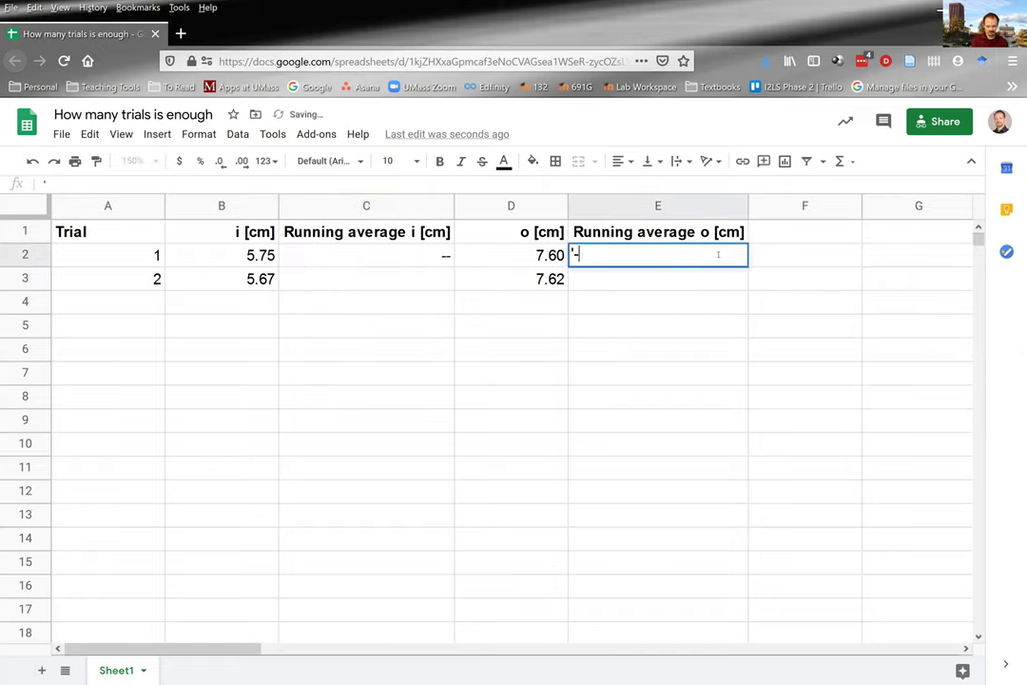
key("Return")
left_click(719, 257)
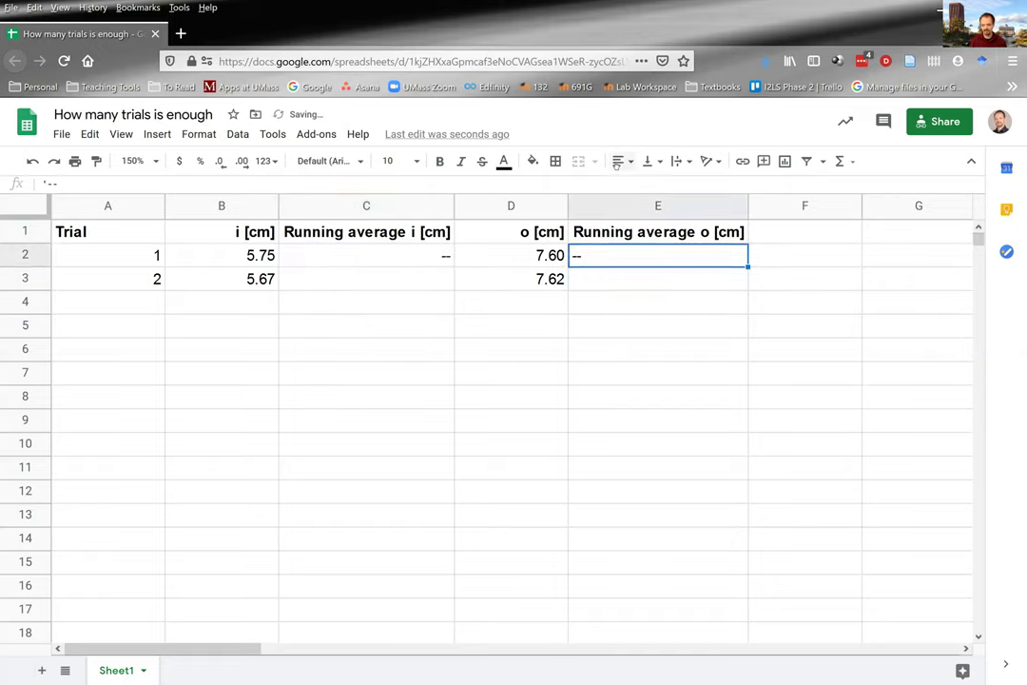
left_click(619, 161)
left_click(656, 186)
Left-align the whole Trial column A
left_click_drag(105, 256, 107, 278)
left_click(110, 209)
left_click(619, 161)
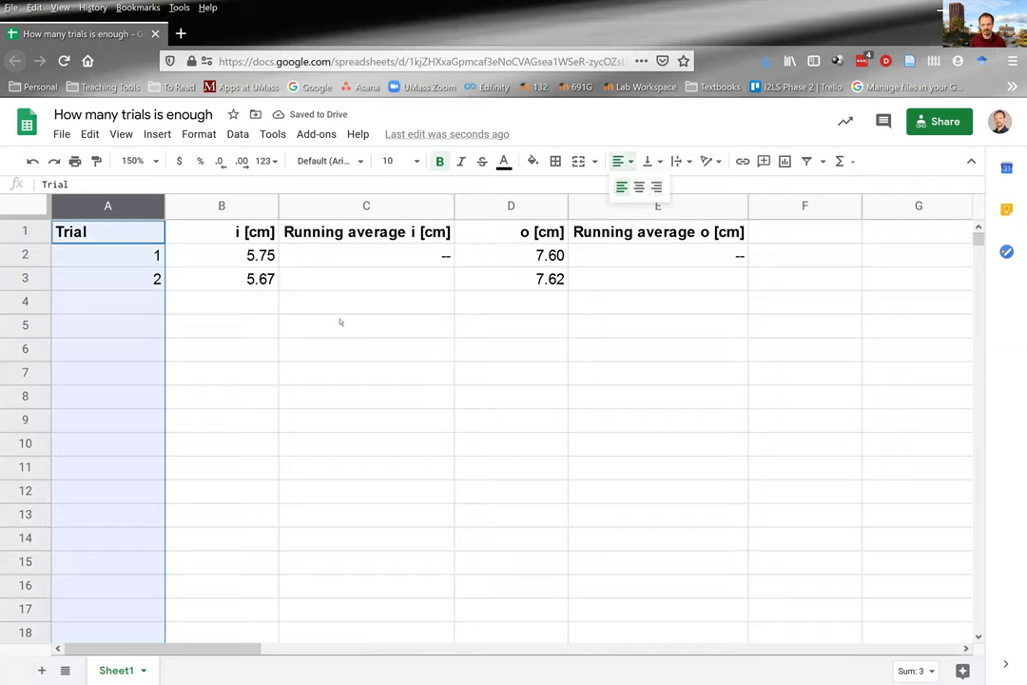
left_click(622, 187)
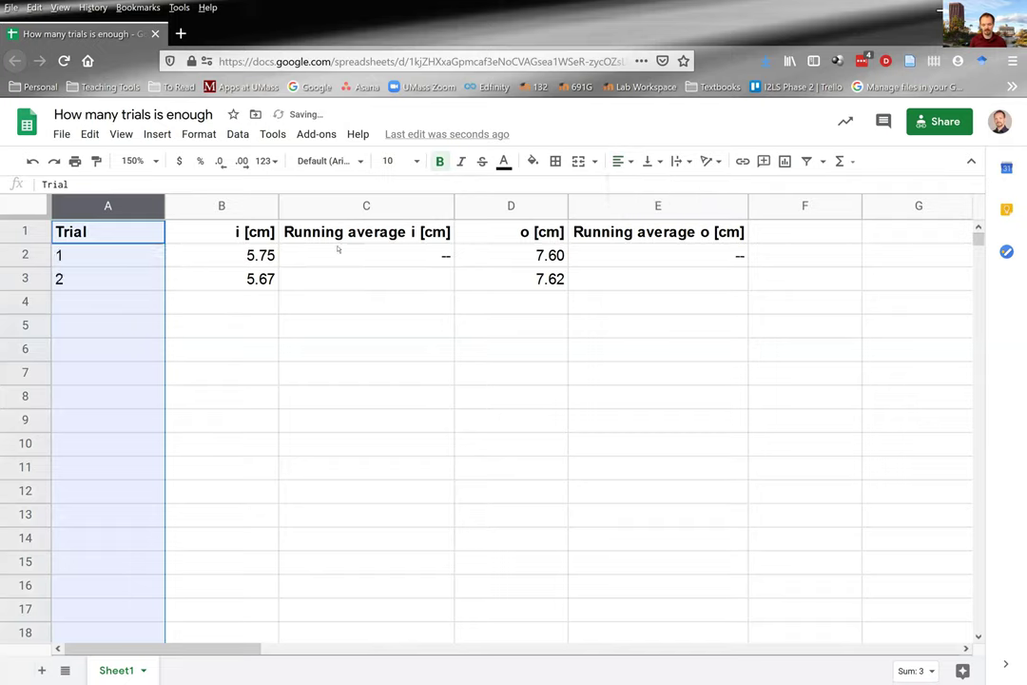
left_click(337, 249)
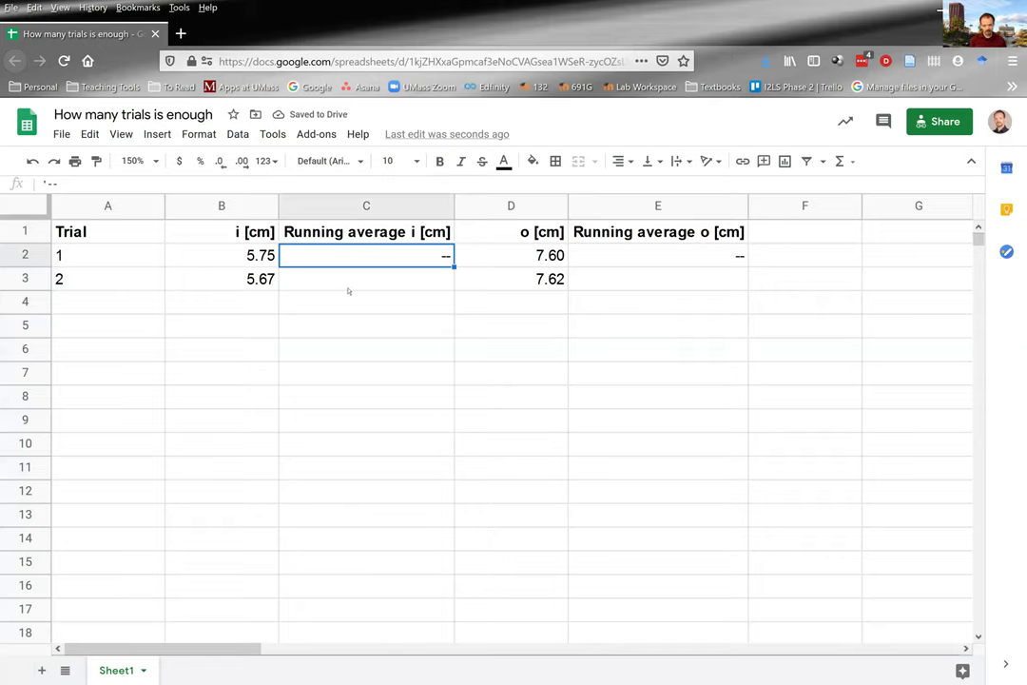
Enter =AVERAGE(B2:B3) in C3 and show column C to three decimals (5.710)
left_click(348, 288)
type("=AVERAGE(")
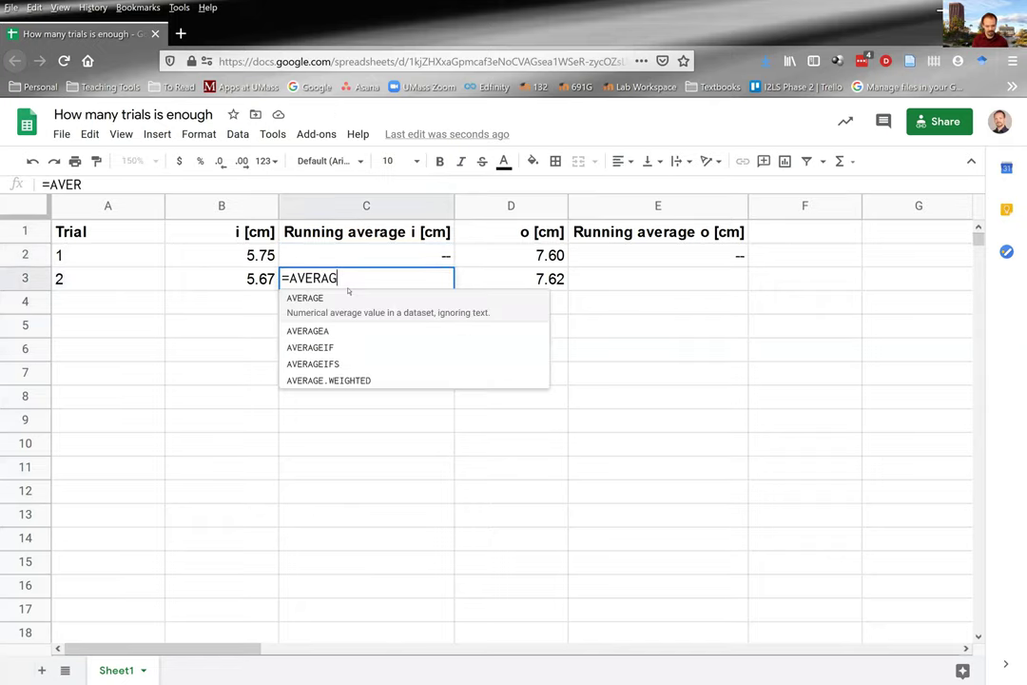
left_click(212, 256)
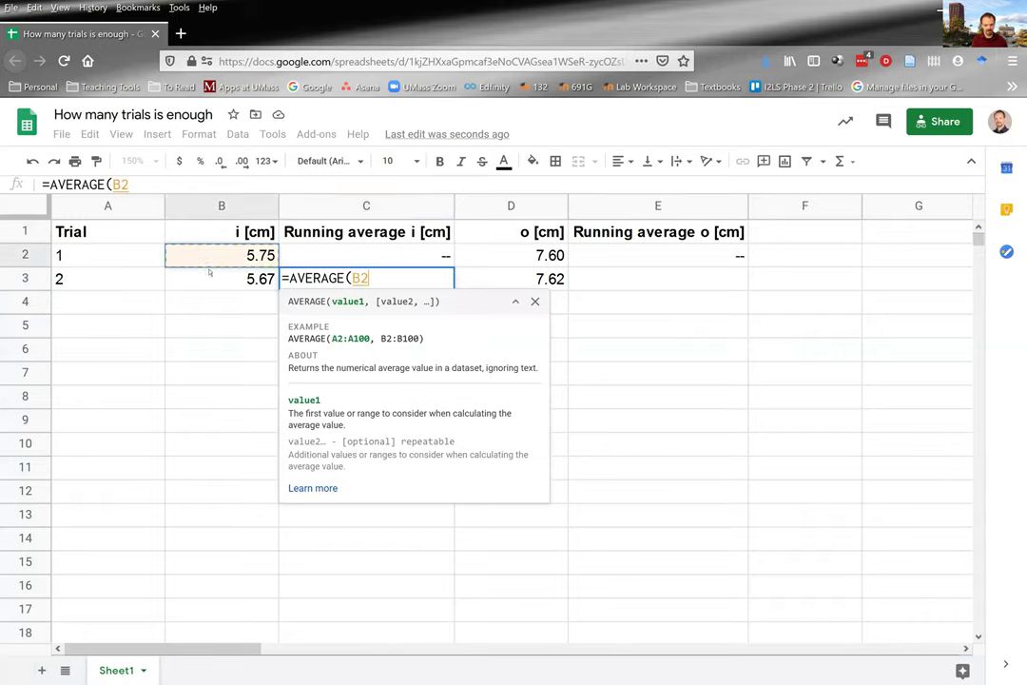
left_click(212, 280, "shift")
key("Return")
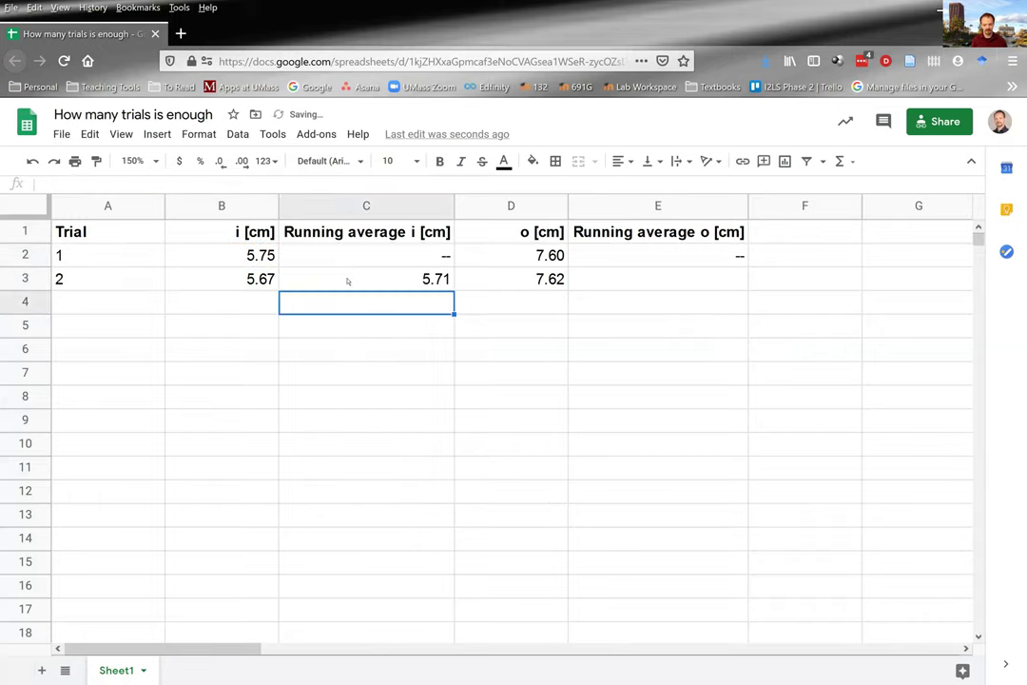
left_click(348, 281)
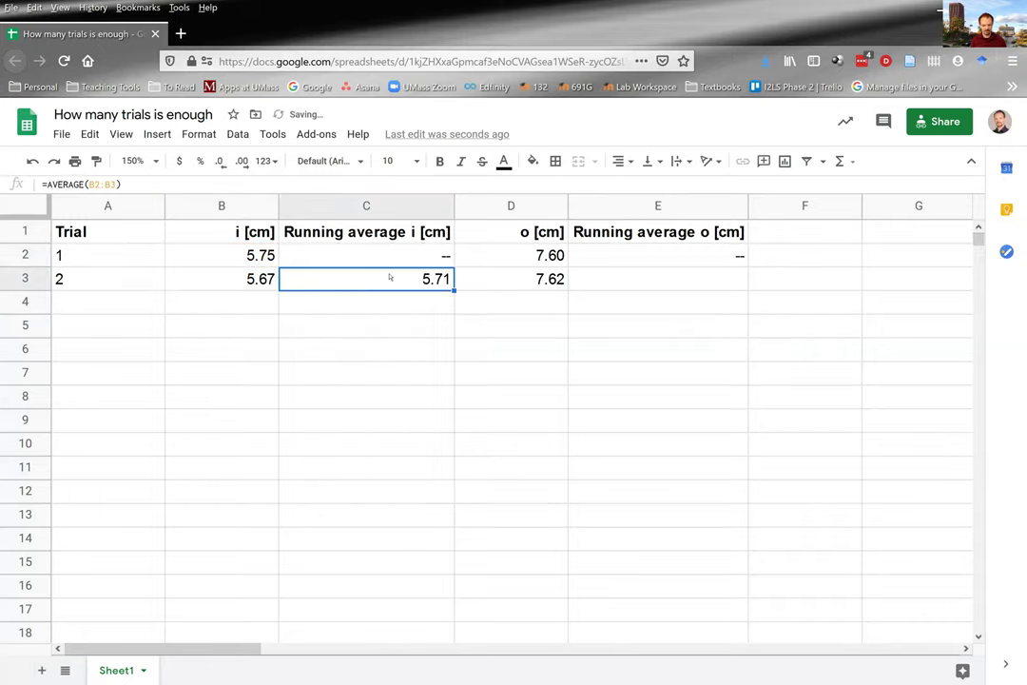
left_click(309, 205)
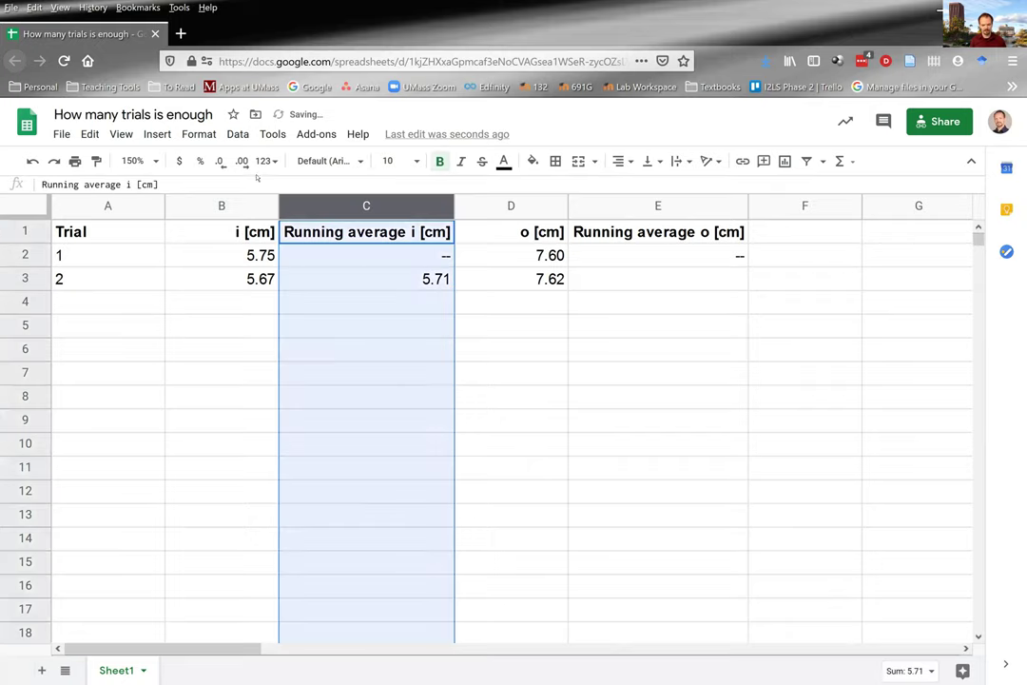
left_click(243, 161)
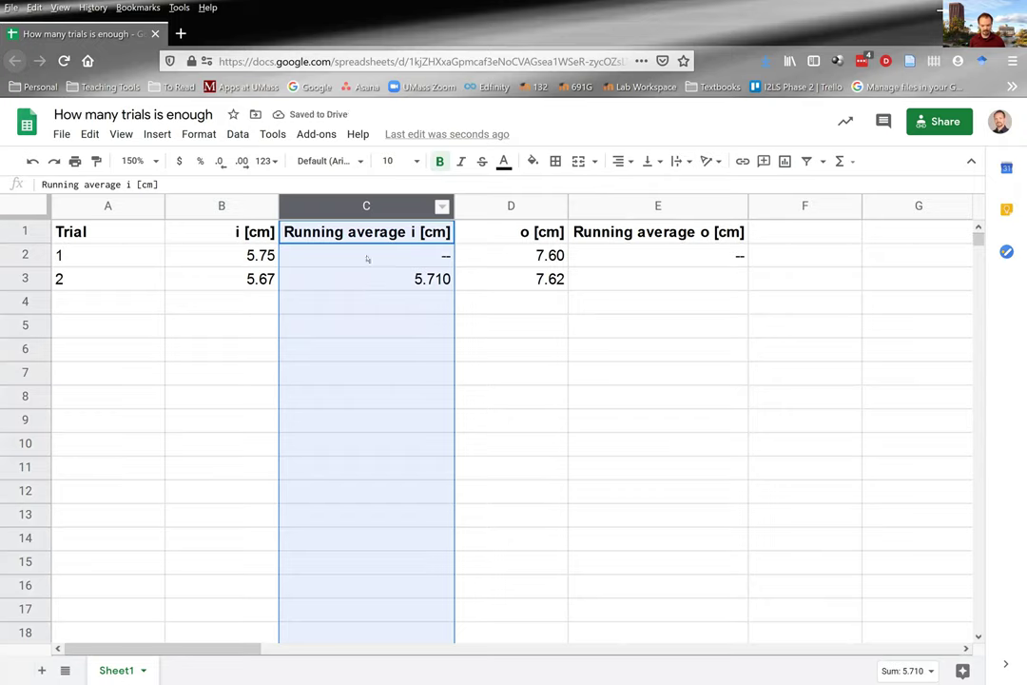
Copy the average formula from C3 into E3, giving 7.610
left_click(371, 278)
key("ctrl+c")
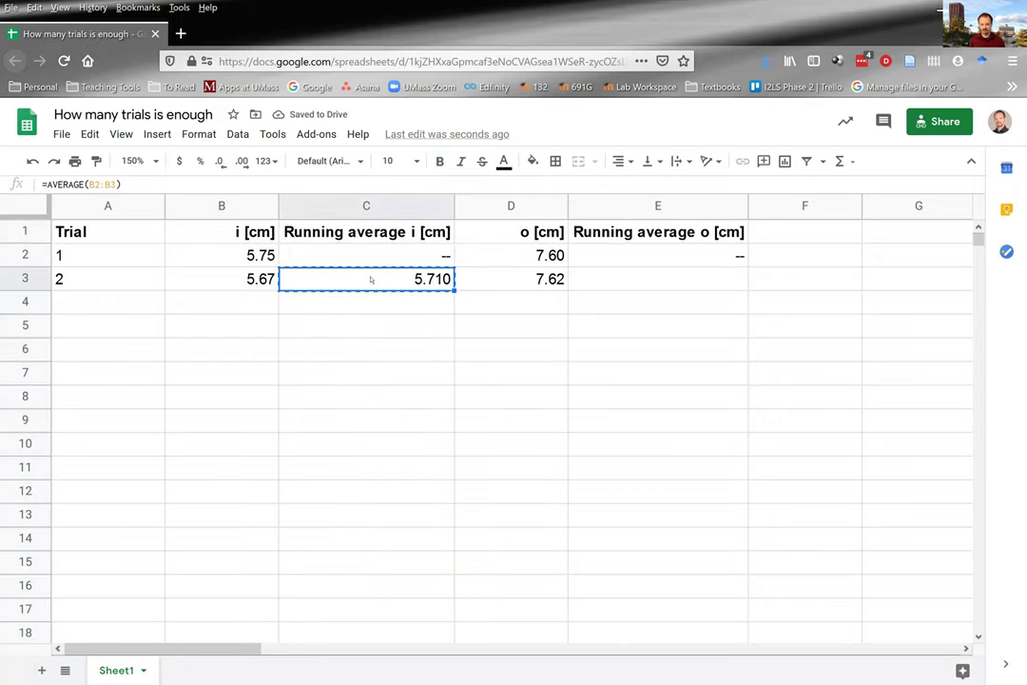
left_click(632, 289)
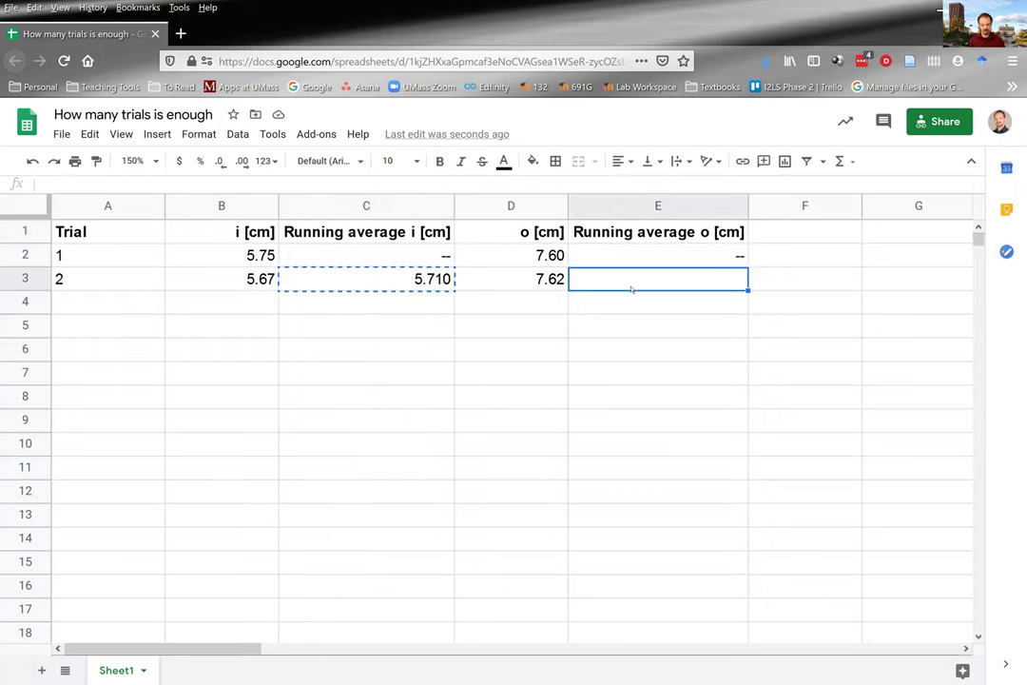
key("ctrl+v")
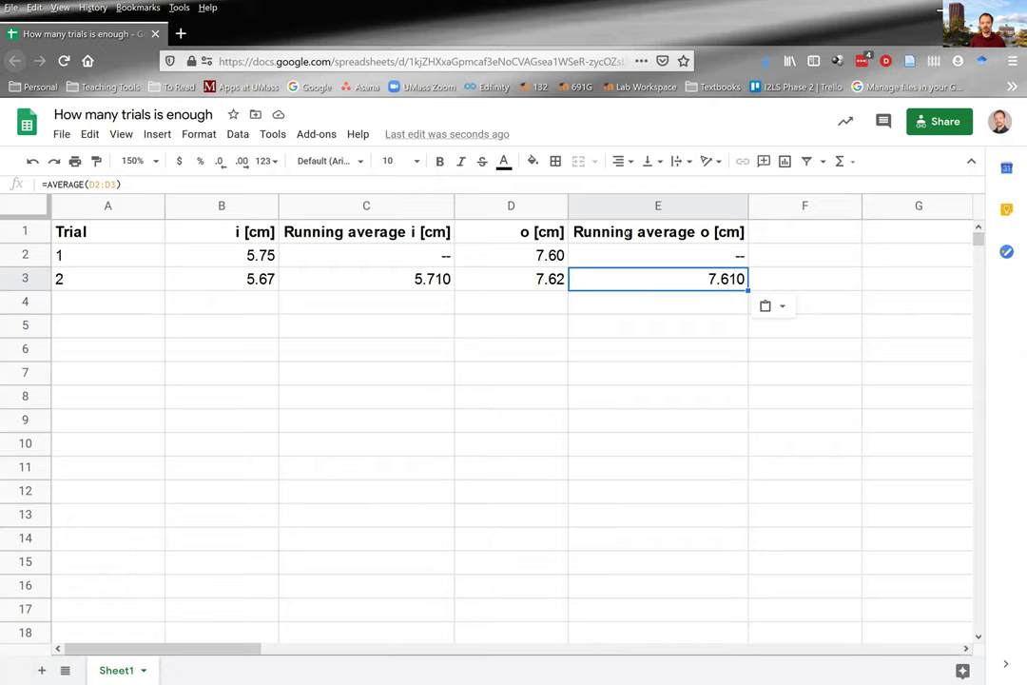
Number trial 3 in cell A4
left_click(84, 302)
type("3")
key("Return")
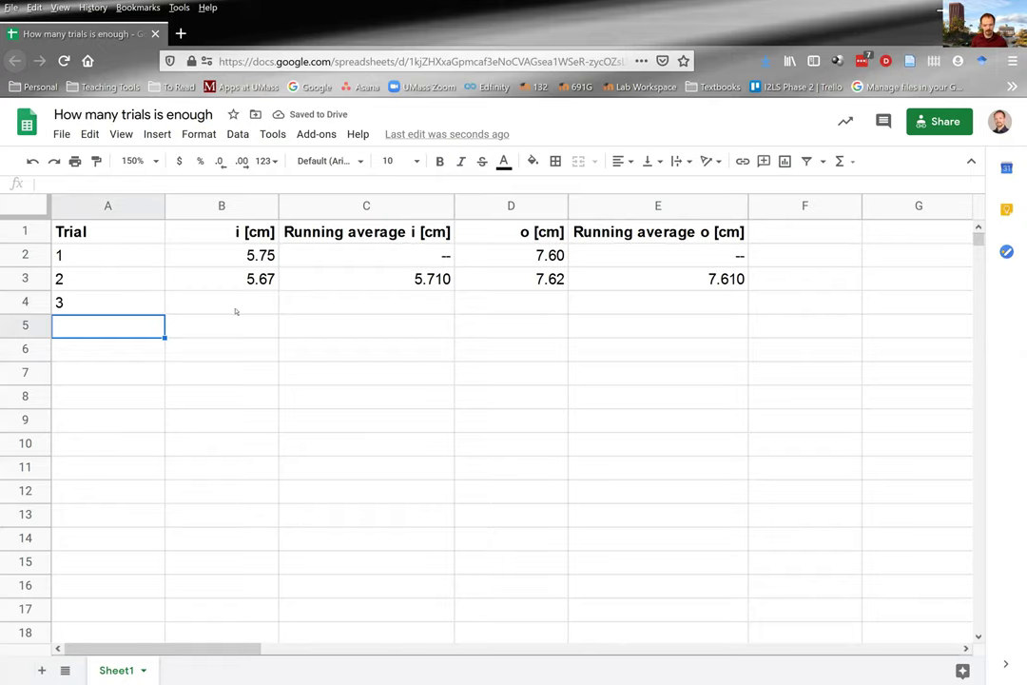
Enter trial 3's readings: 5.68 in B4 and 7.86 in D4
left_click(236, 311)
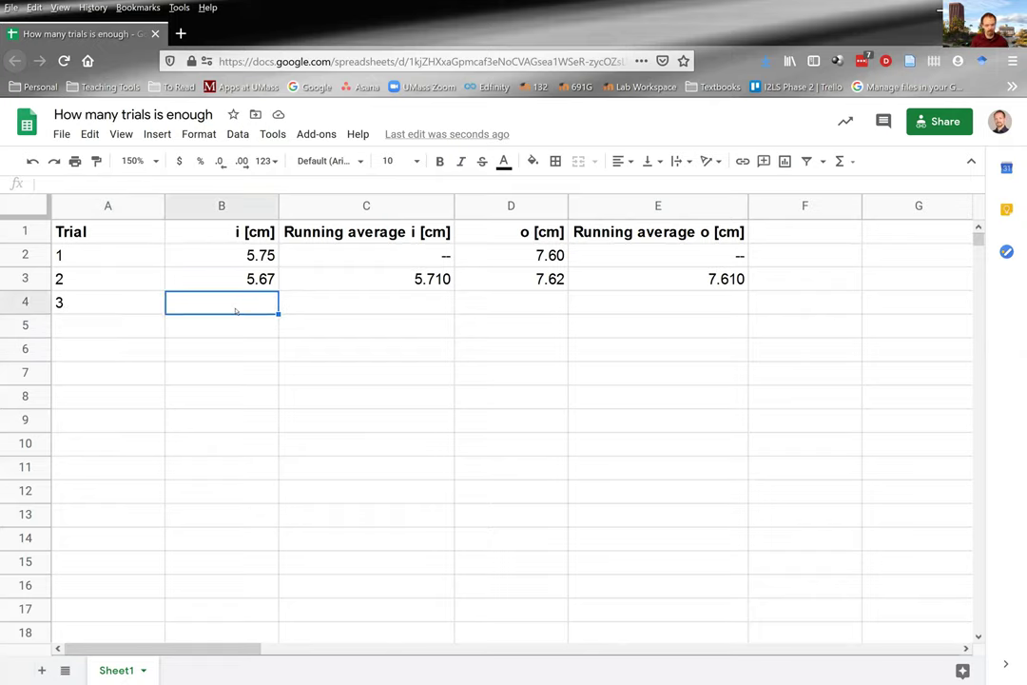
type("5.68")
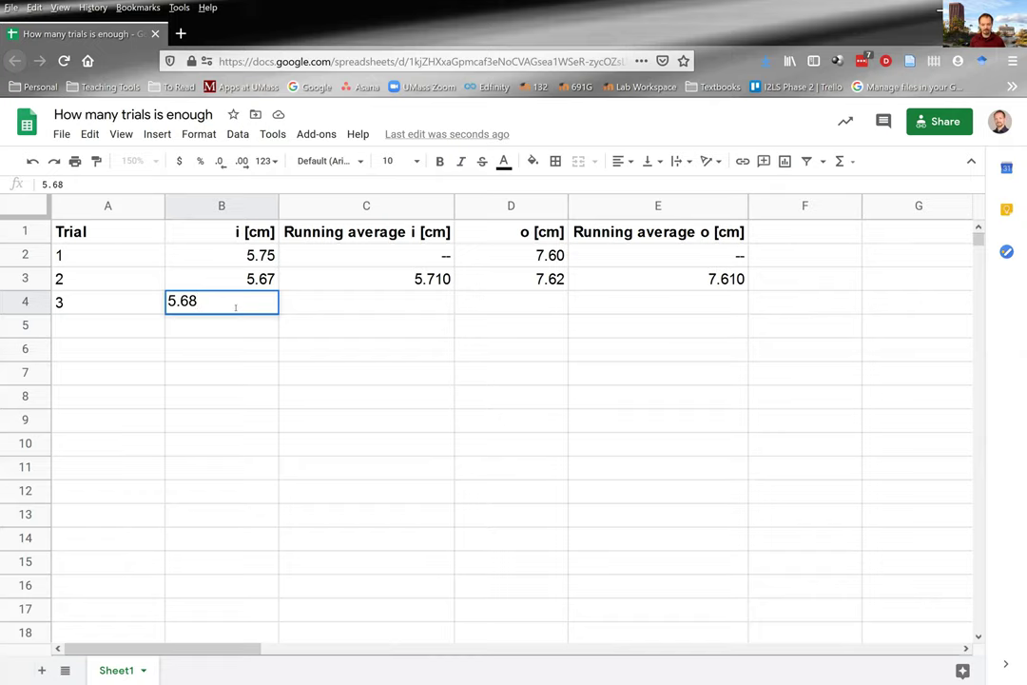
key("Return")
key("Up")
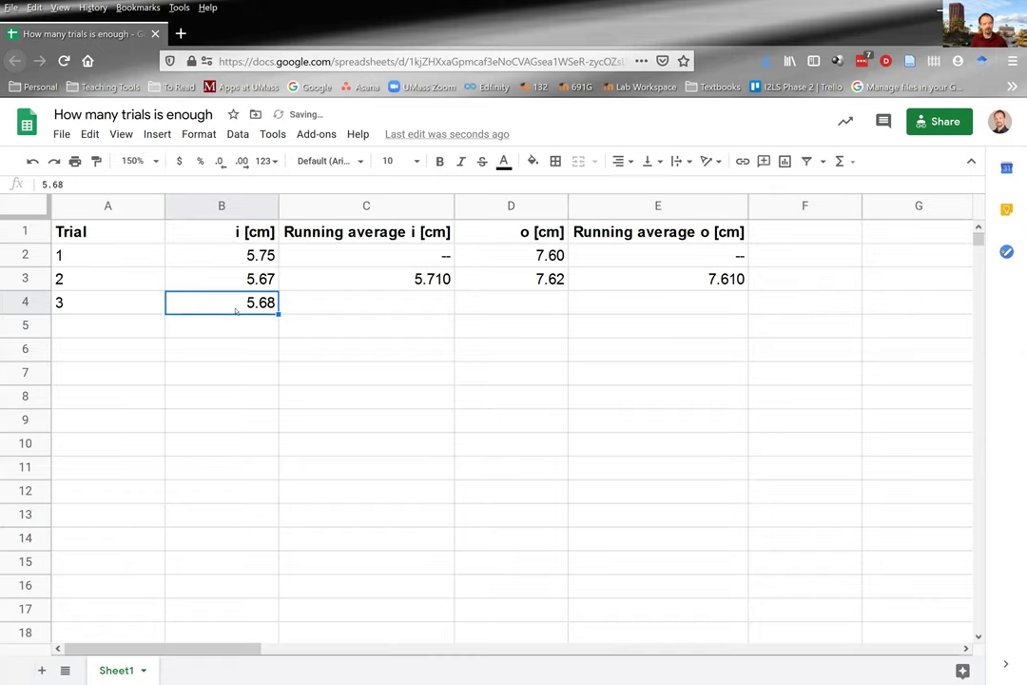
key("Right")
key("Right")
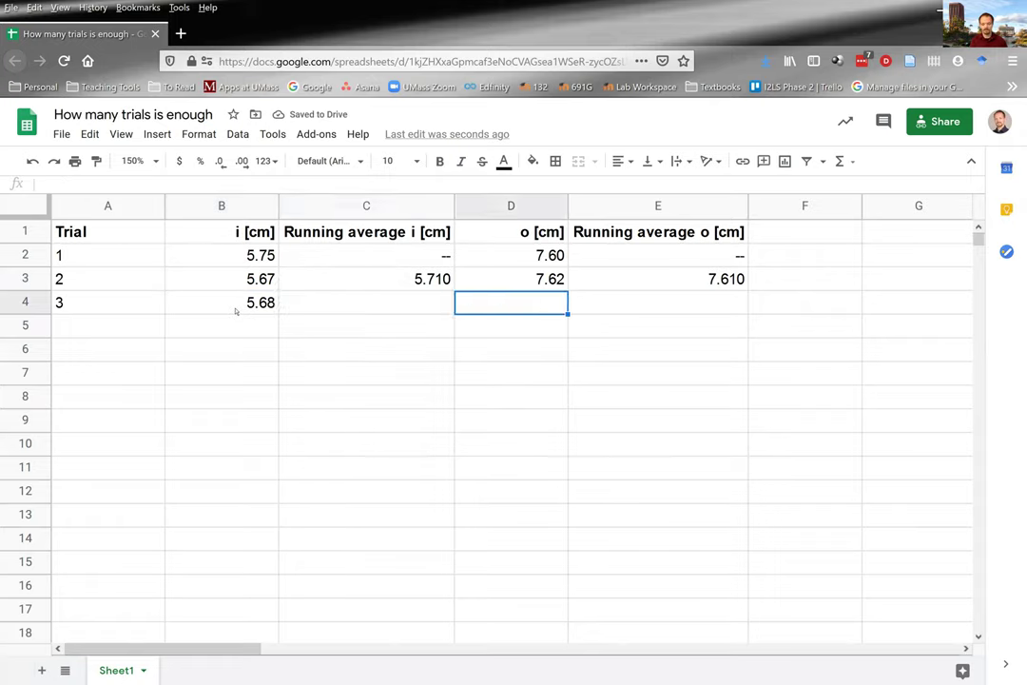
type("7.")
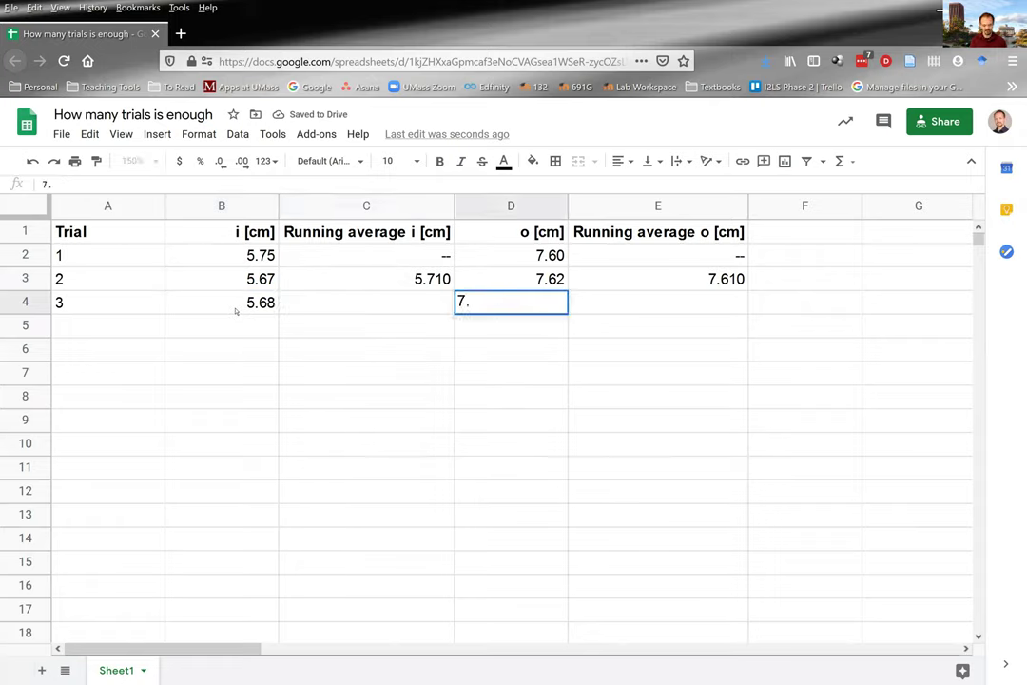
type("86")
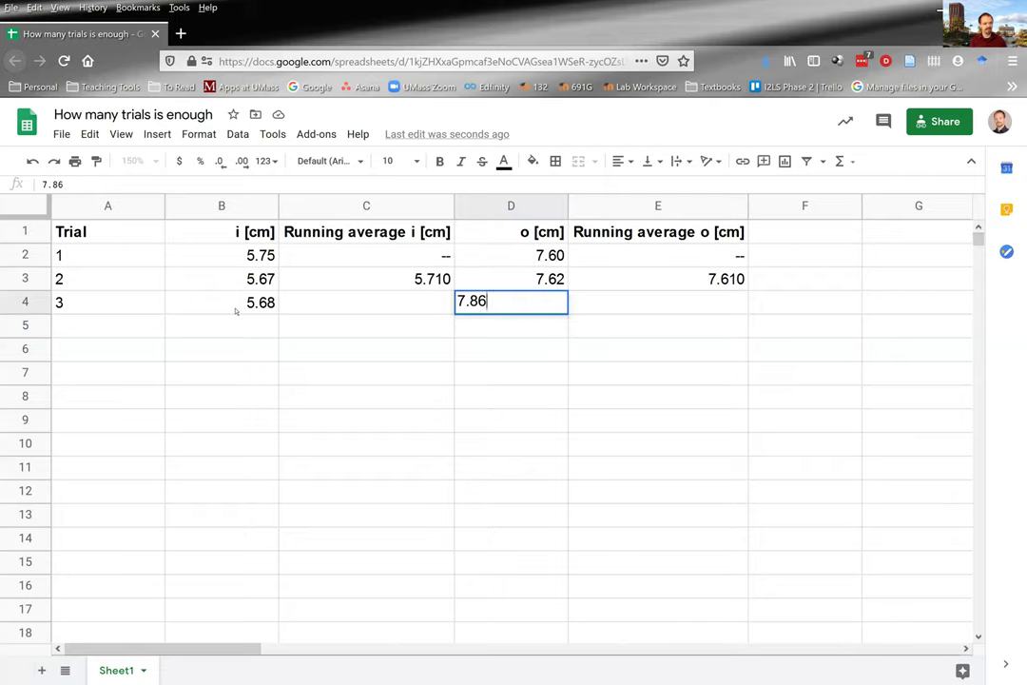
key("Return")
key("Up")
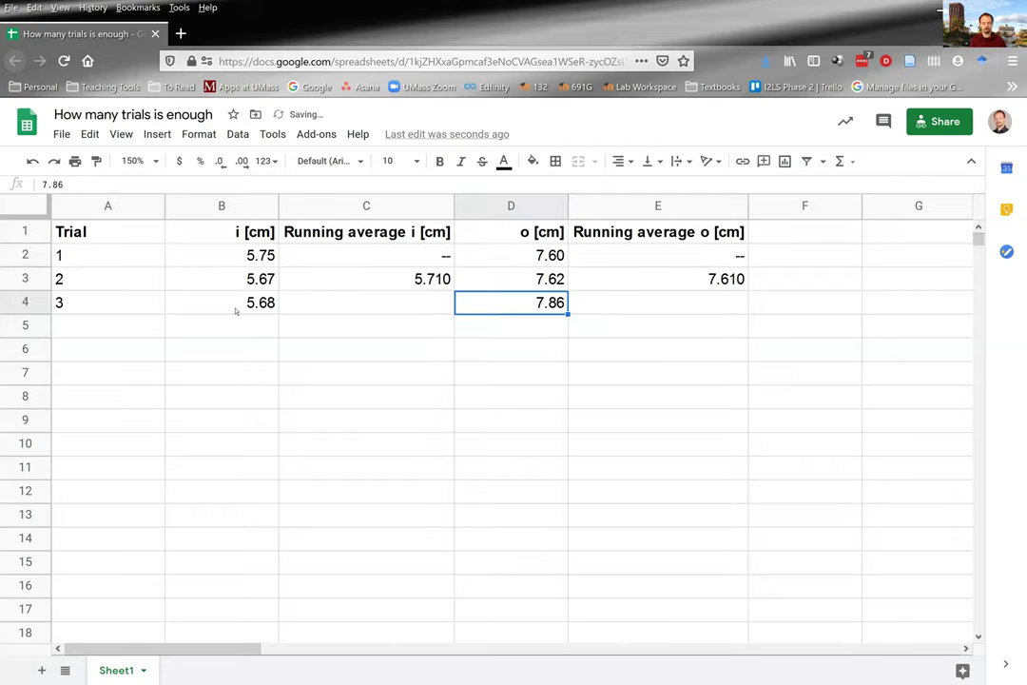
key("Left")
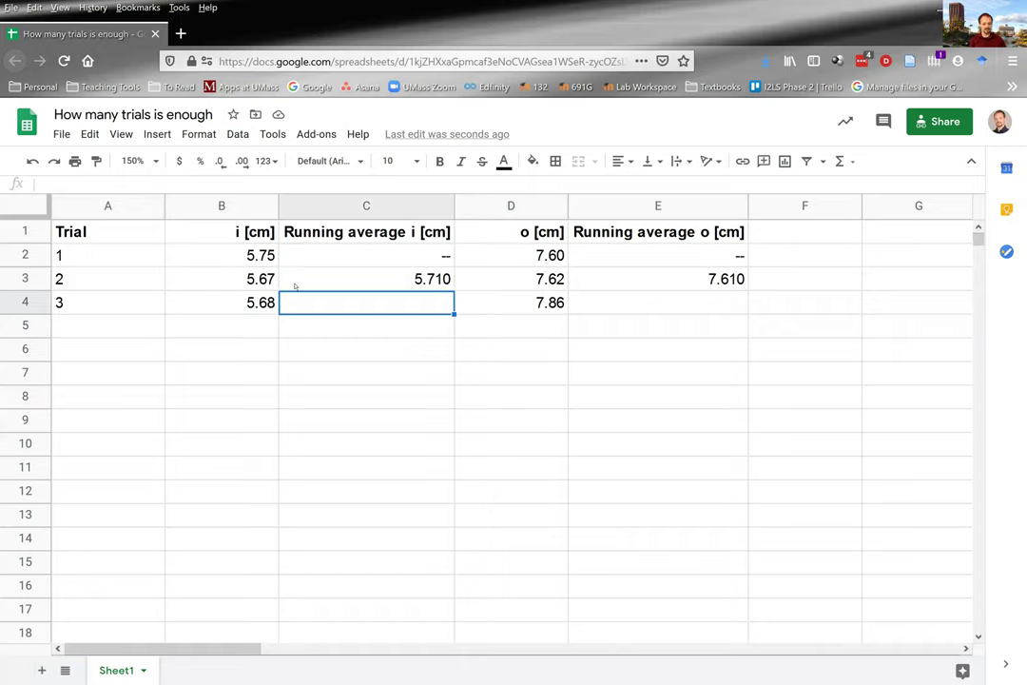
left_click(373, 278)
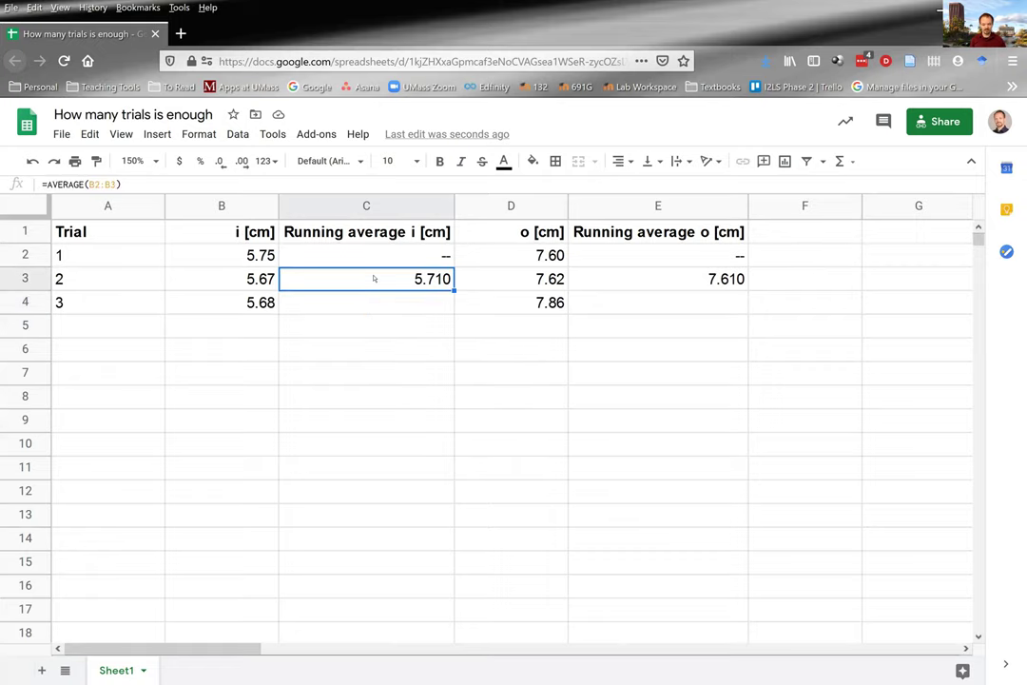
key("Down")
key("ctrl+v")
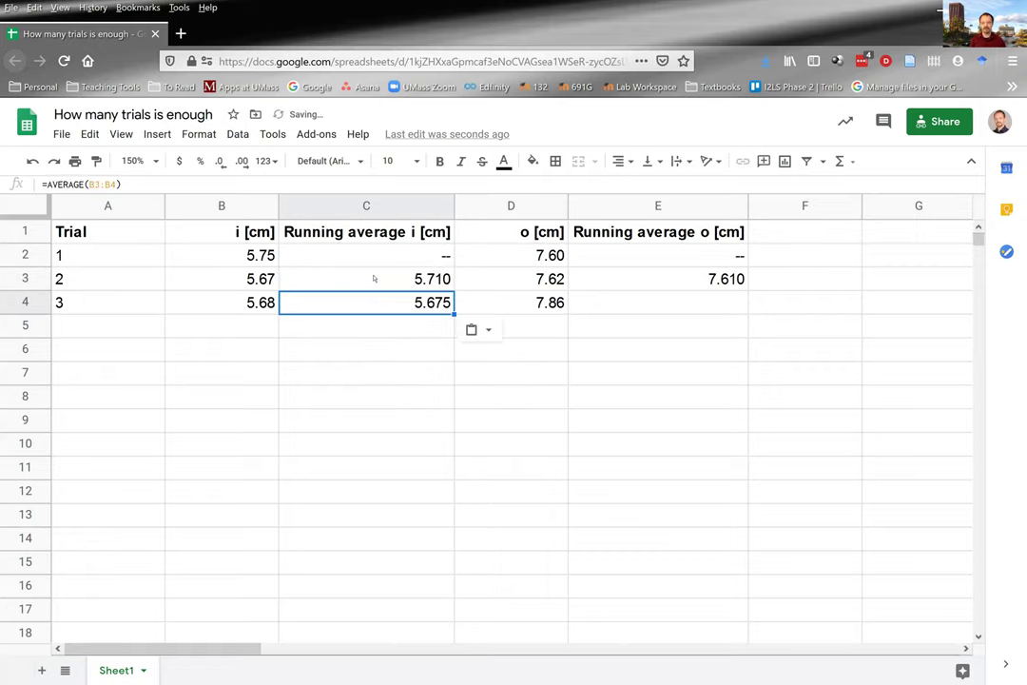
key("Left")
key("Right")
key("Return")
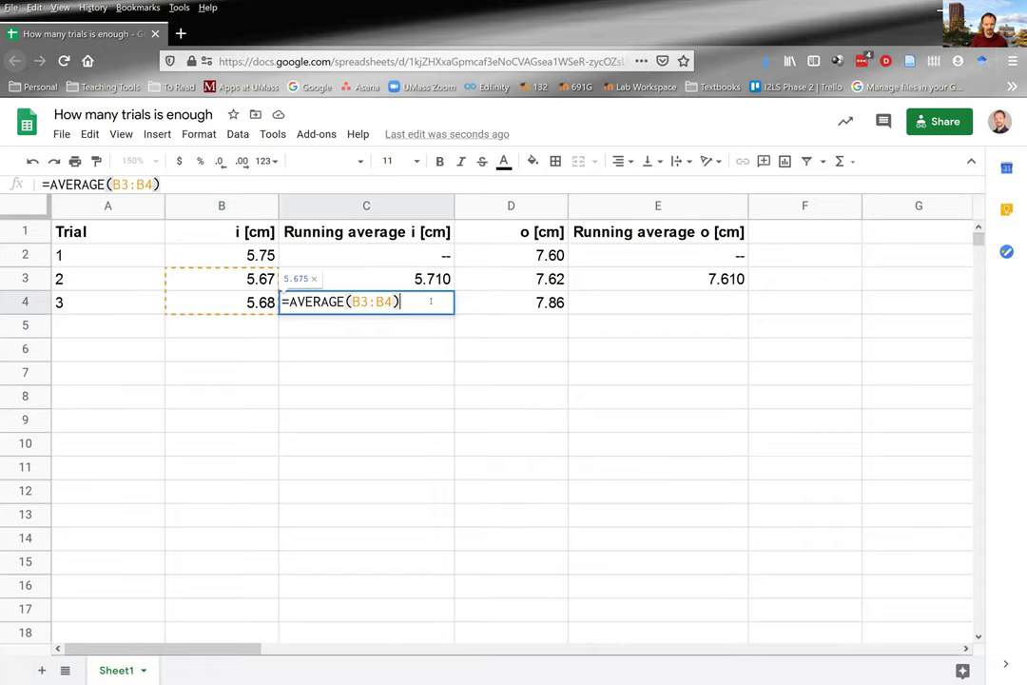
key("BackSpace")
key("BackSpace")
key("BackSpace")
key("BackSpace")
key("BackSpace")
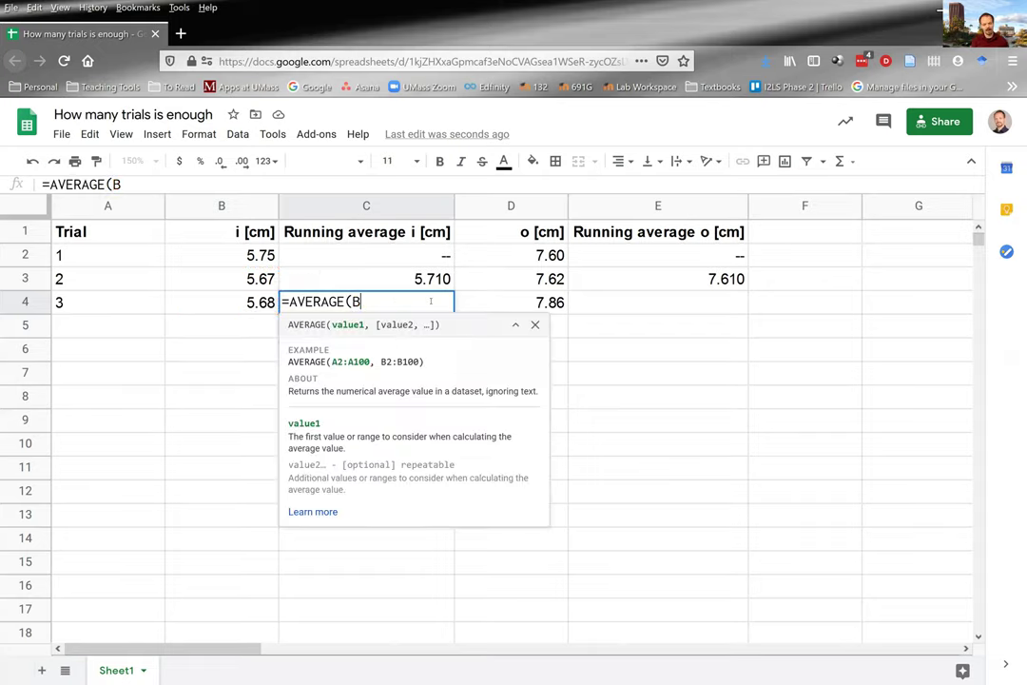
key("BackSpace")
key("BackSpace")
key("BackSpace")
key("BackSpace")
key("BackSpace")
key("BackSpace")
key("BackSpace")
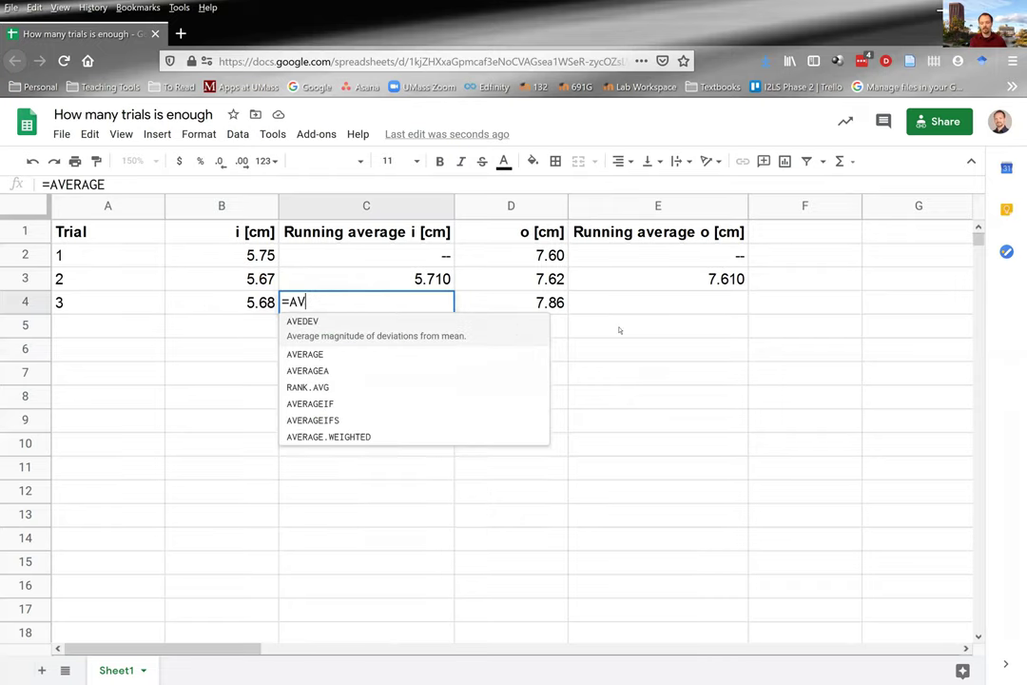
key("Escape")
key("Right")
key("Right")
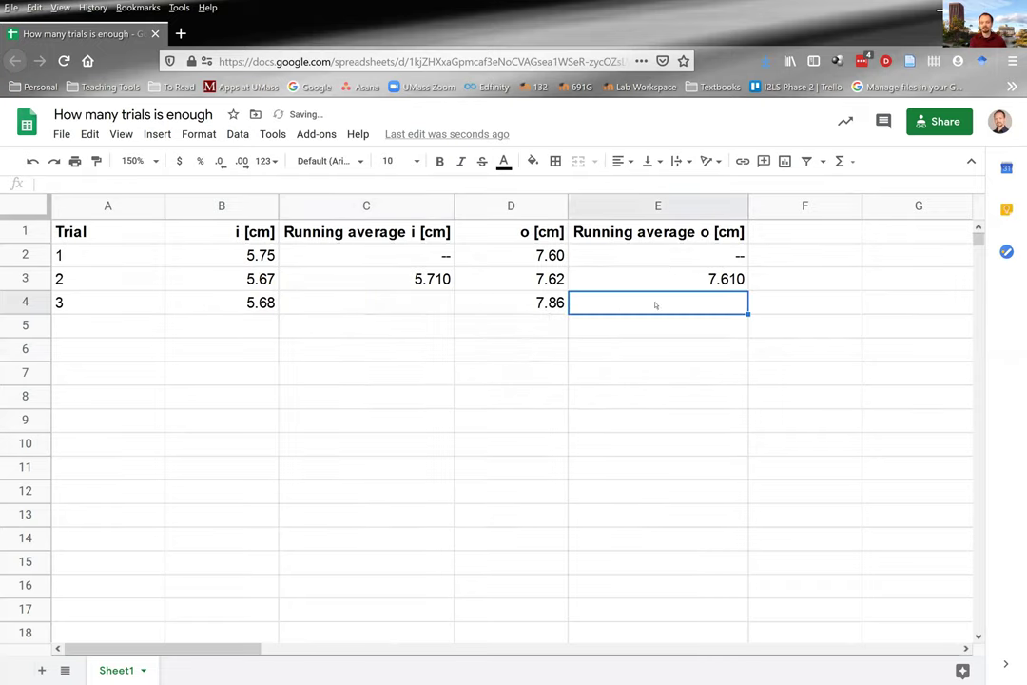
key("Up")
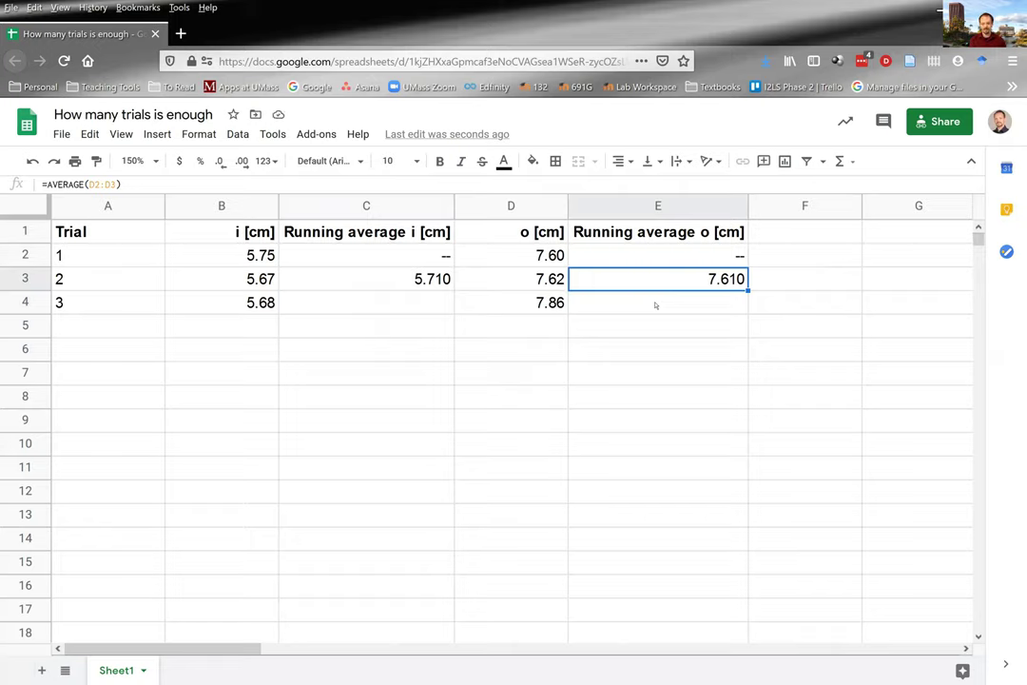
Clear E3, rewrite C3 as =AVERAGE($B$2:B3), and copy it
key("Delete")
left_click(429, 278)
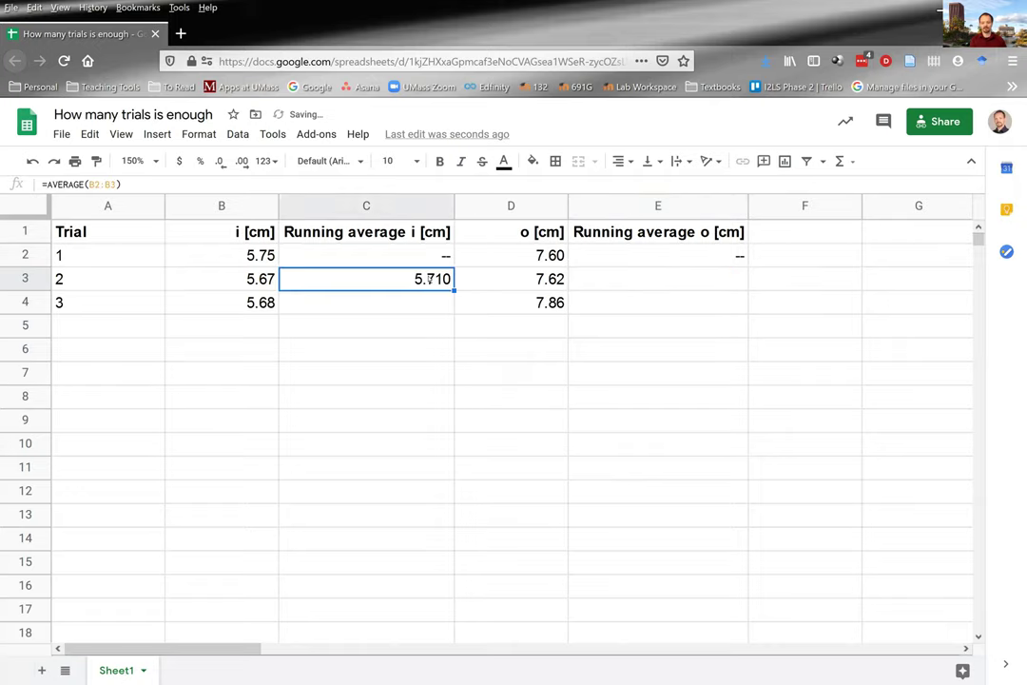
key("Delete")
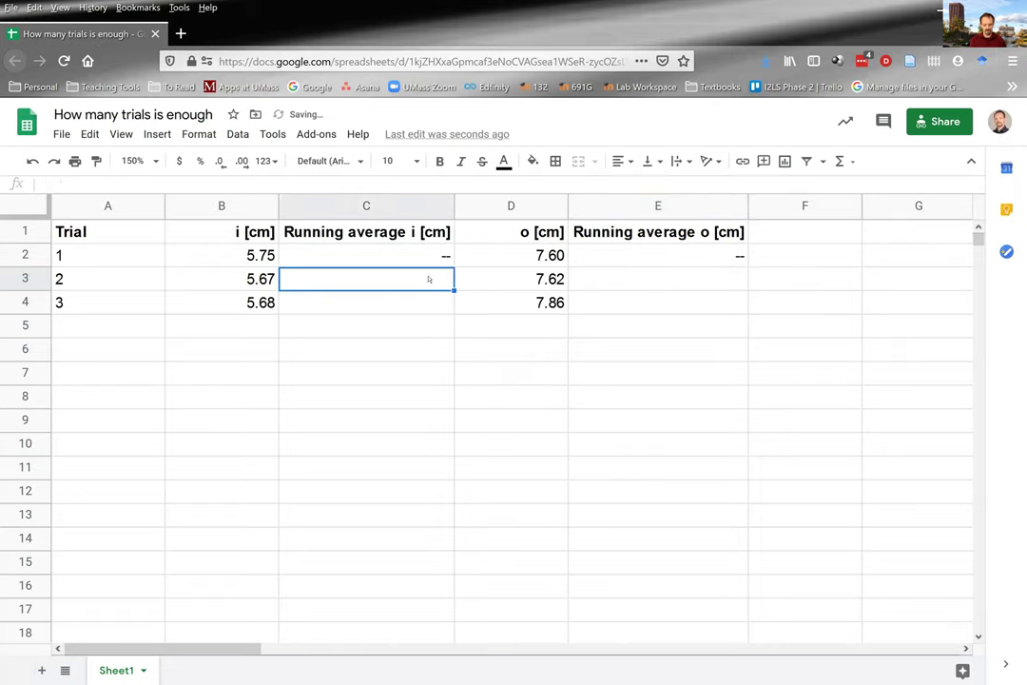
type("=")
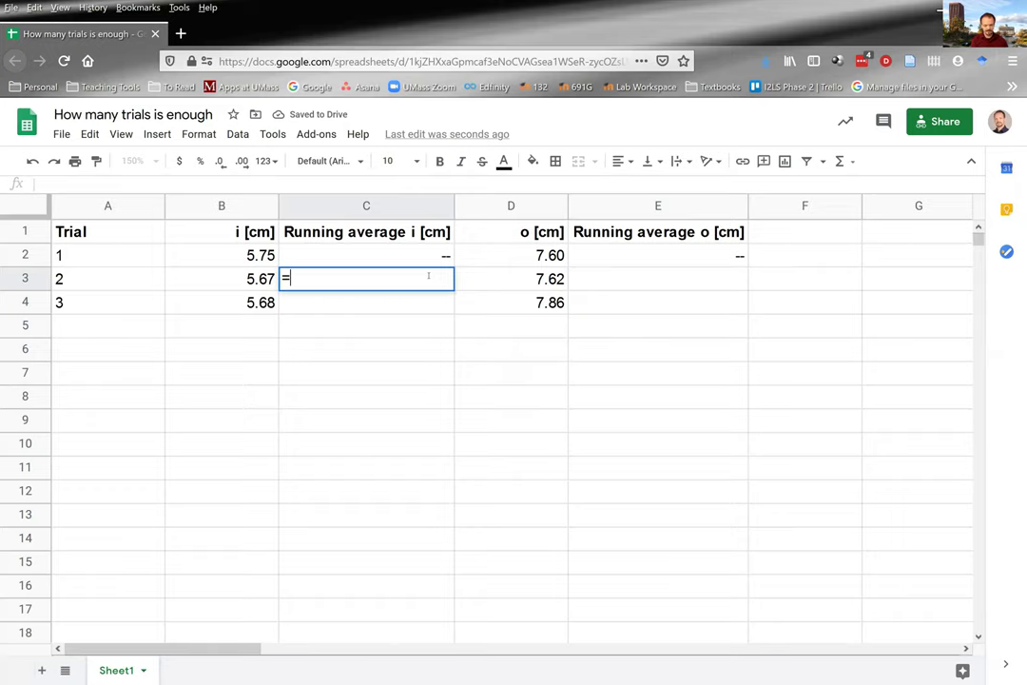
type("AVERAGE")
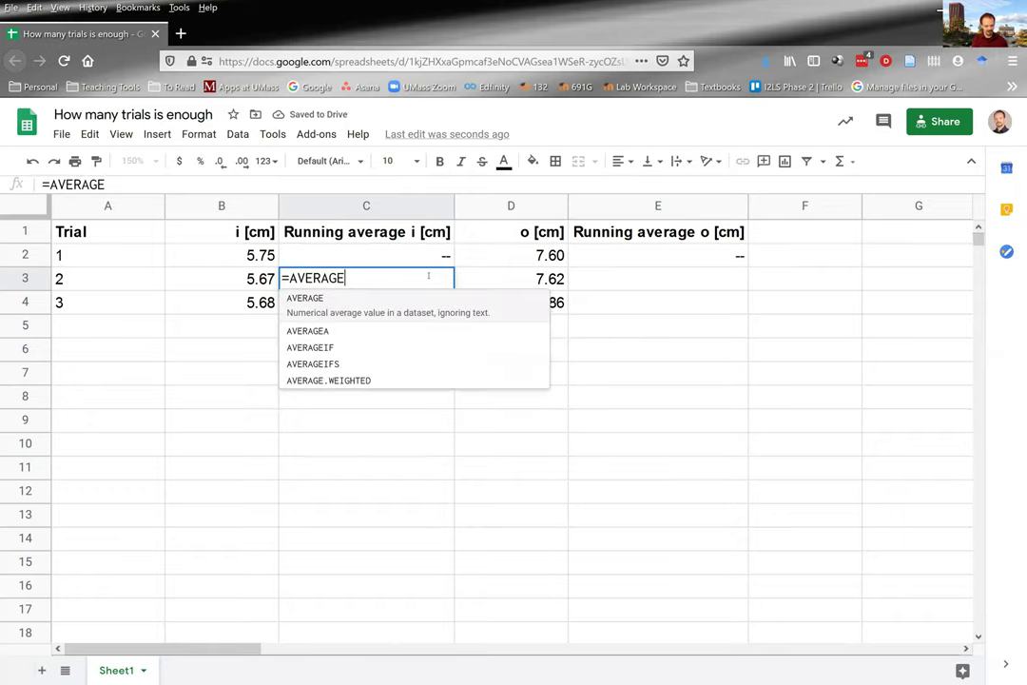
type("($")
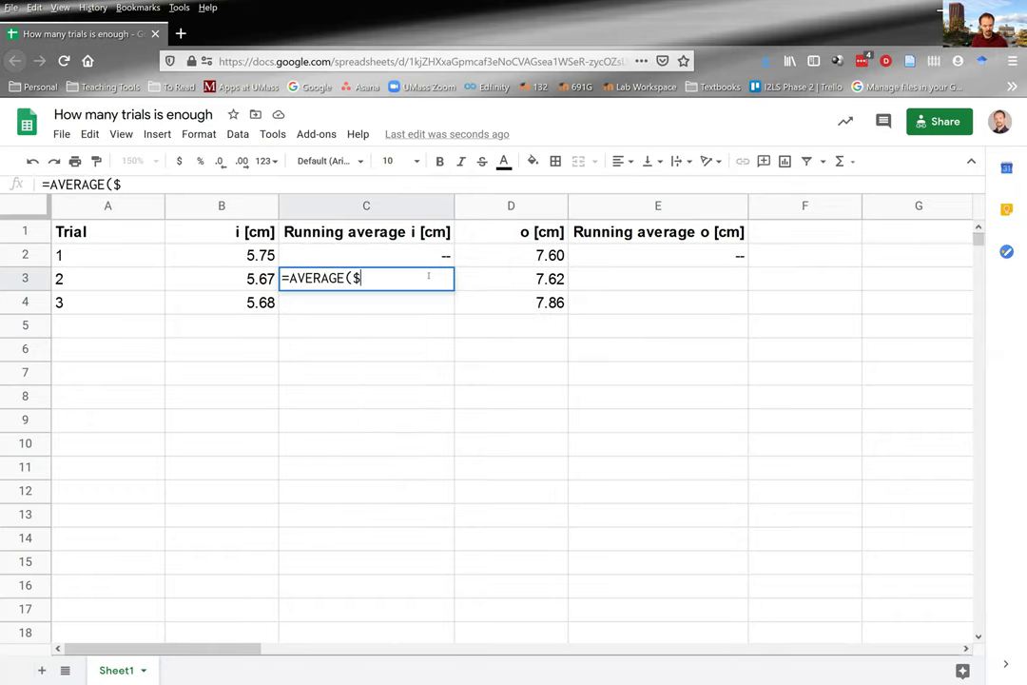
type("B$2:")
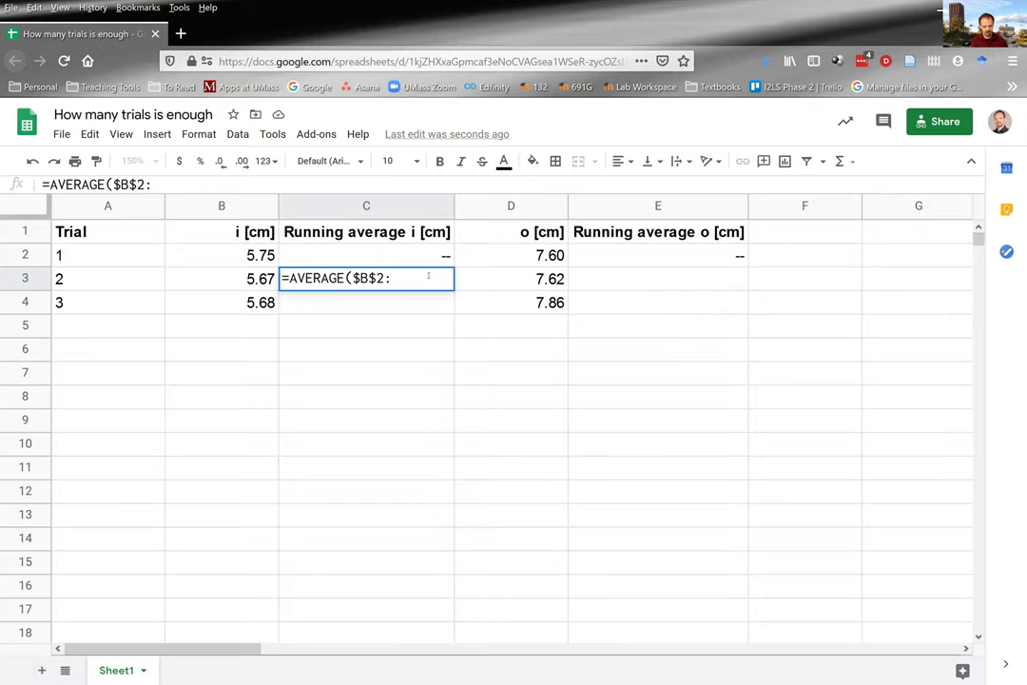
type("B3)")
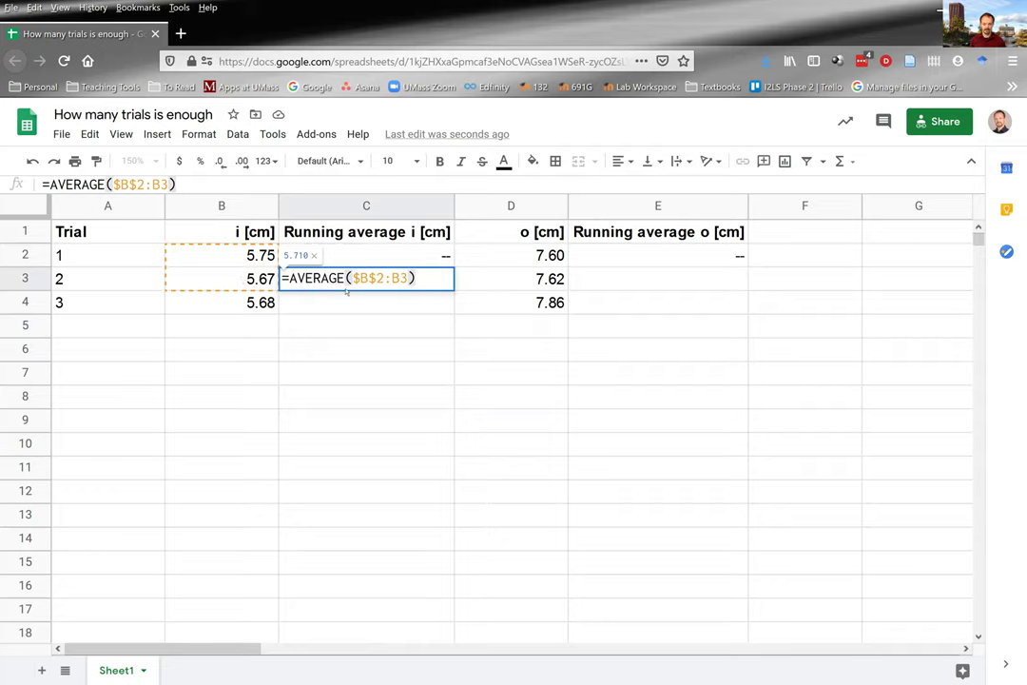
key("Return")
left_click(405, 278)
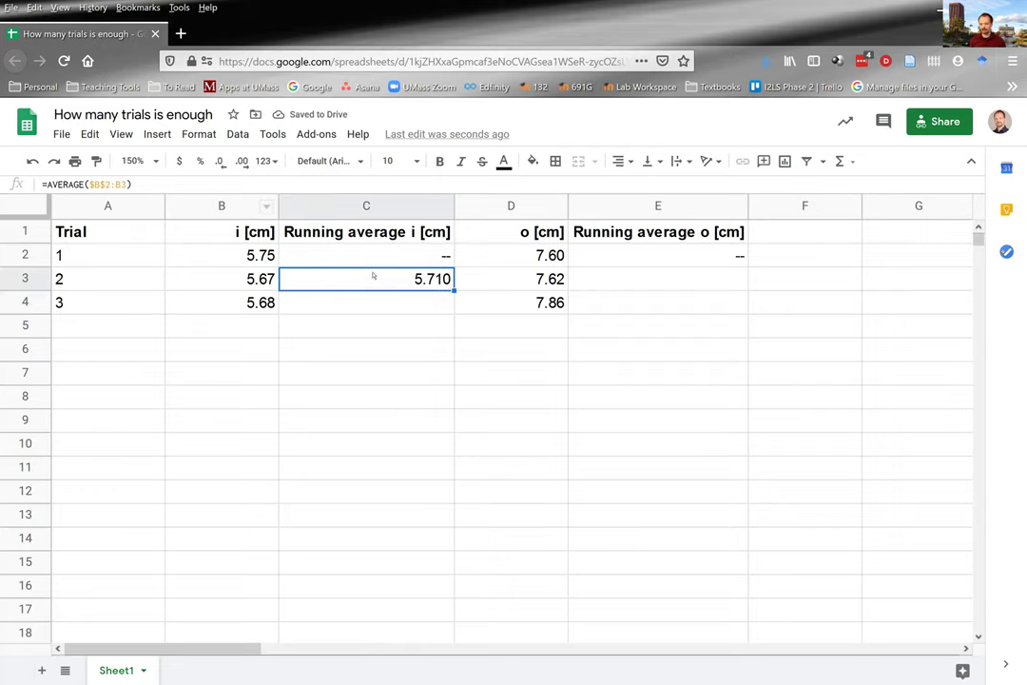
key("ctrl+c")
left_click(617, 286)
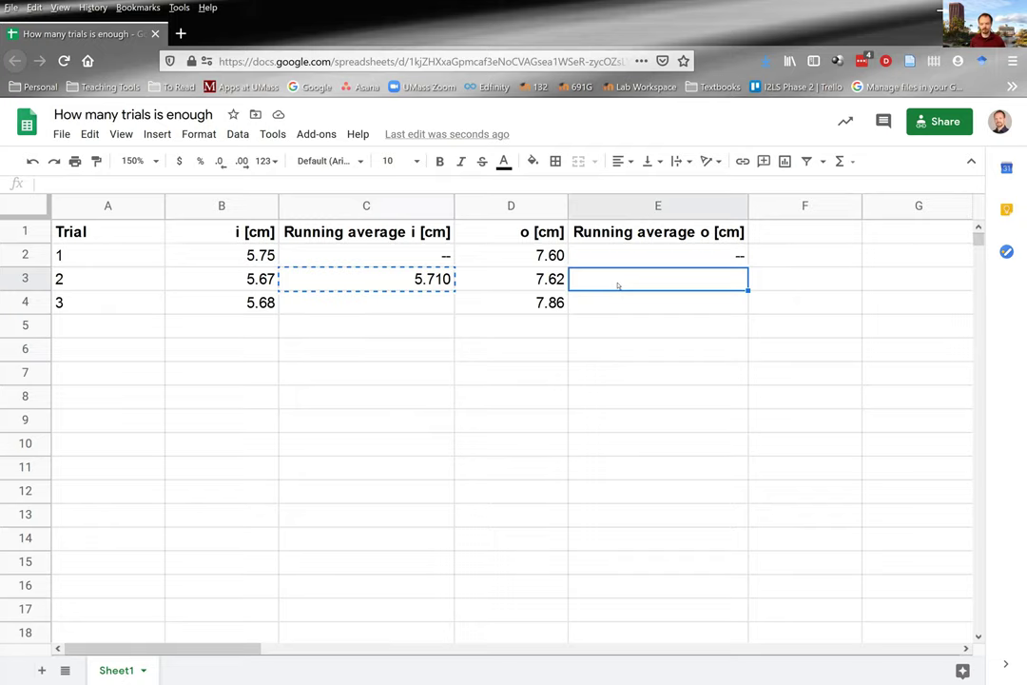
key("ctrl+v")
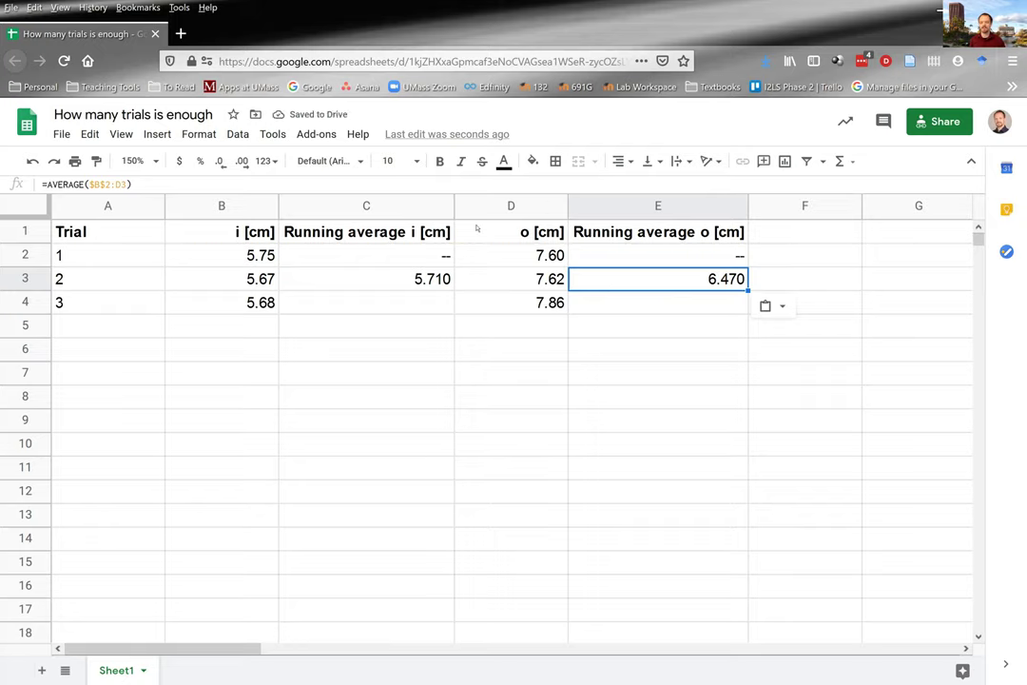
left_click(467, 186)
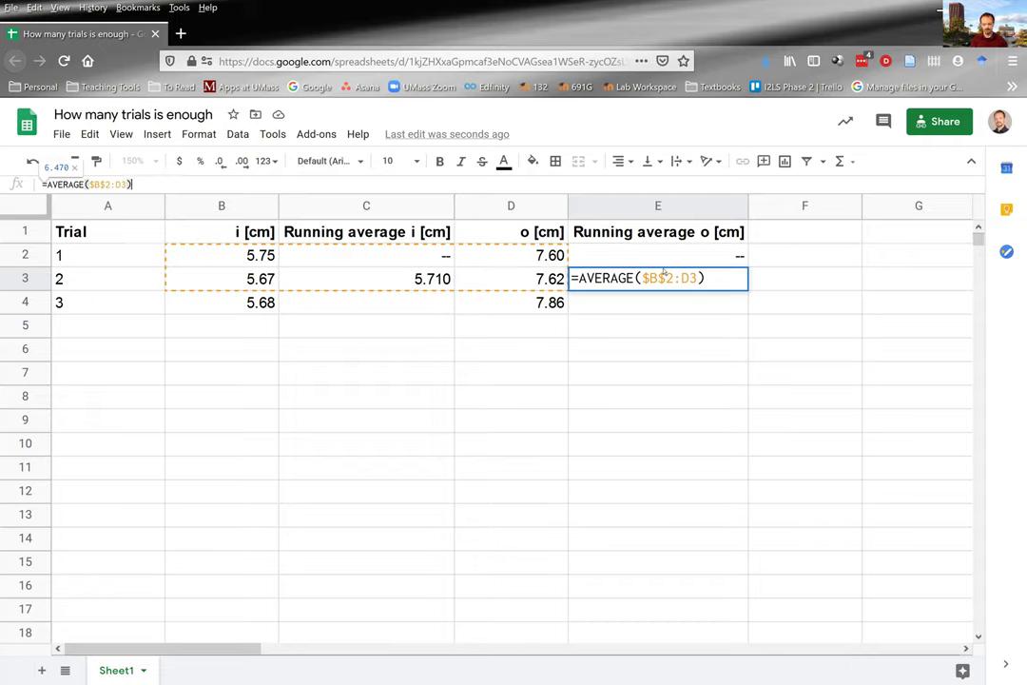
key("ctrl+Return")
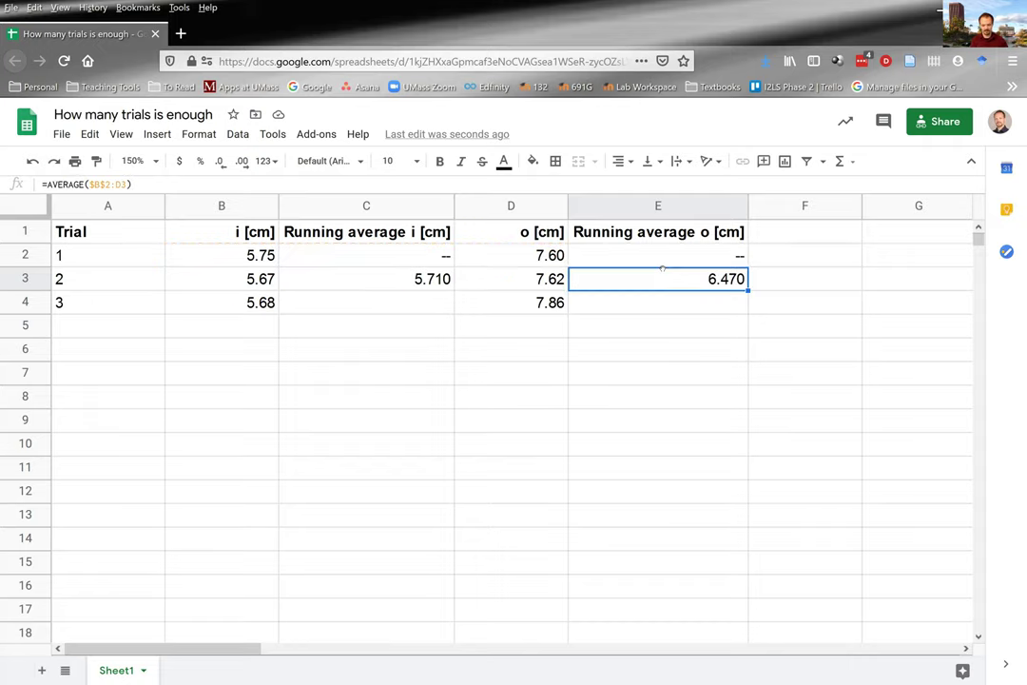
key("Delete")
Inspect C3's =AVERAGE($B$2:B3) formula against the surrounding cells
key("Left")
key("Left")
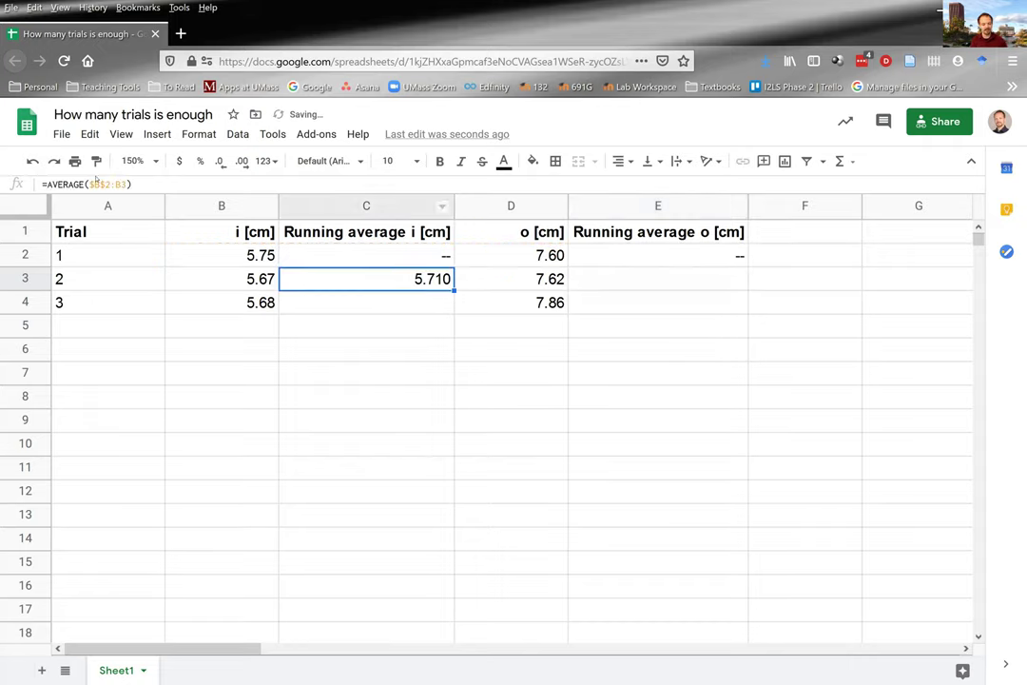
key("Return")
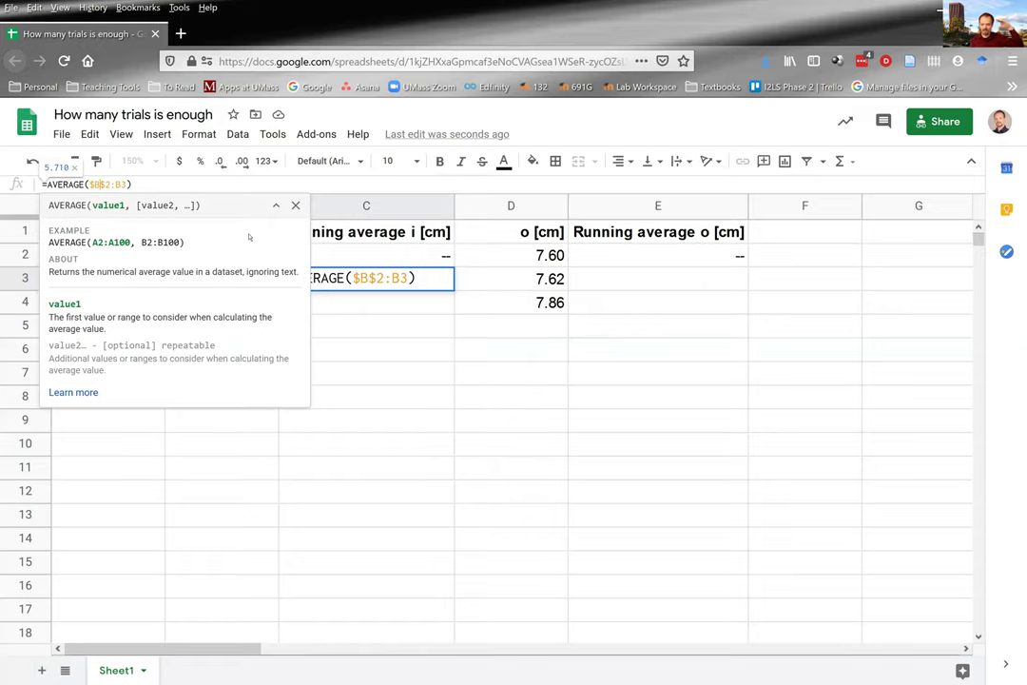
left_click(333, 418)
left_click(176, 257)
left_click(126, 248)
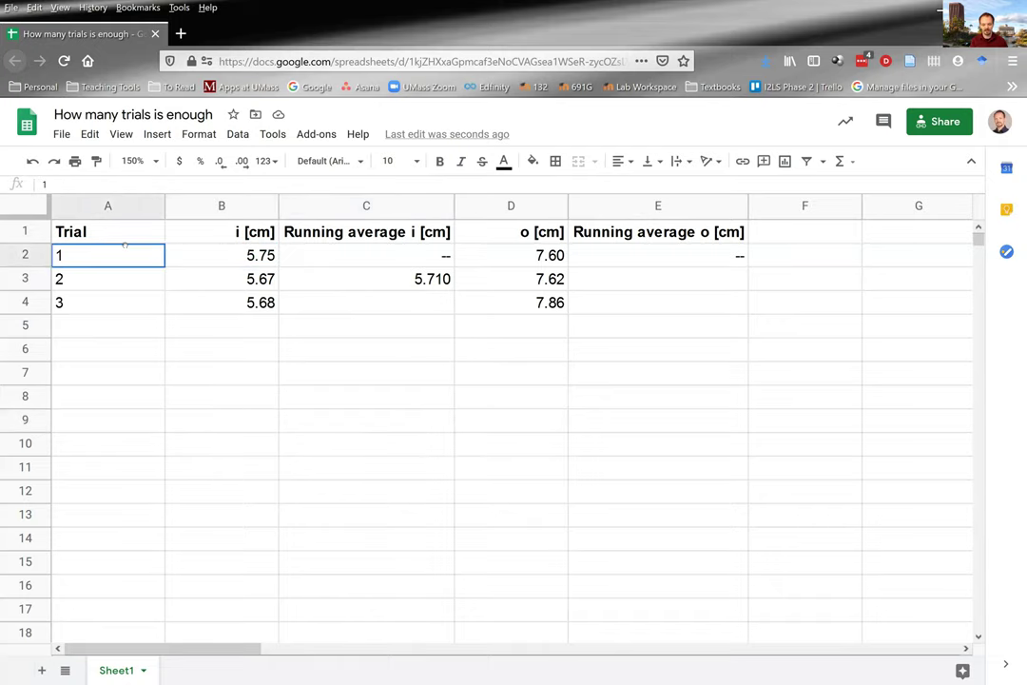
left_click(38, 251)
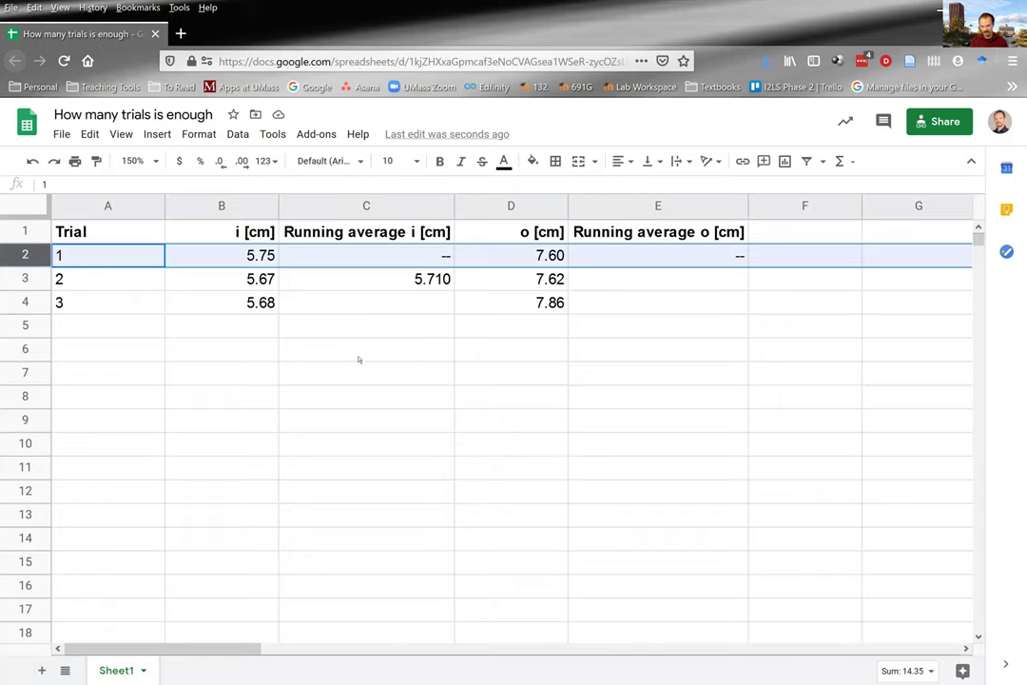
left_click(369, 304)
left_click(369, 279)
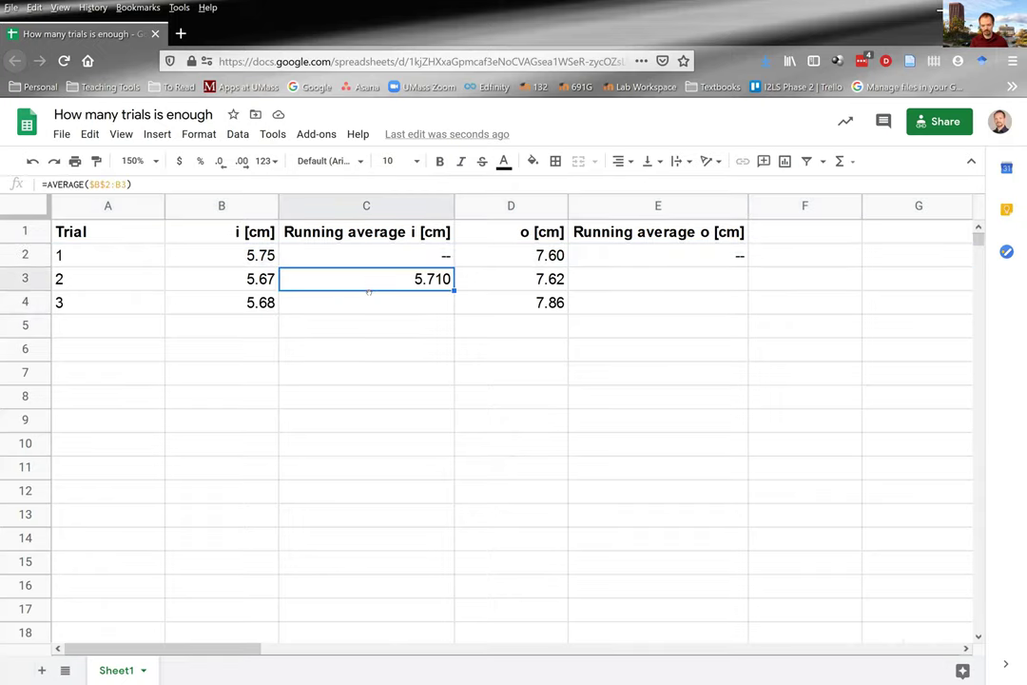
left_click(372, 305)
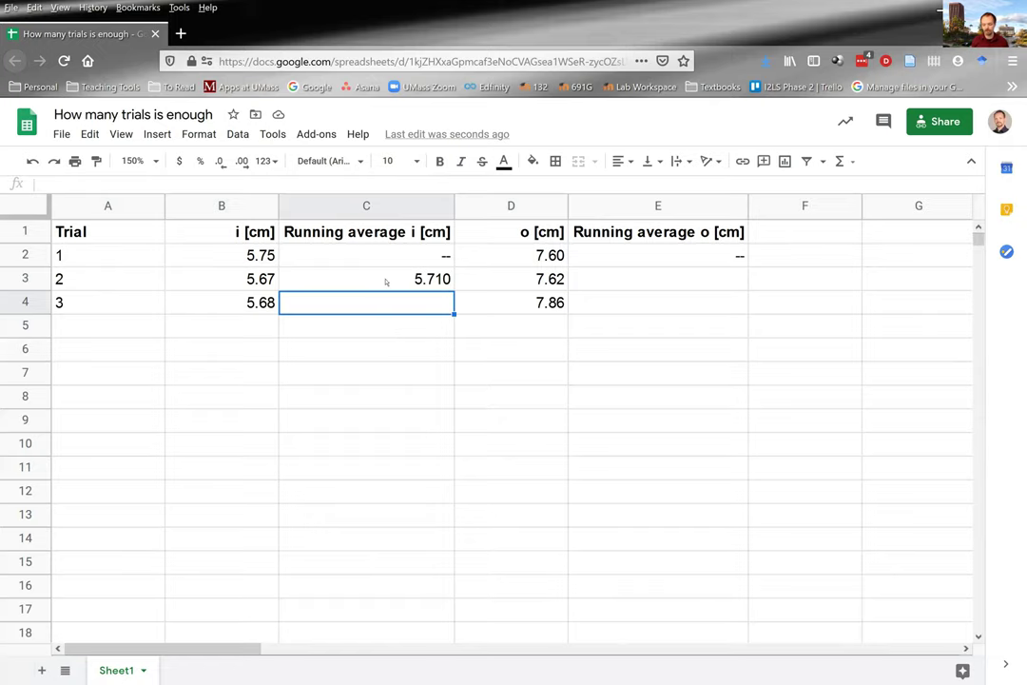
left_click(356, 282)
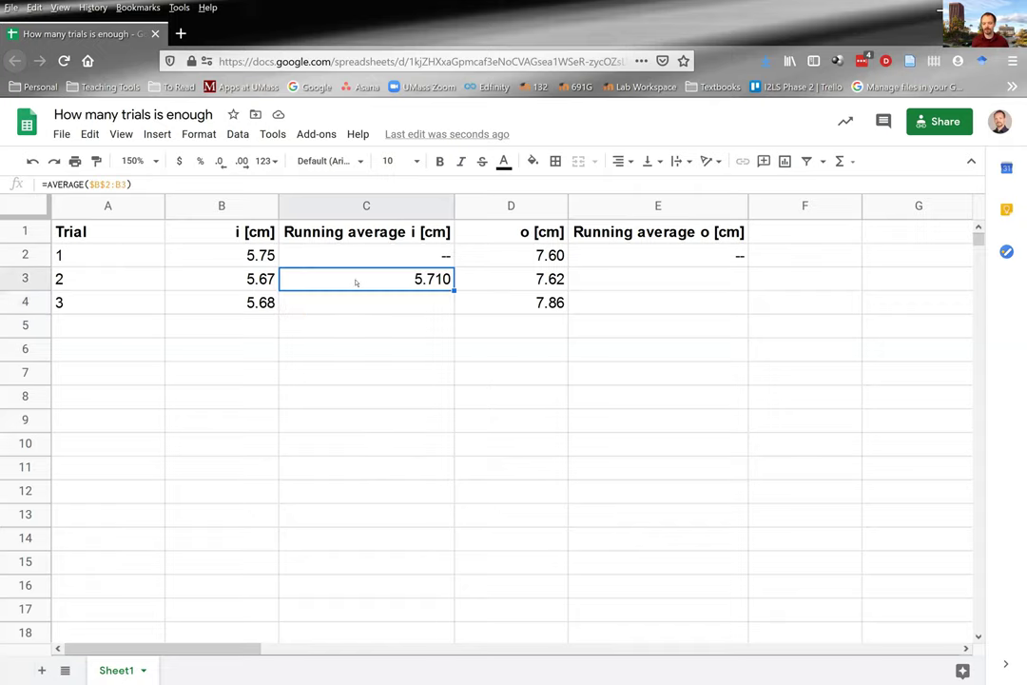
left_click(625, 281)
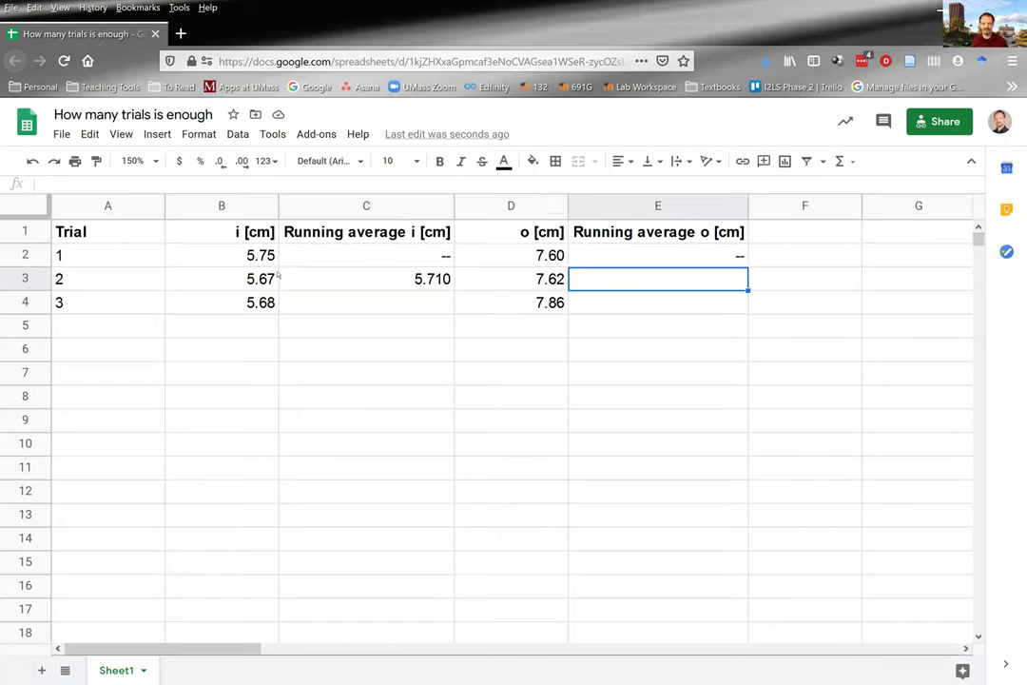
left_click(369, 278)
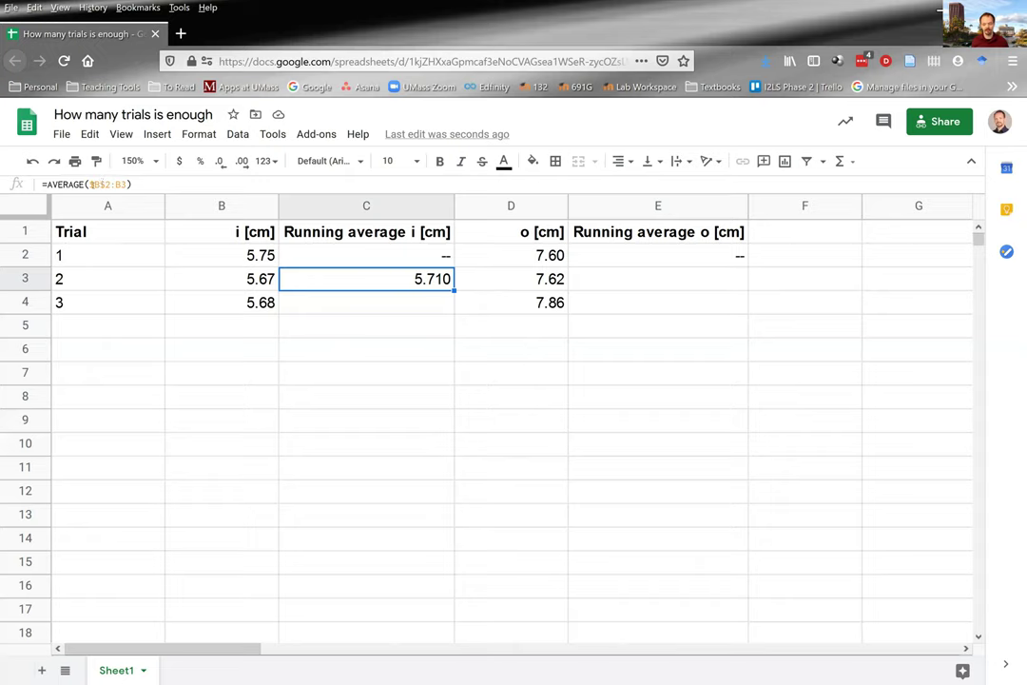
Remove the $ before B so C3 reads =AVERAGE(B$2:B3)
left_click(95, 183)
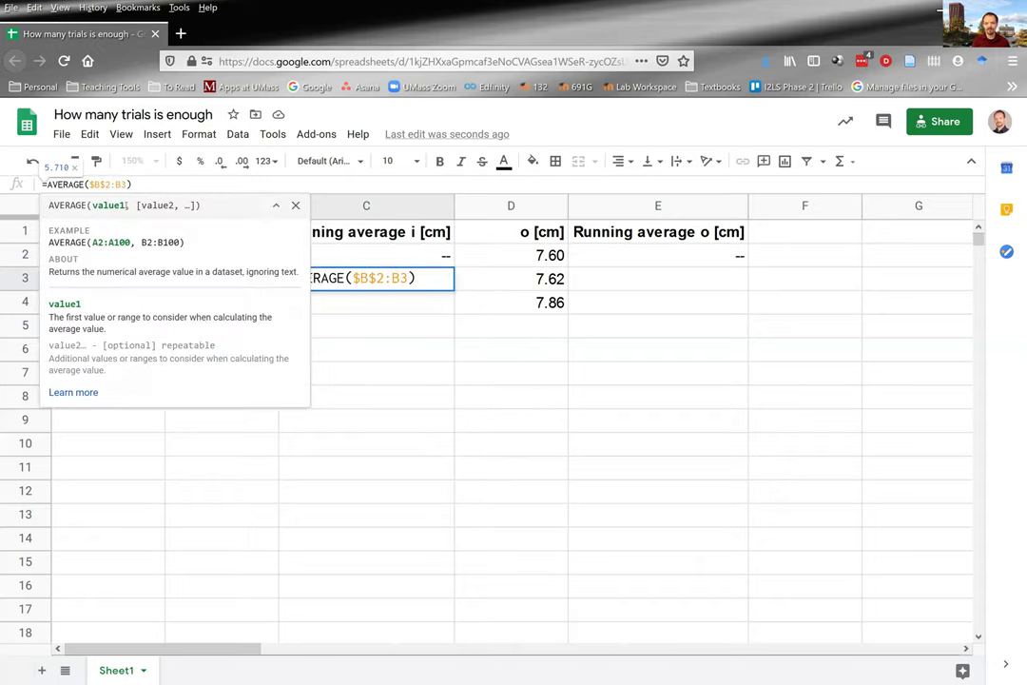
key("BackSpace")
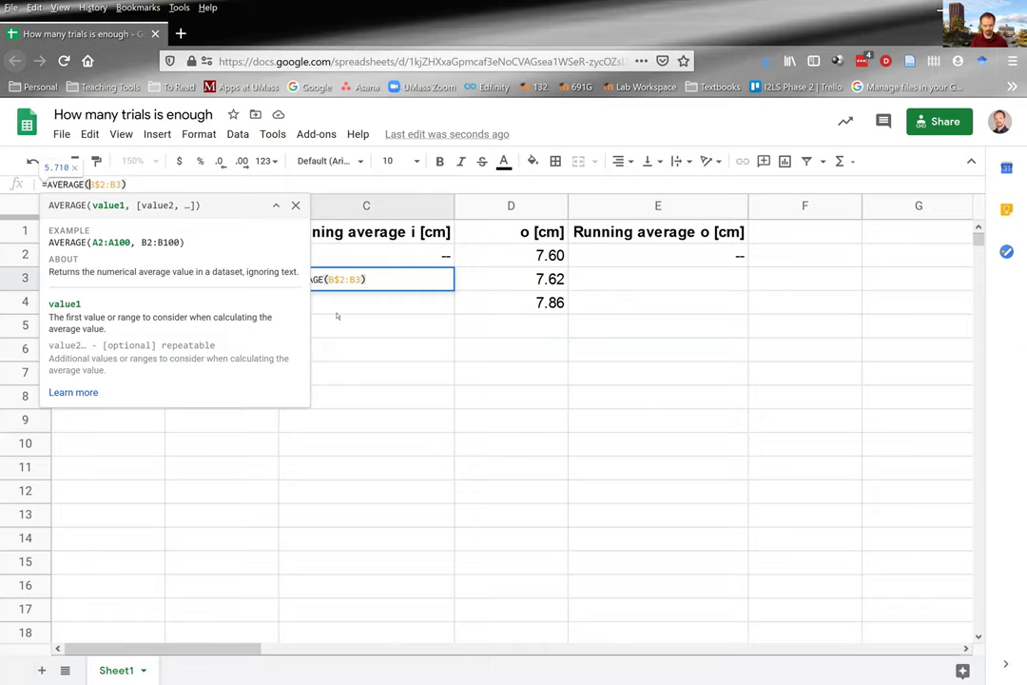
key("Return")
Paste the running average formula into E3, giving 7.610 from column D
left_click(336, 279)
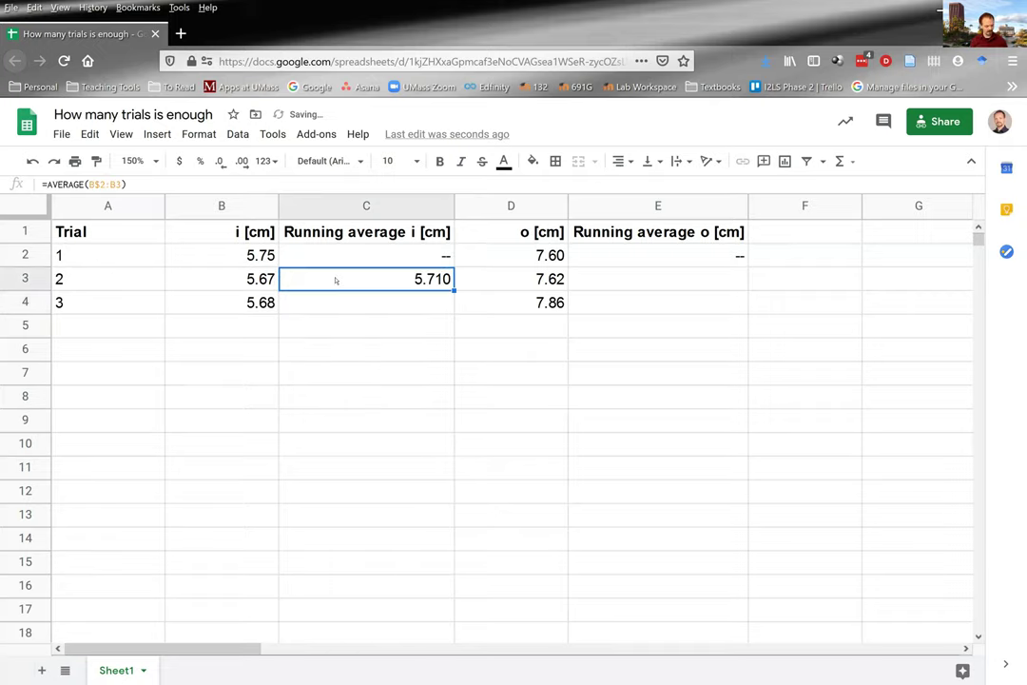
key("Right")
key("Right")
type("=AVERAGE(D$2:D3)")
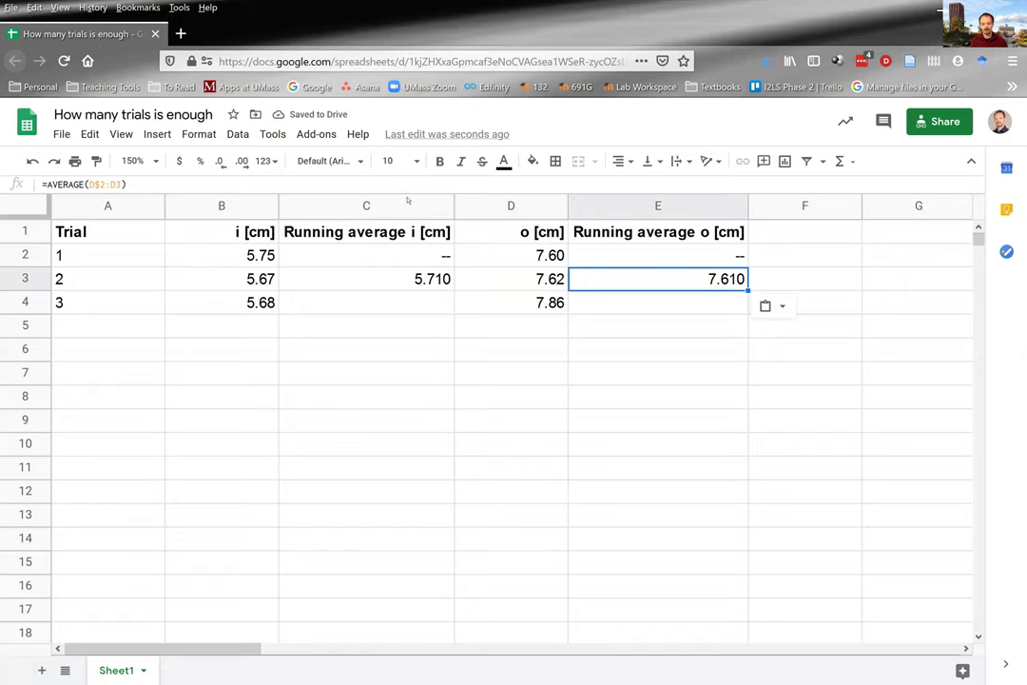
key("F2")
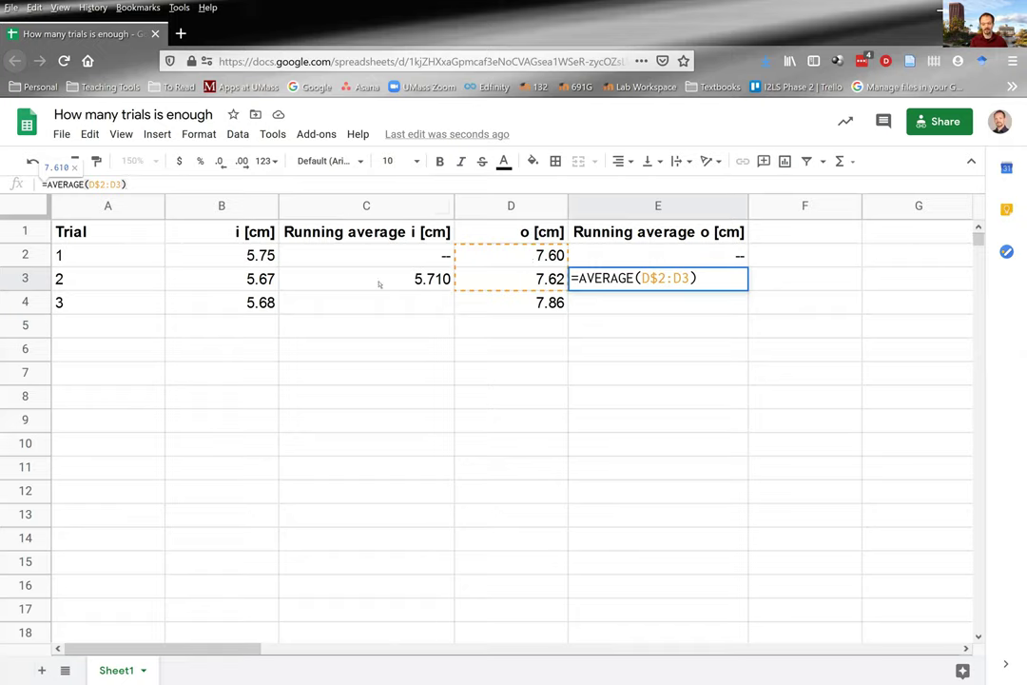
Paste the running average formula into C4, averaging B2:B4 to 5.700
left_click(379, 283)
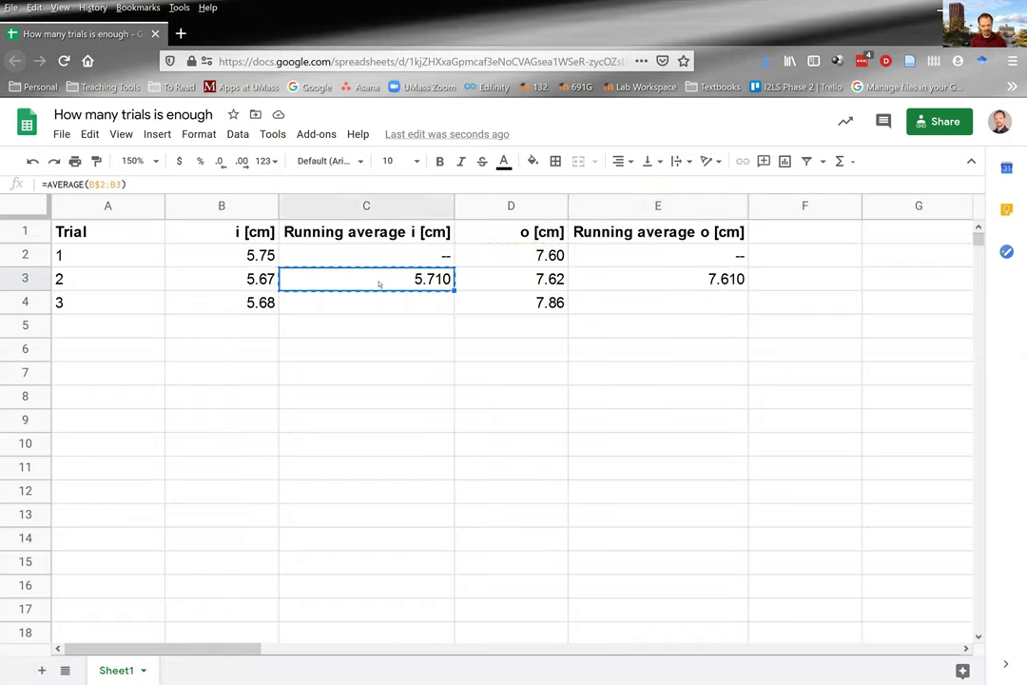
key("Down")
type("5.700")
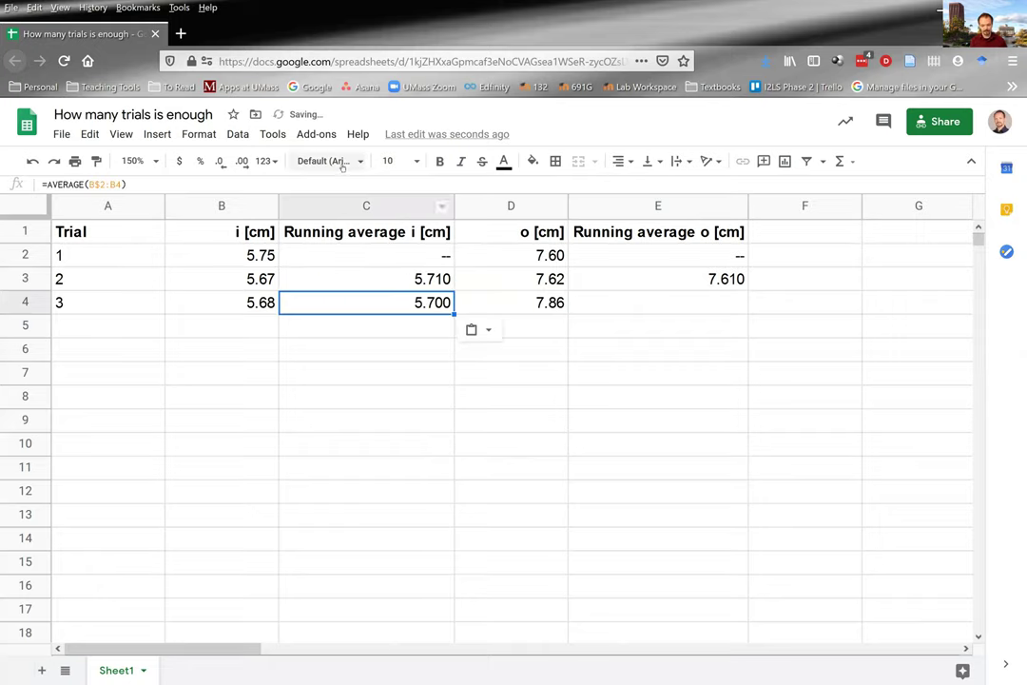
key("Return")
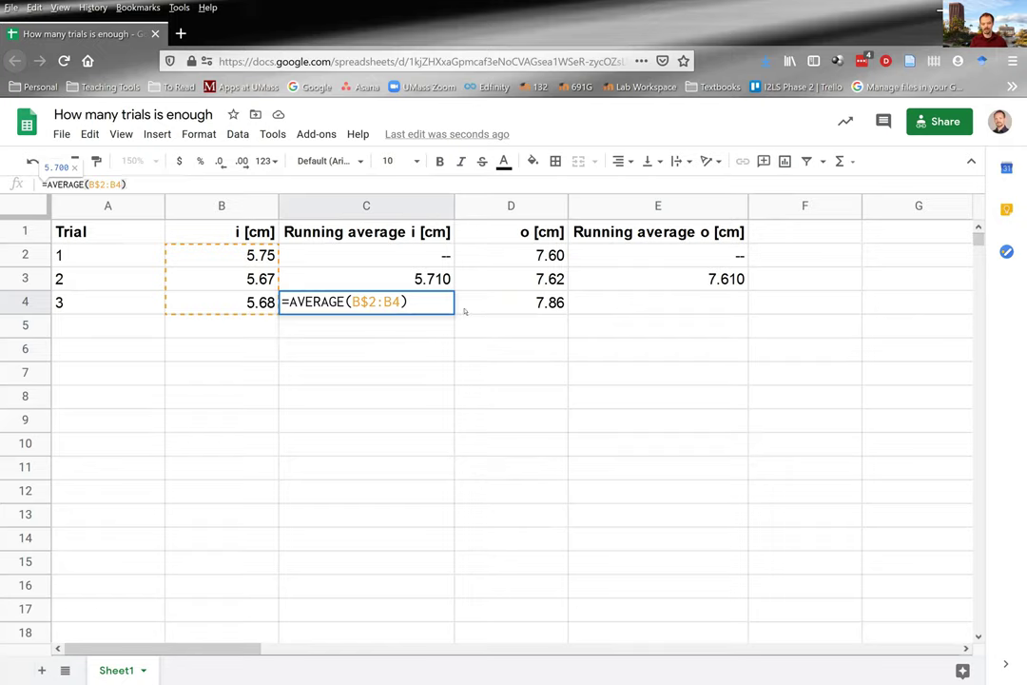
key("Return")
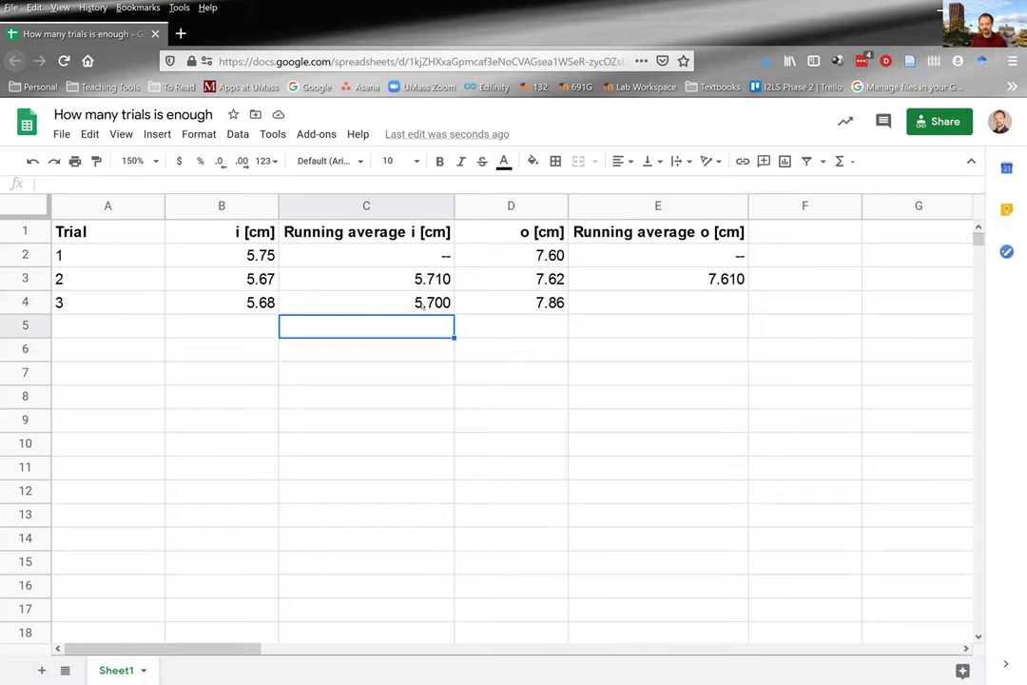
Paste the running average formula into E4, averaging D2:D4 to 7.693
left_click(424, 304)
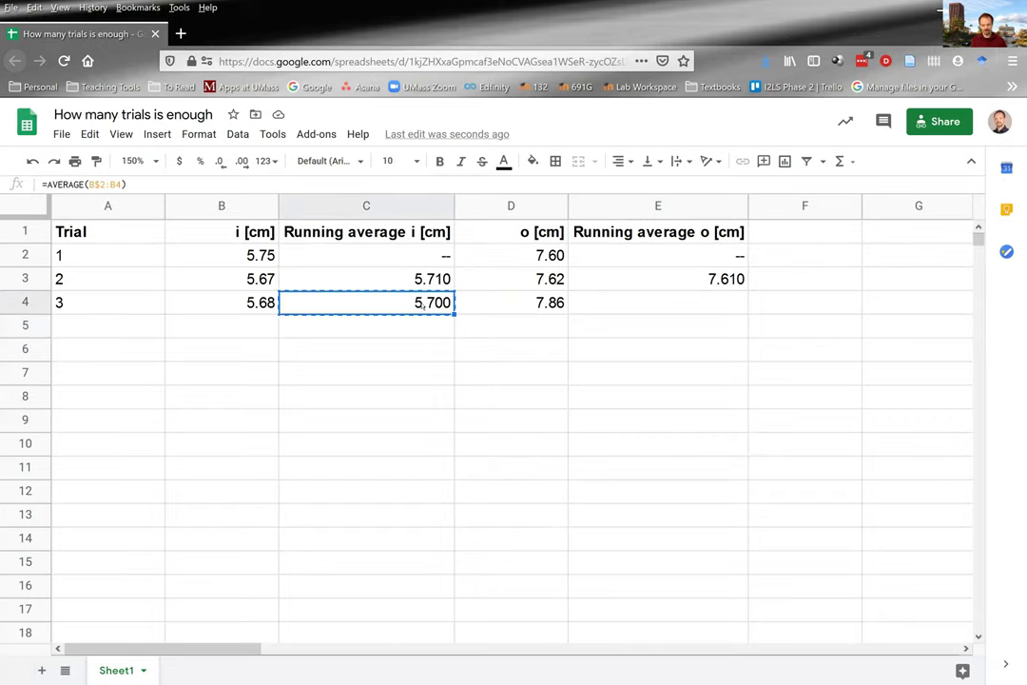
key("Right")
key("Right")
type("7.693")
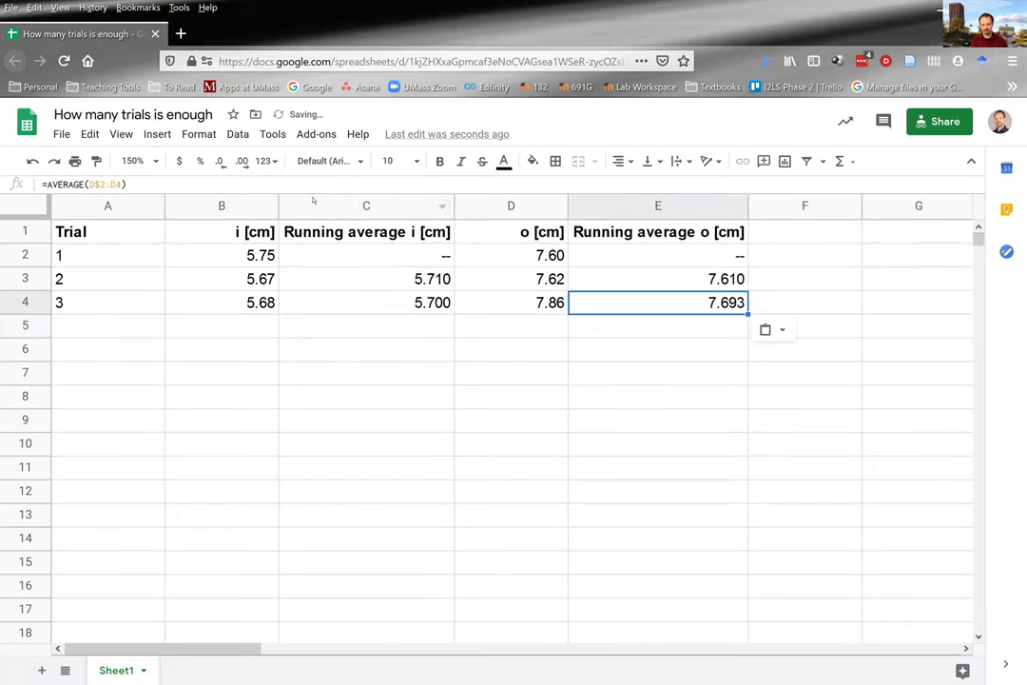
key("F2")
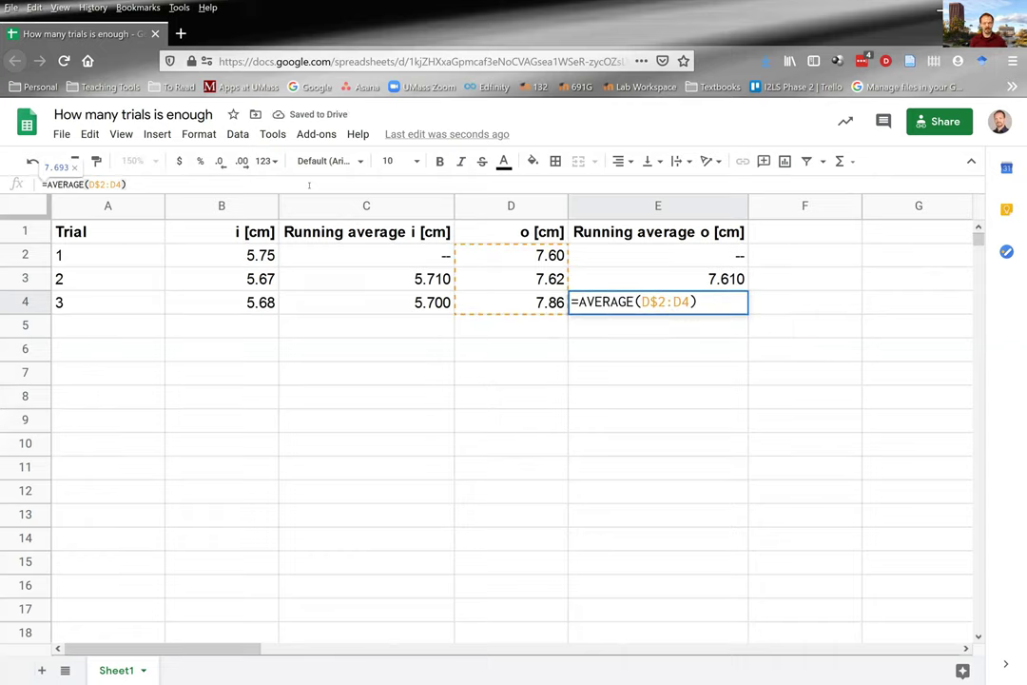
left_click(354, 432)
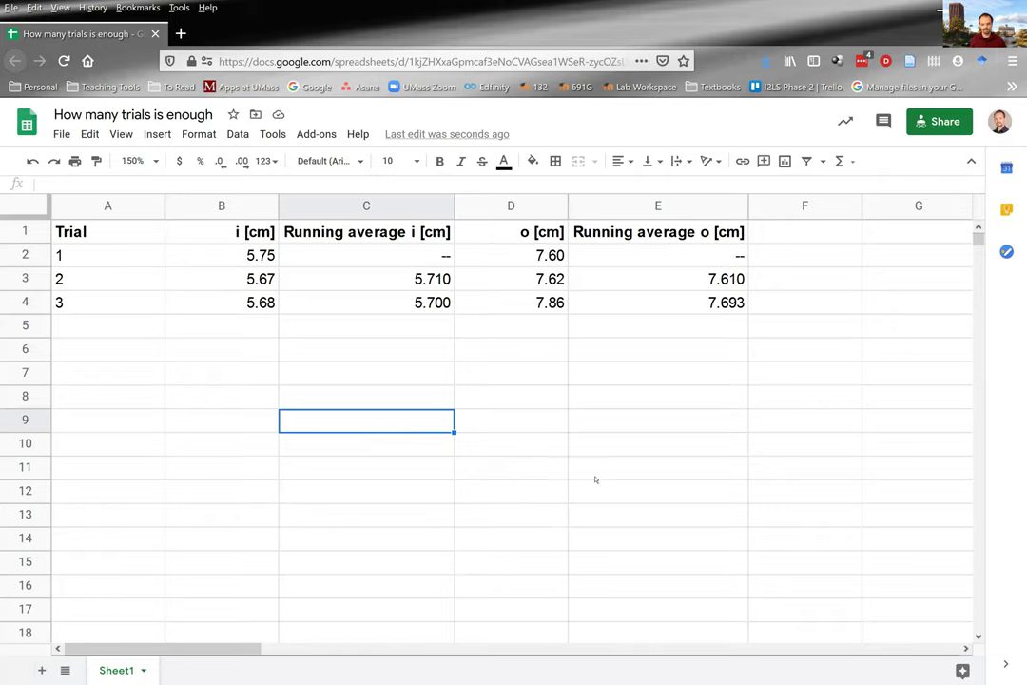
Insert an empty column to the left of o [cm]
left_click(513, 205)
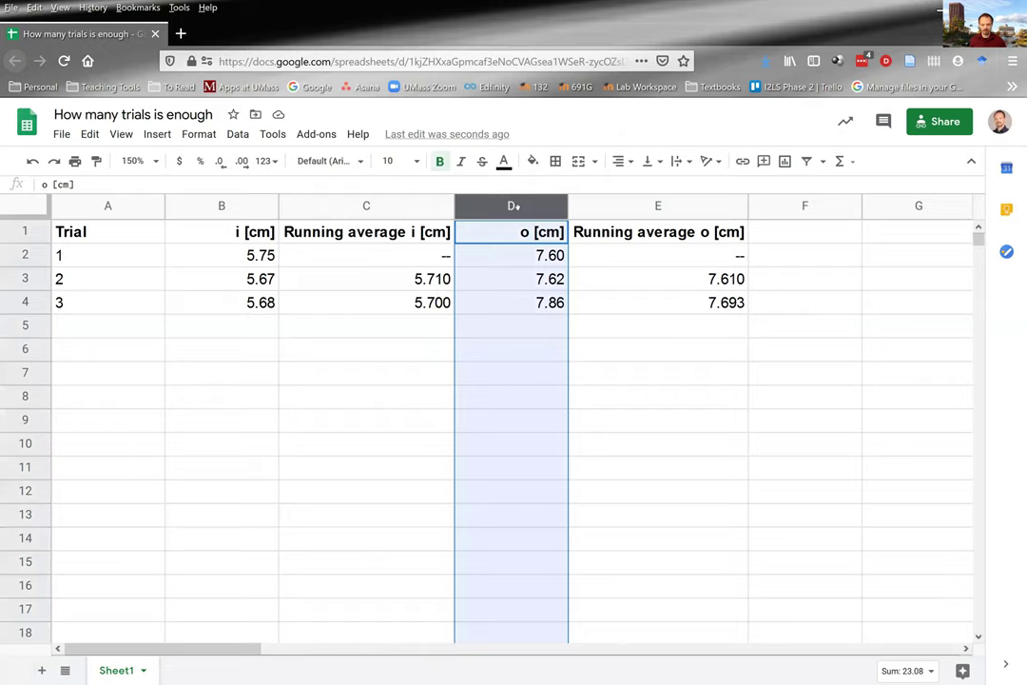
right_click(513, 206)
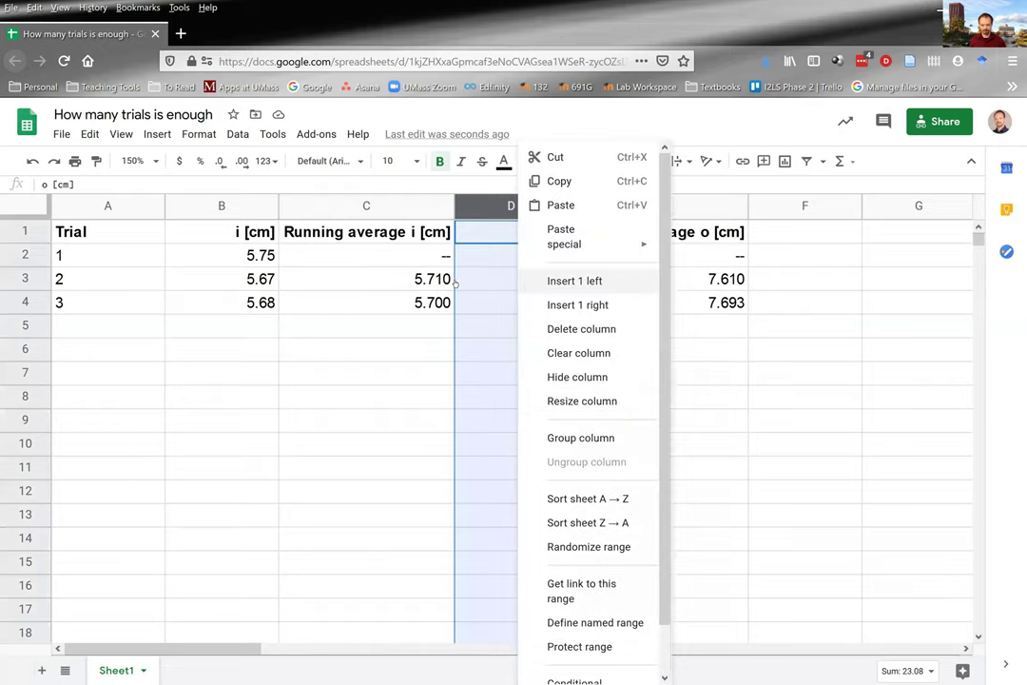
left_click(575, 280)
Head the new column D 'Diff. in Average i [%]'
left_click(480, 233)
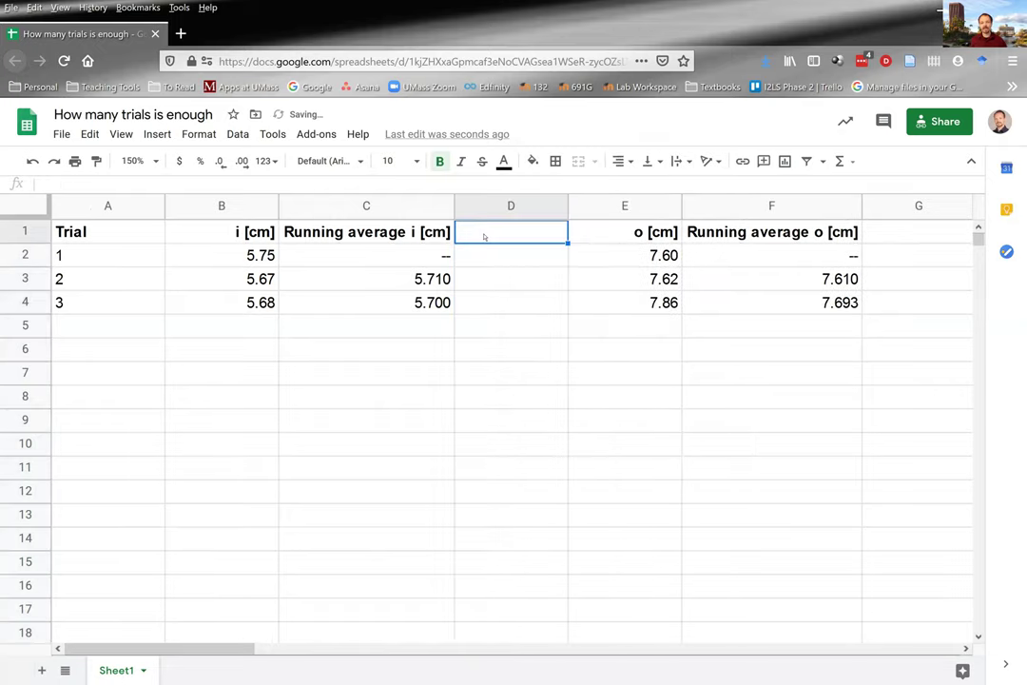
type("Differe")
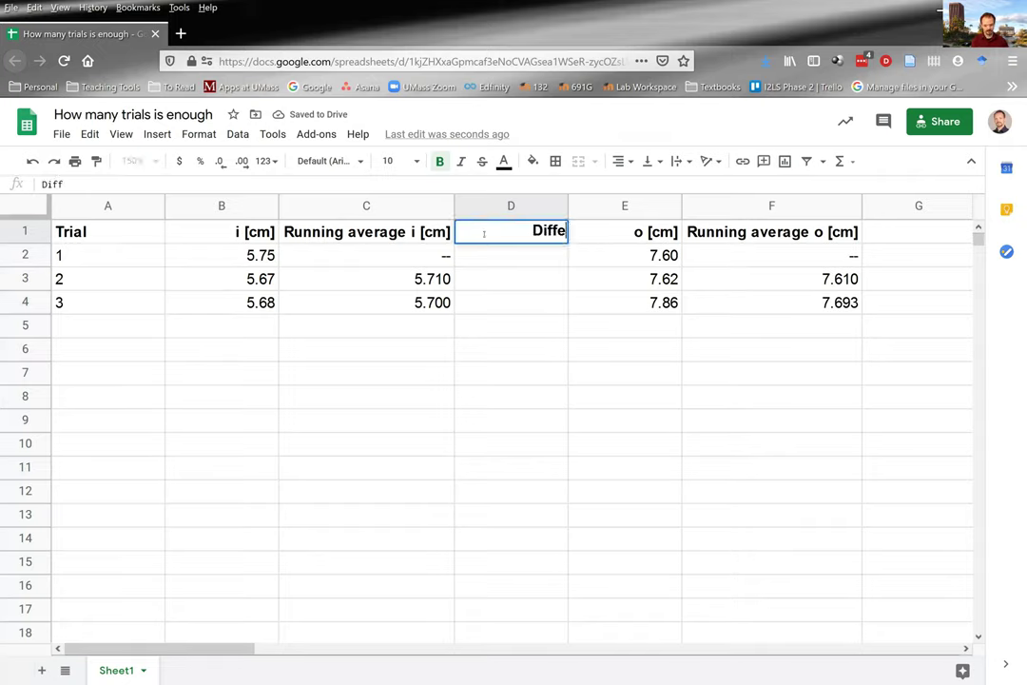
key("BackSpace")
key("BackSpace")
key("BackSpace")
type(". in Averag")
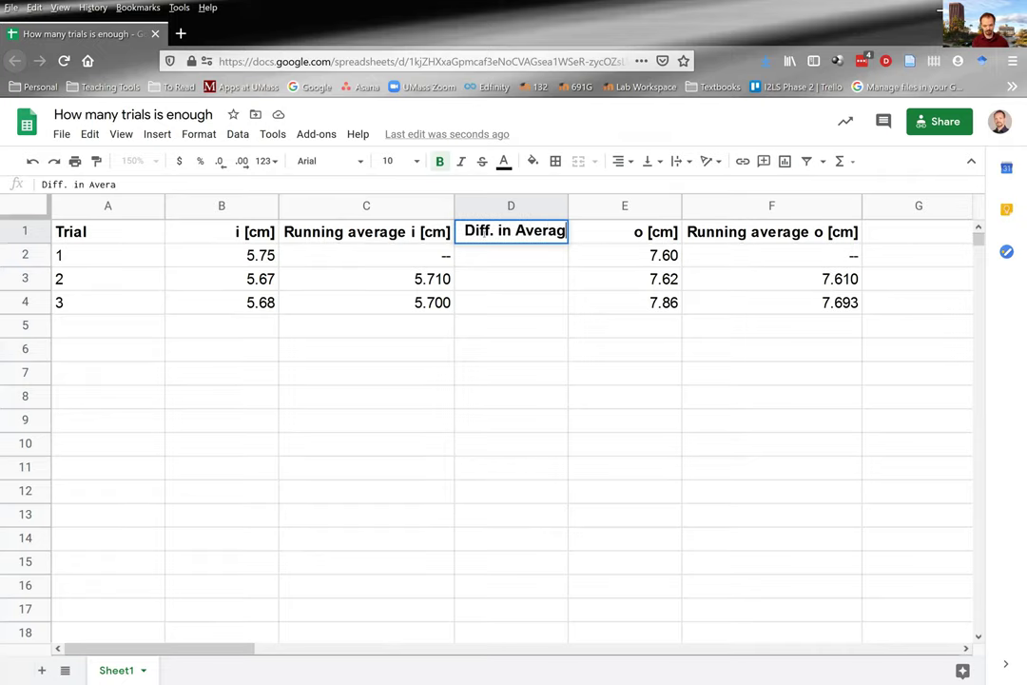
type("e i [%]")
key("Return")
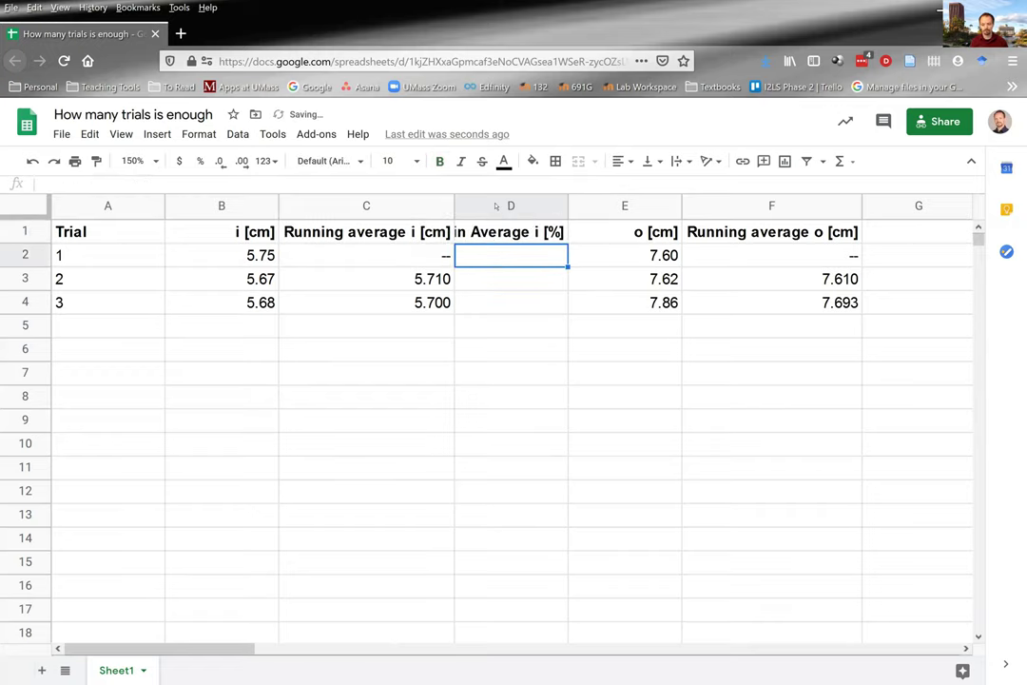
left_click(496, 205)
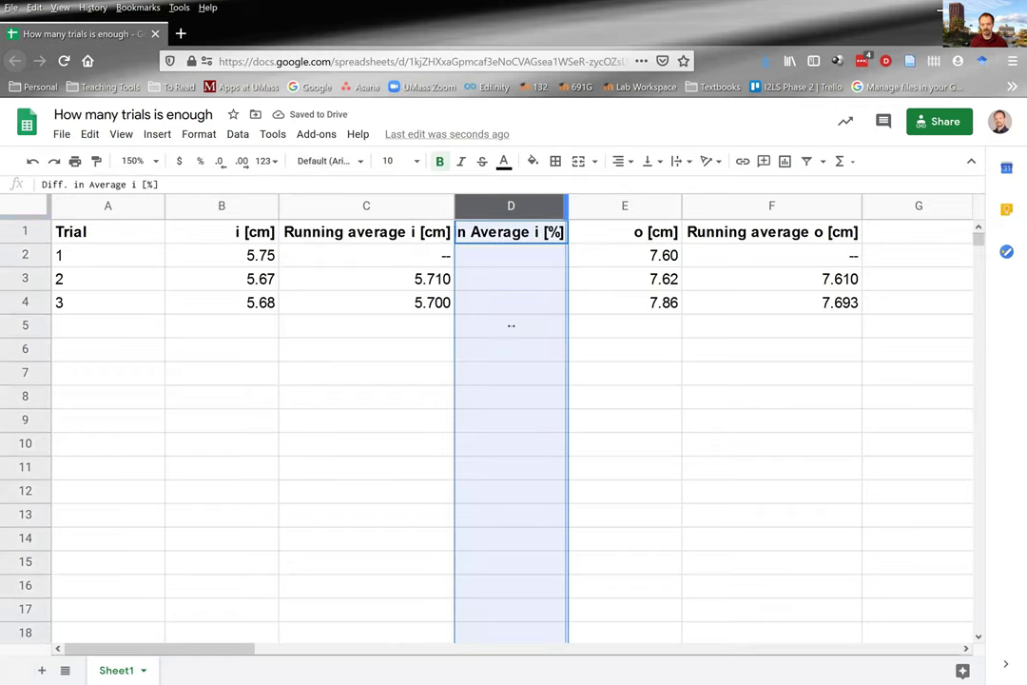
Enter '--' placeholders in D2 and D3 for trials 1 and 2
left_click(544, 256)
type("--")
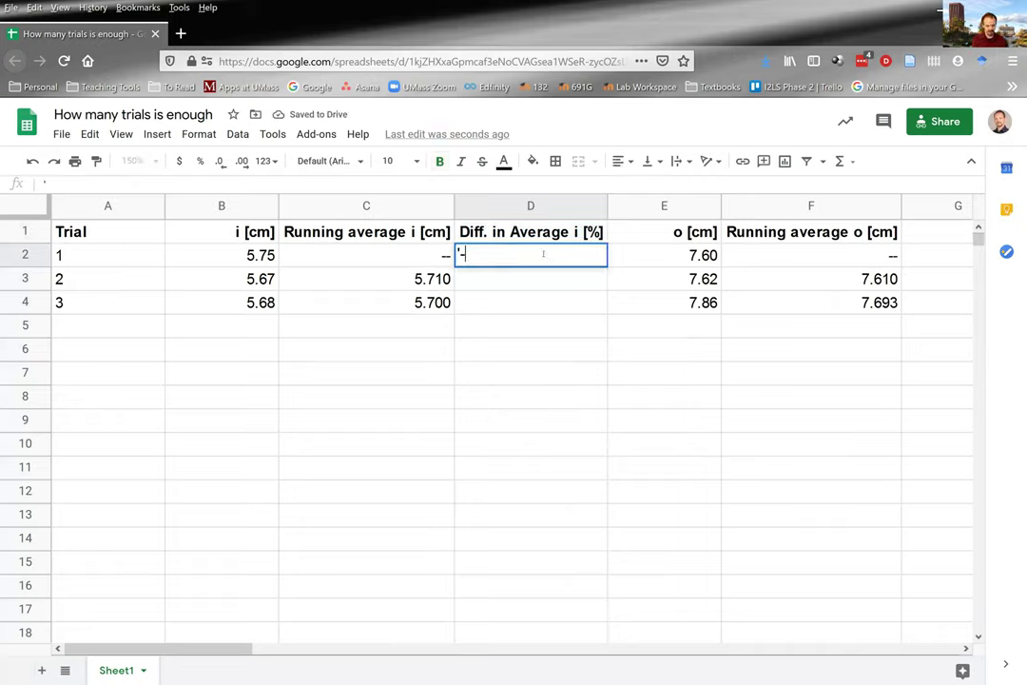
key("Return")
type("'--")
key("ctrl+Return")
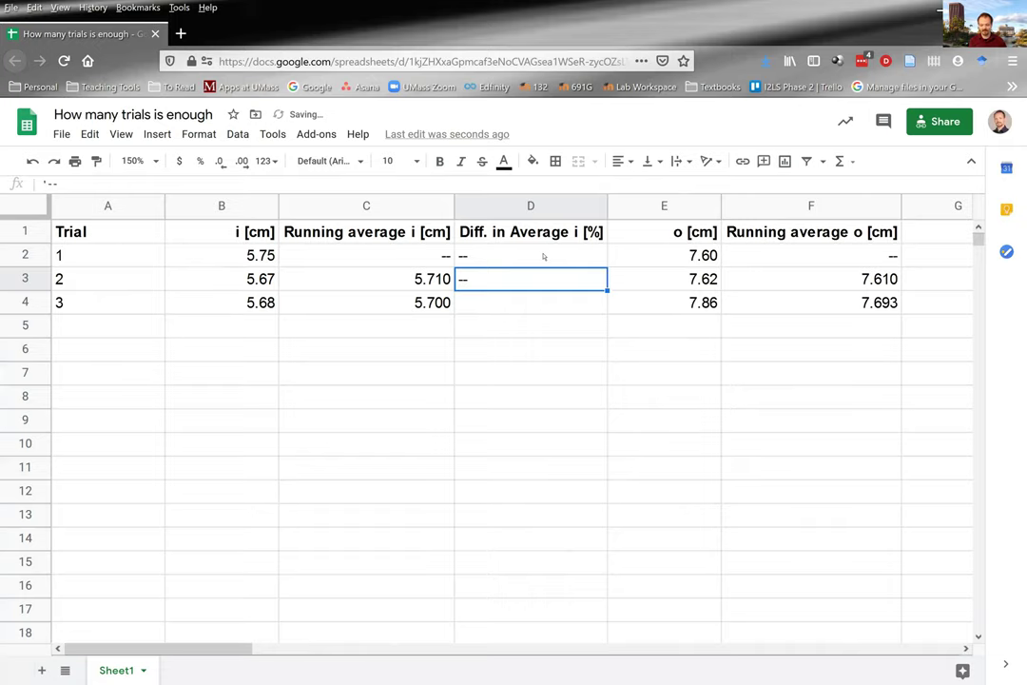
Right-align the D2:D3 placeholders and begin D4's formula with =100*(
left_click(542, 256)
key("shift+Down")
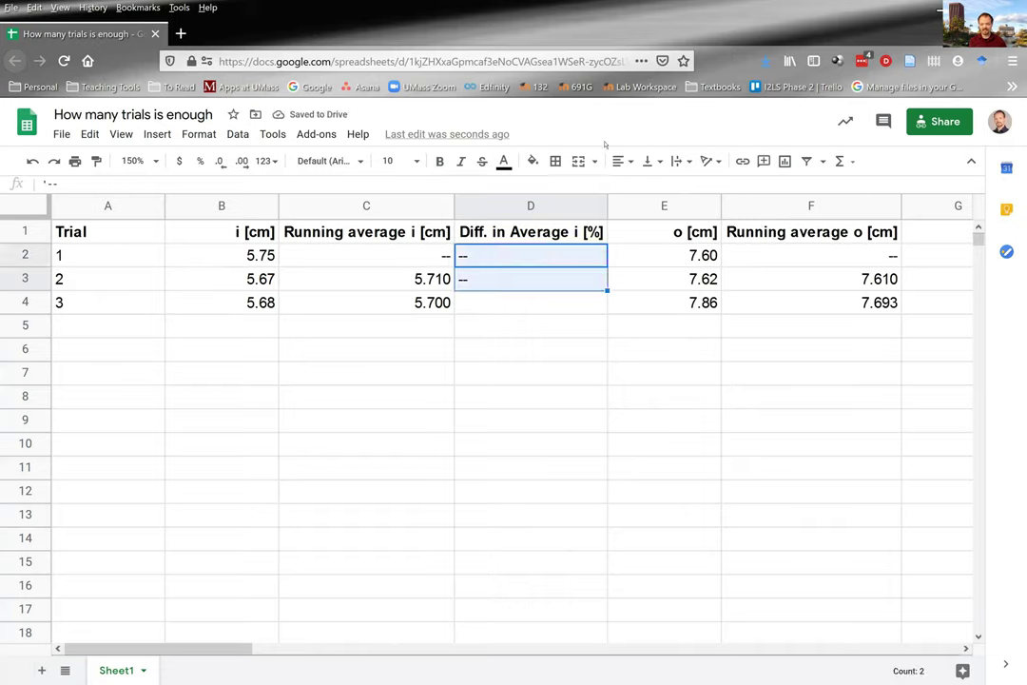
left_click(620, 161)
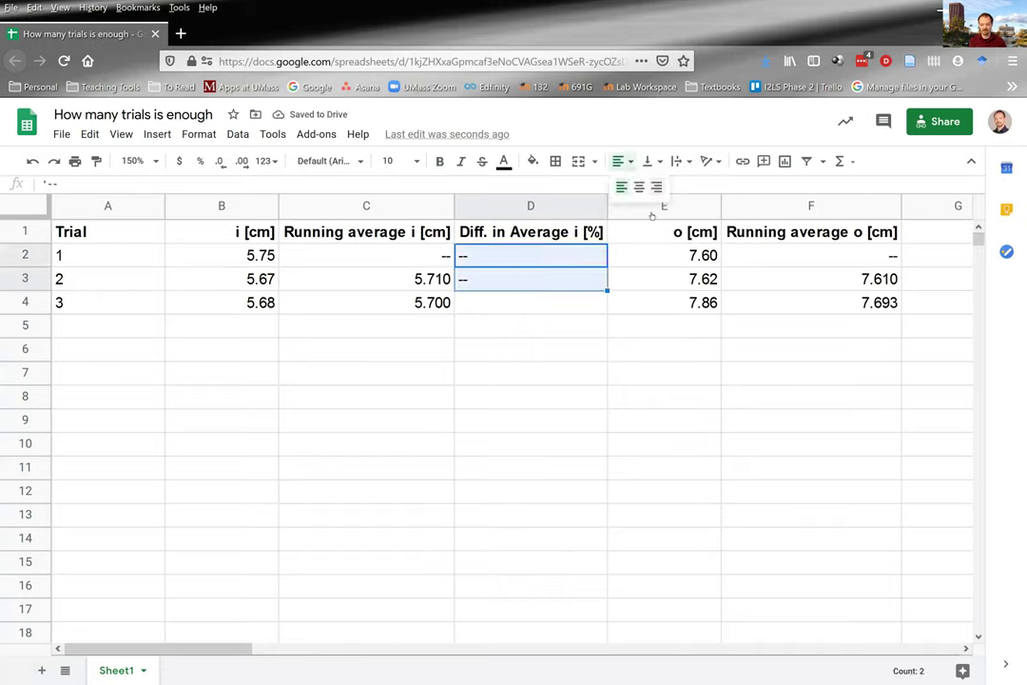
key("ctrl+shift+r")
left_click(546, 307)
type("=")
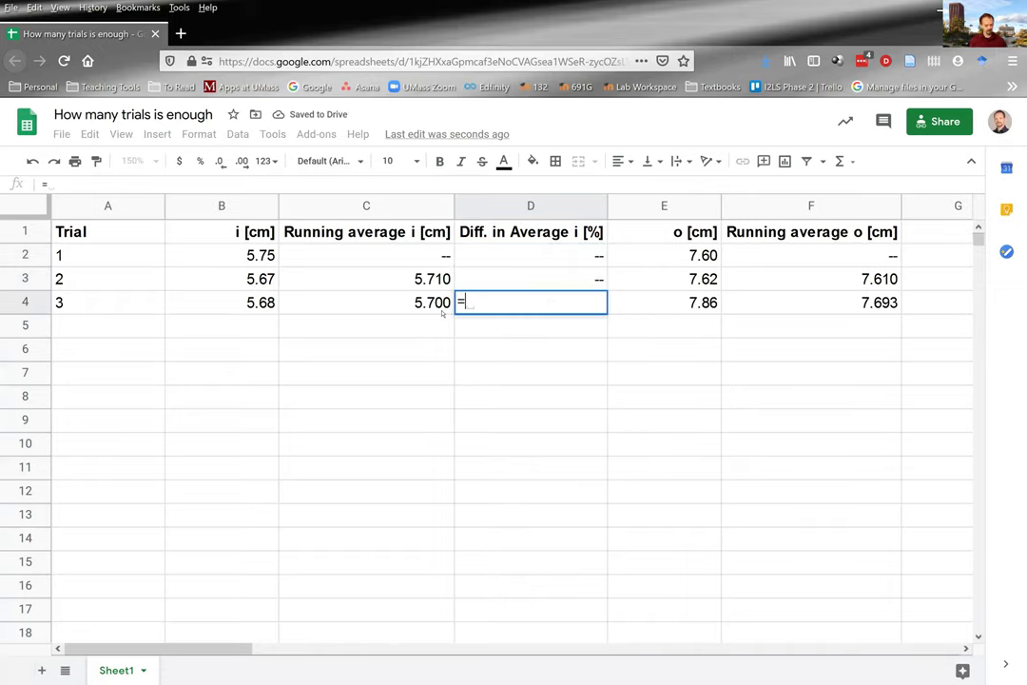
type("100*")
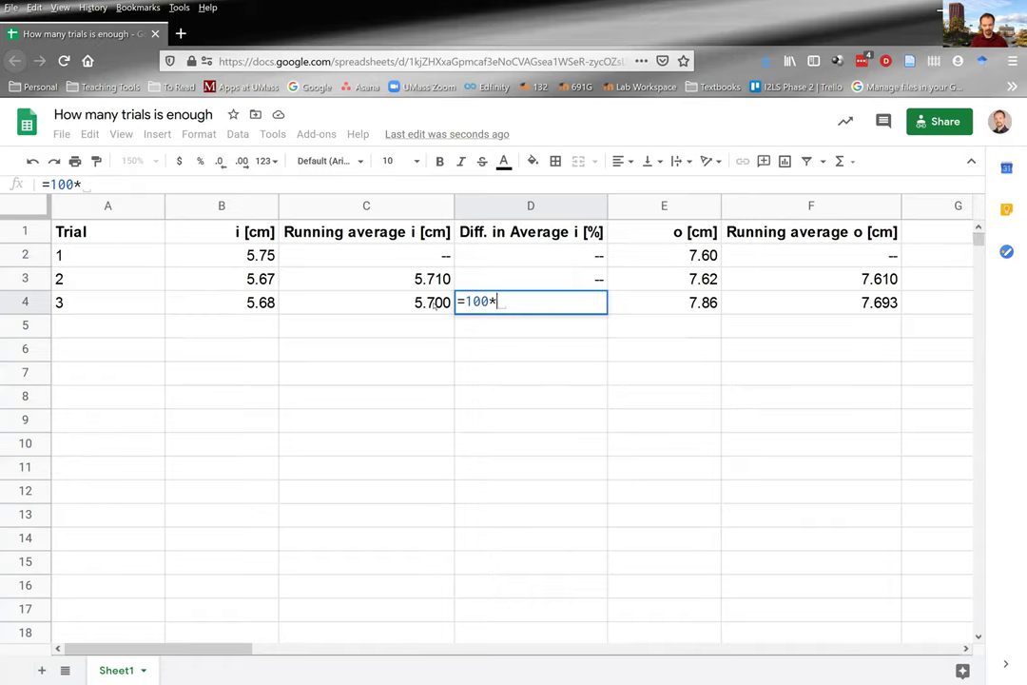
type("(")
Complete D4 as =100*(C4-C3)/C3 so trial 3's difference shows -0.18
left_click(433, 303)
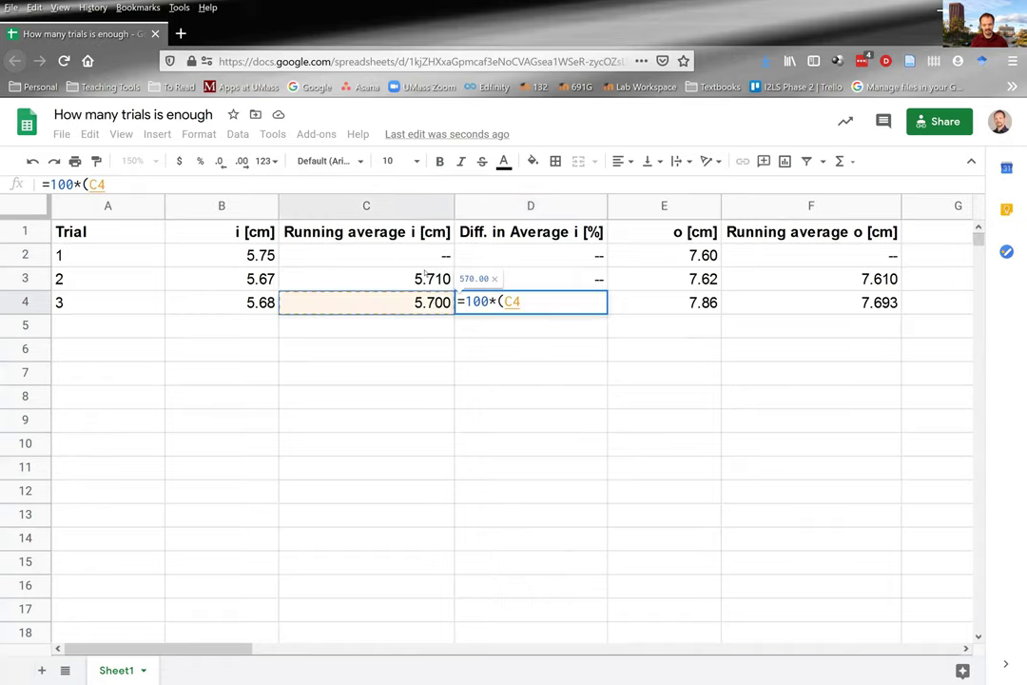
type("-")
left_click(425, 276)
type(")")
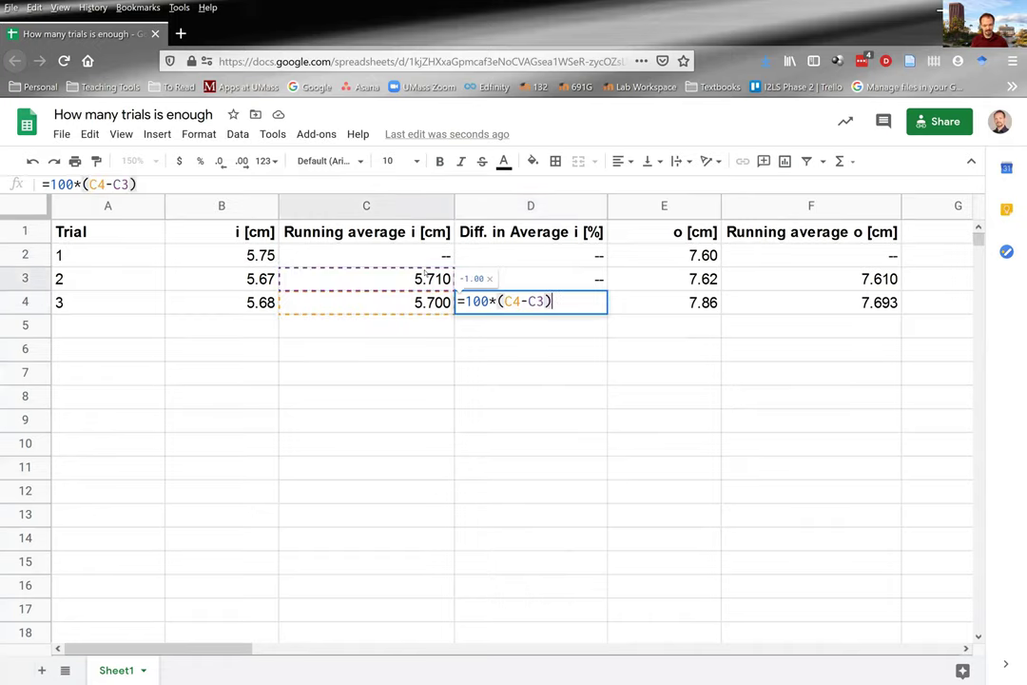
type("/")
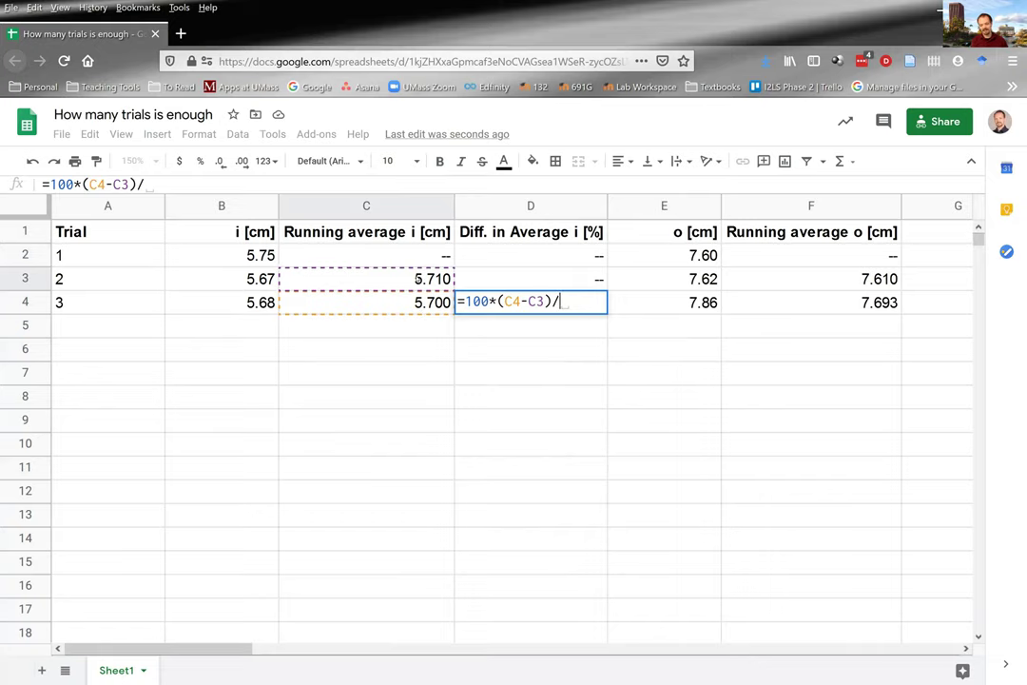
left_click(418, 278)
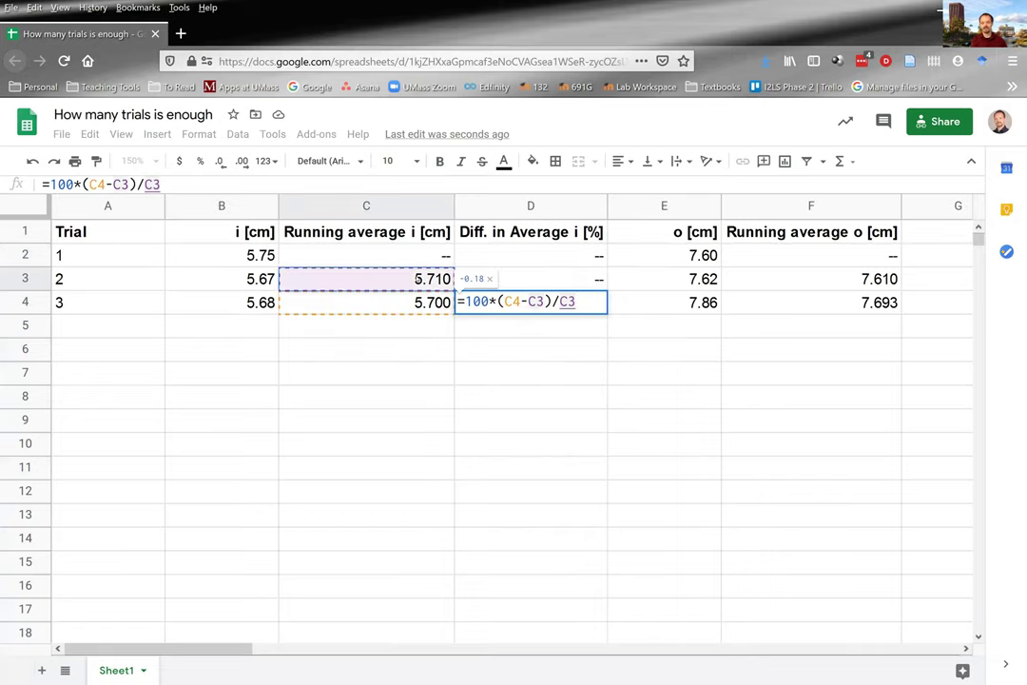
key("Return")
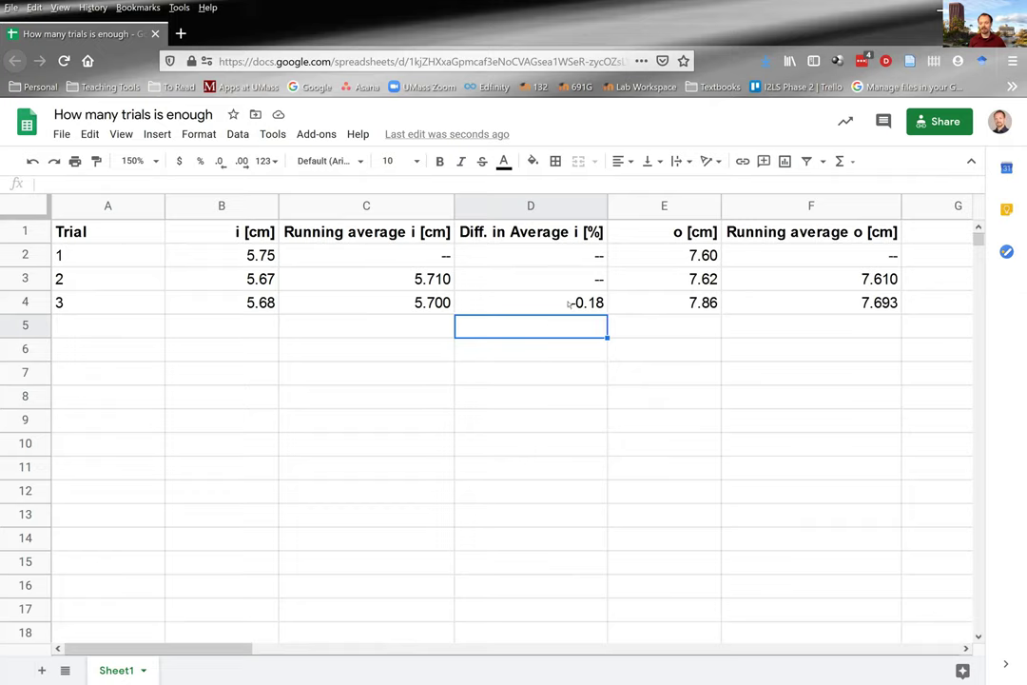
Review D4's formula, then select the whole column D for copying
left_click(570, 302)
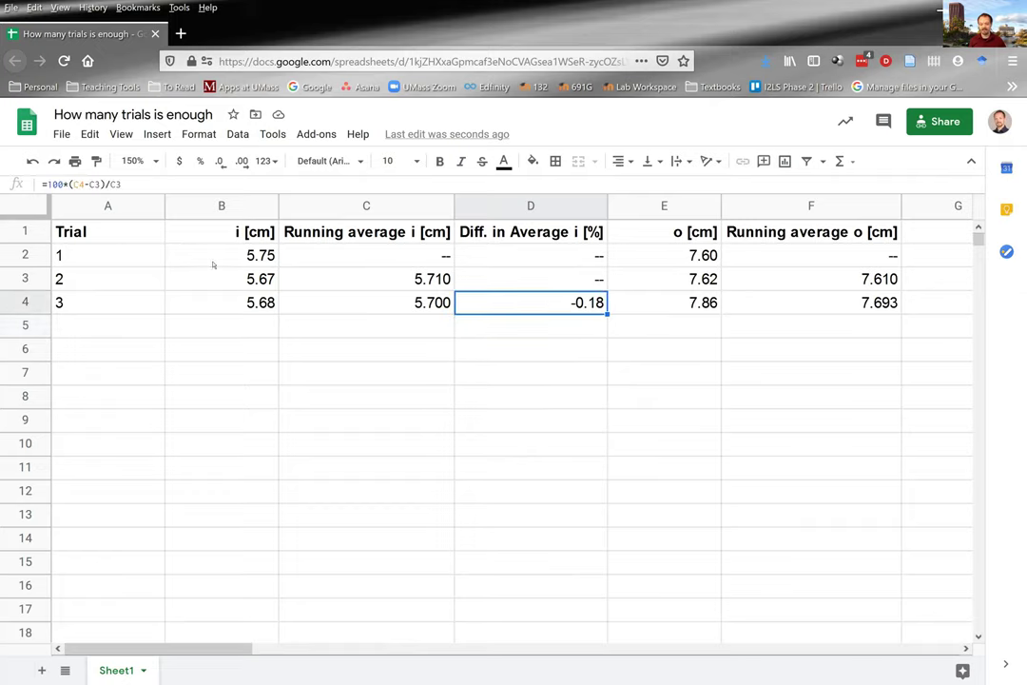
left_click(53, 184)
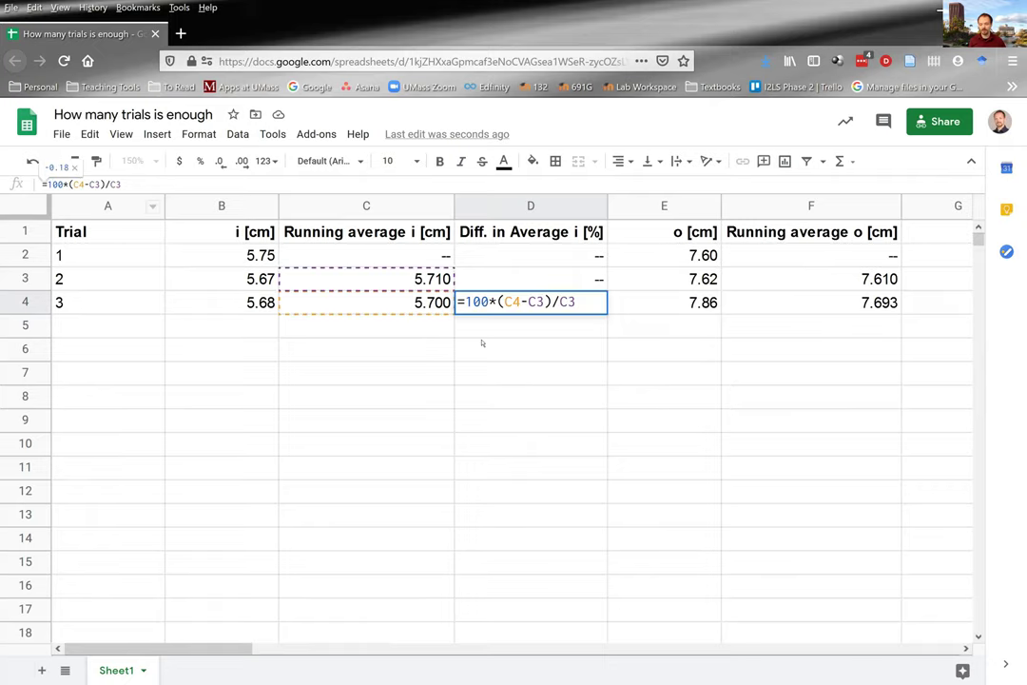
left_click(527, 383)
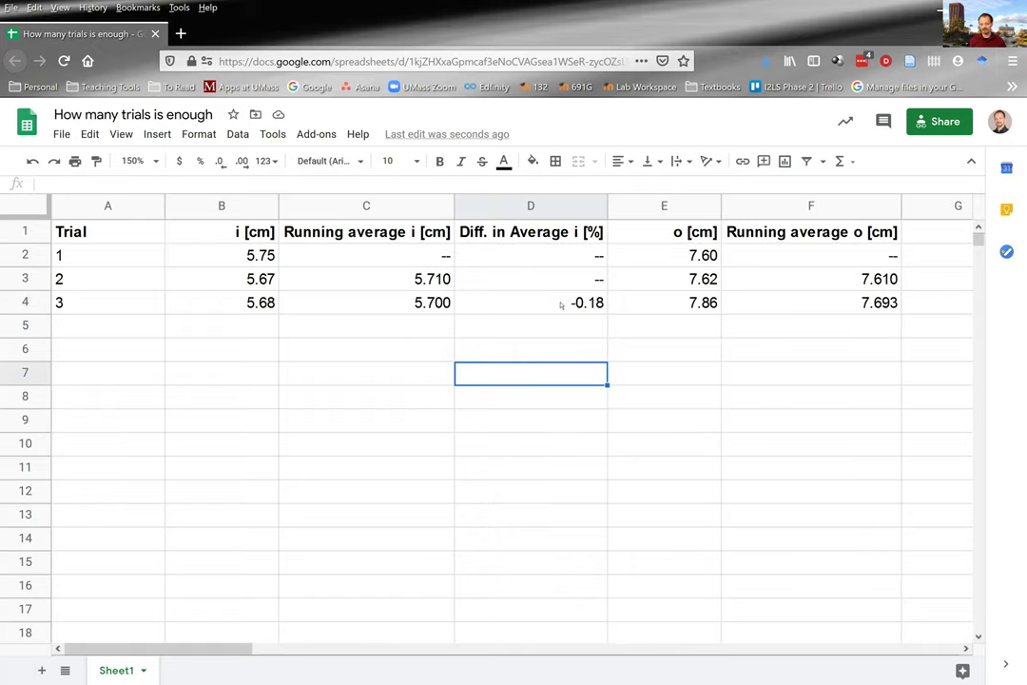
left_click(561, 305)
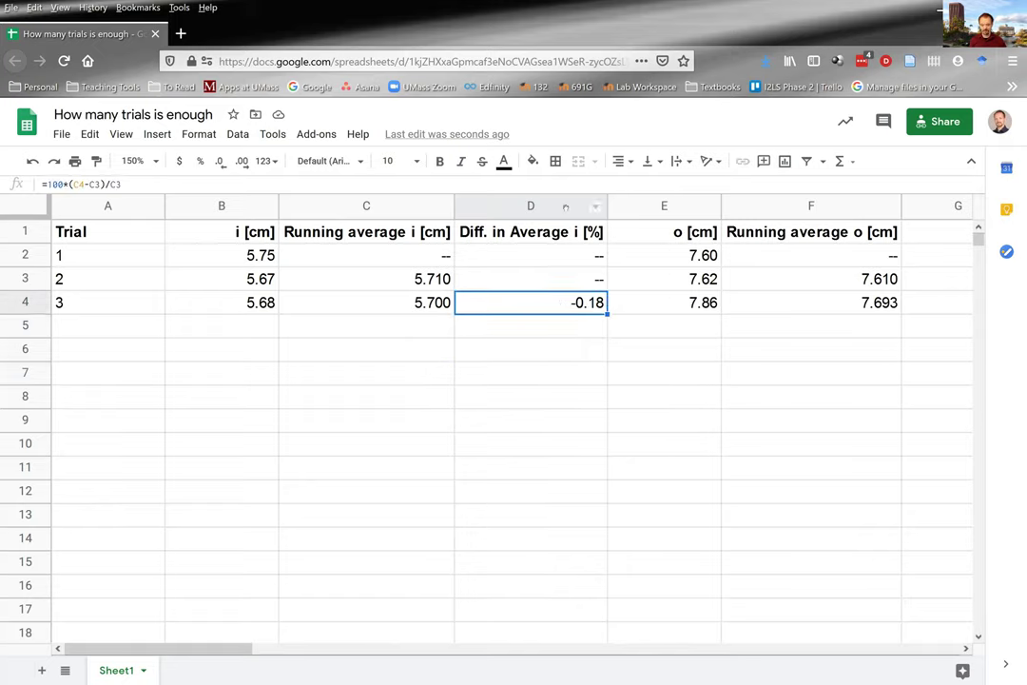
left_click(565, 207)
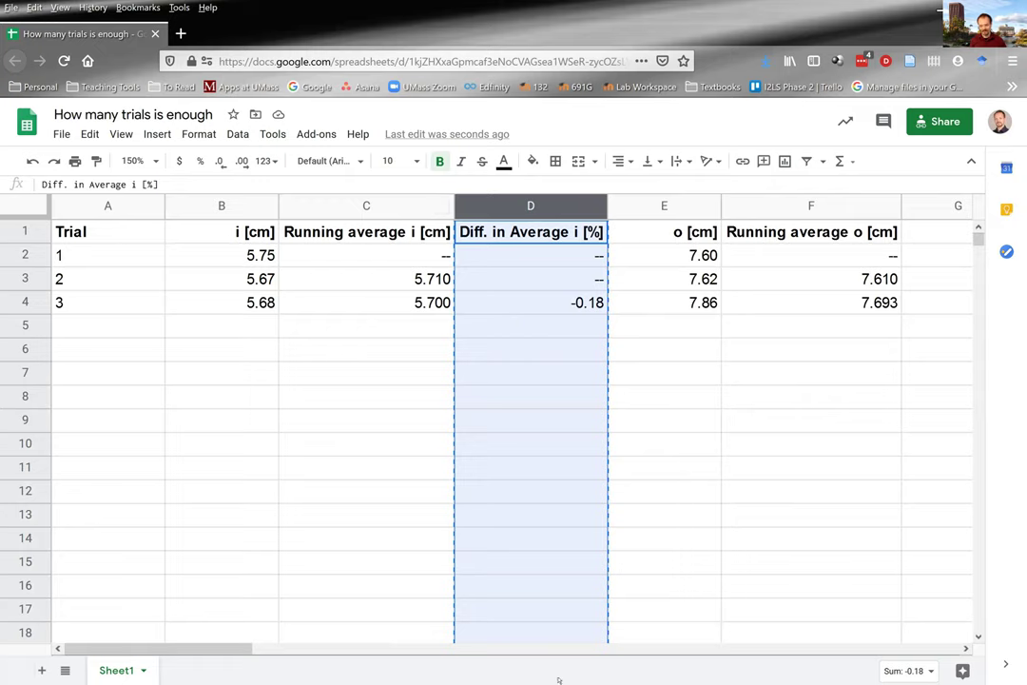
Paste the copied column D into column G, giving 1.10 for trial 3
left_click(938, 207)
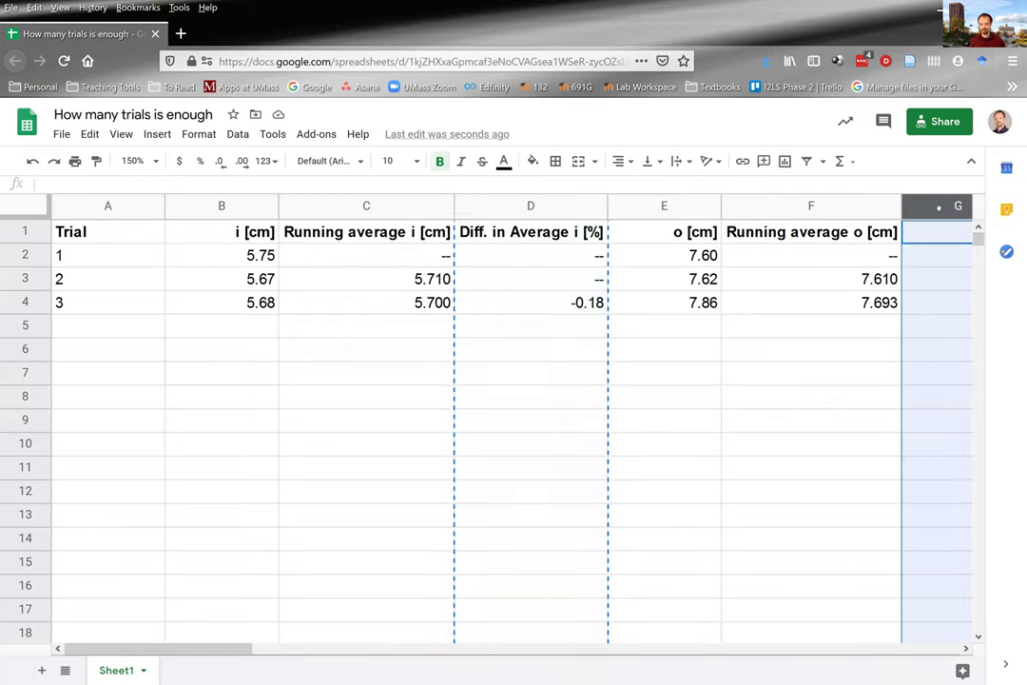
type("Diff. in Average i [%]")
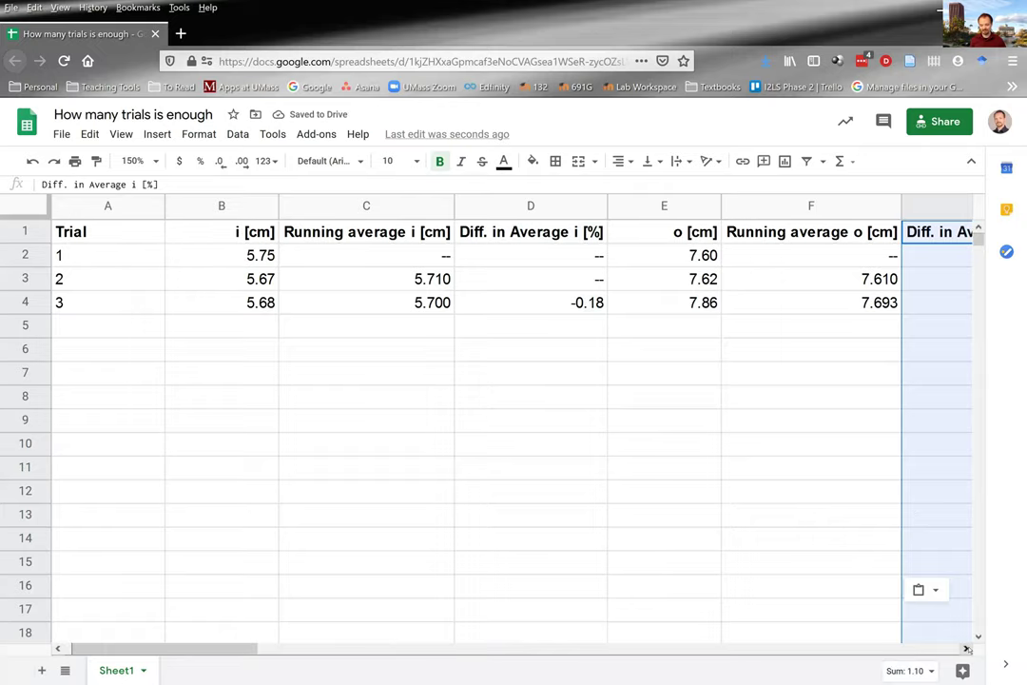
scroll(791, 304, "right", 2)
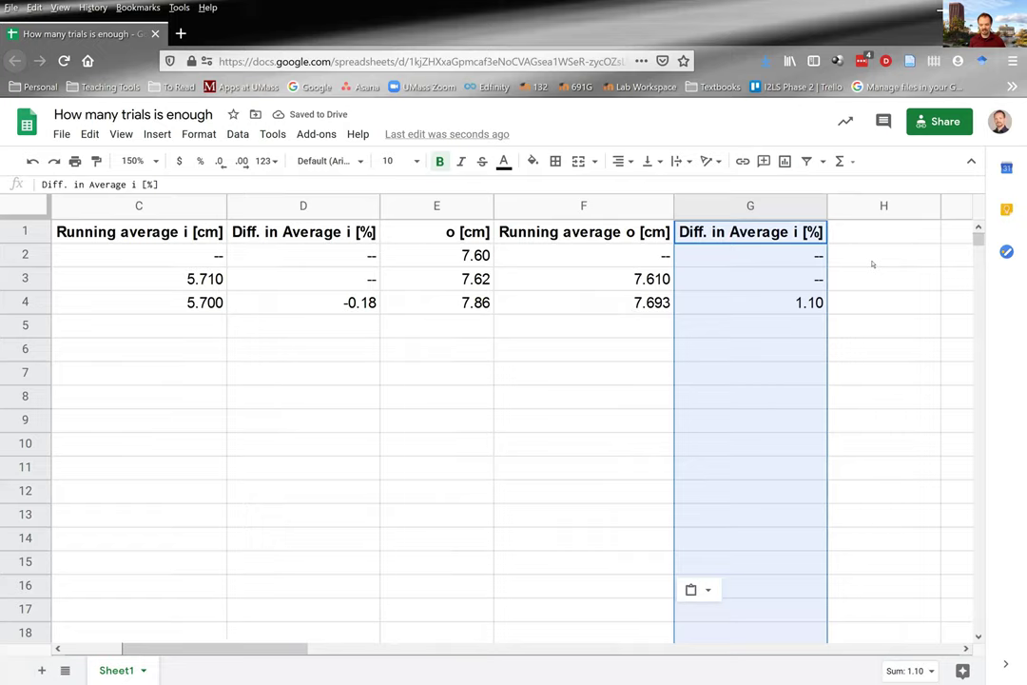
Rename G1 to 'Diff. in Average o [%]' and verify G4's =100*(F4-F3)/F3 formula
left_click(797, 229)
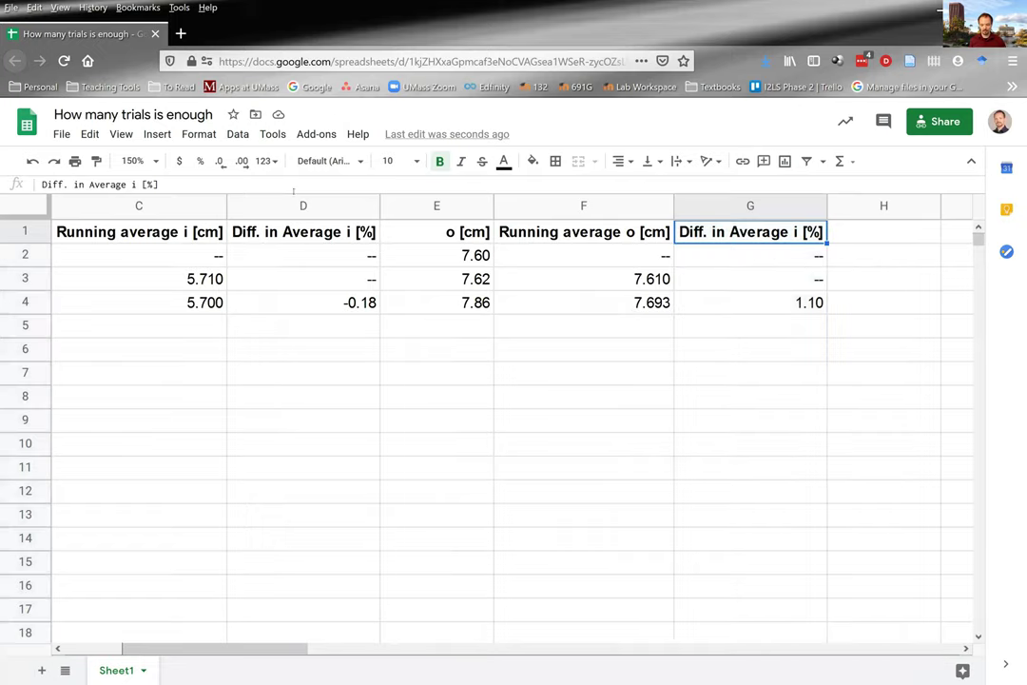
double_click(143, 178)
type("o")
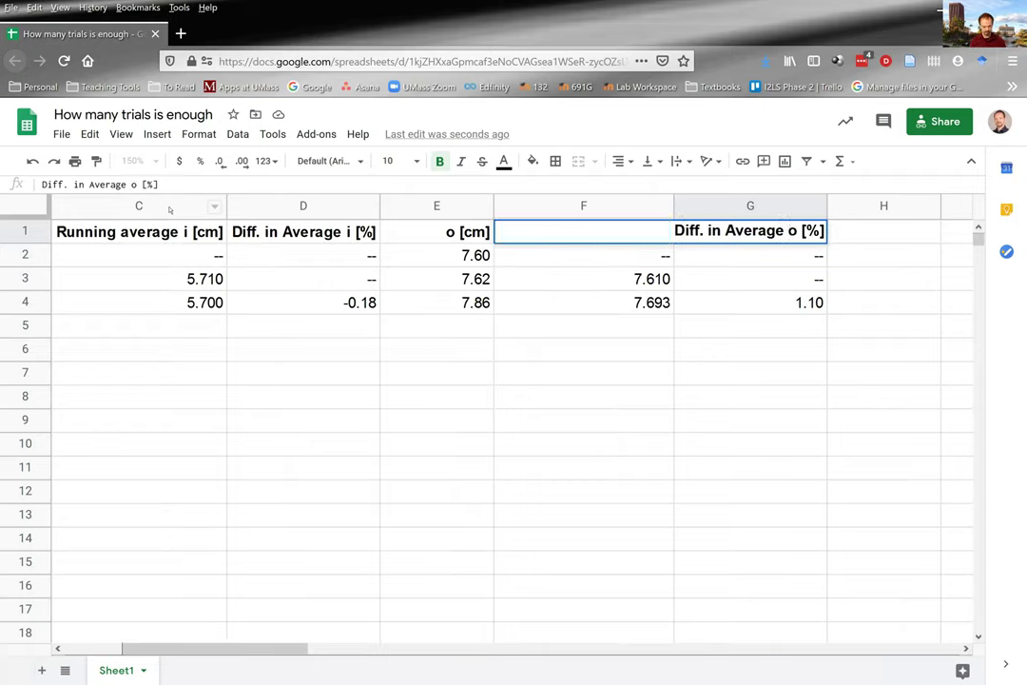
left_click(796, 203)
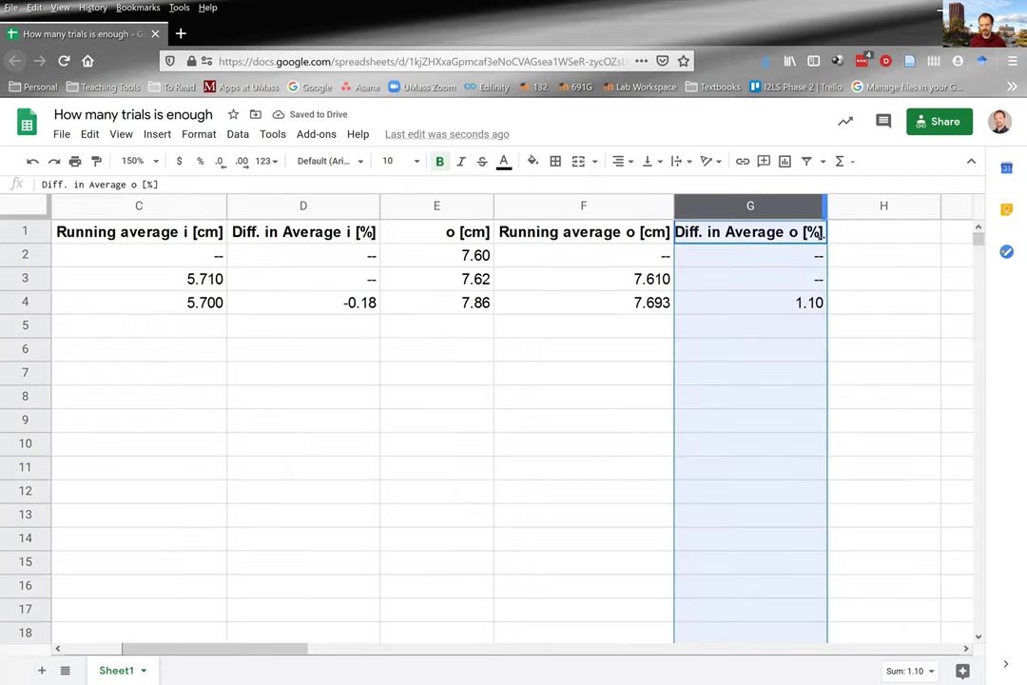
left_click(792, 306)
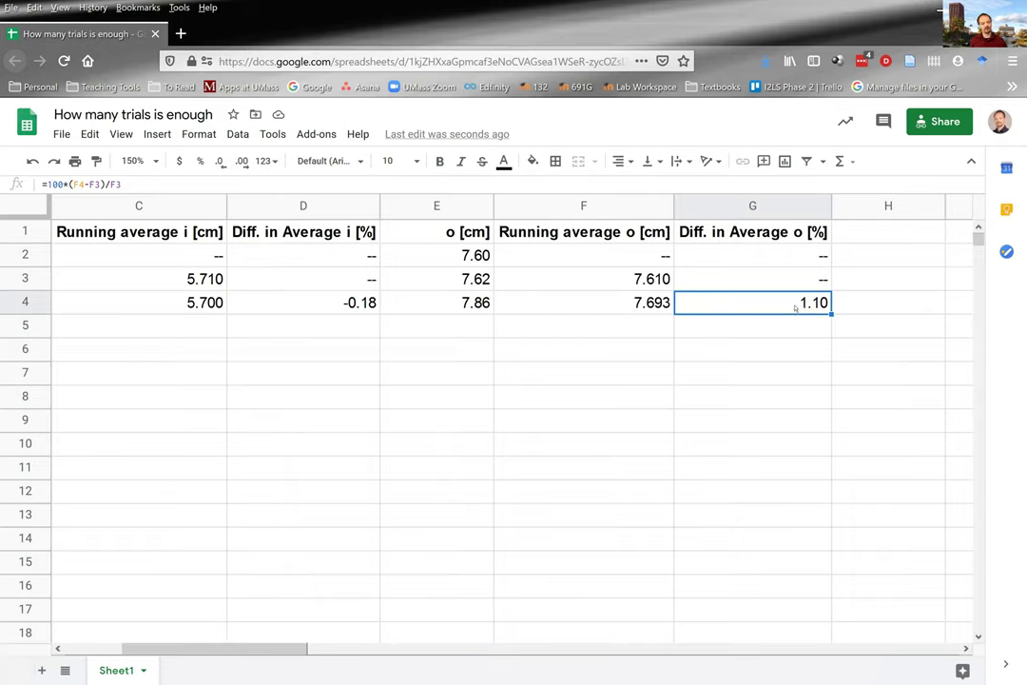
left_click(579, 331)
Enter trial 4 in row 5 with i of 5.78 and o of 8.36
key("Left")
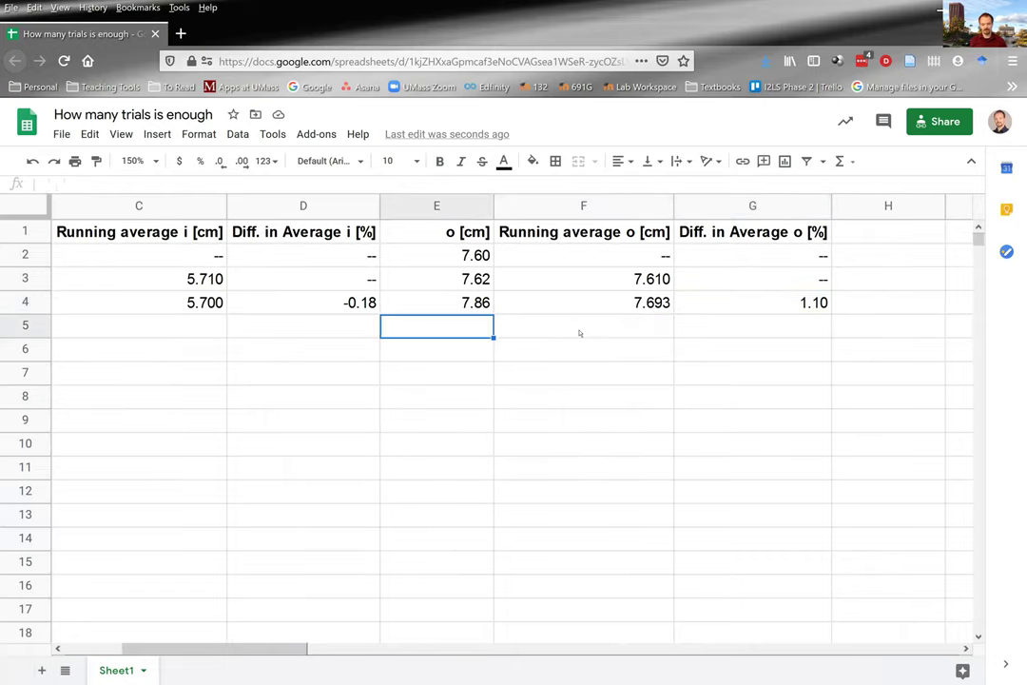
key("Home")
type("4")
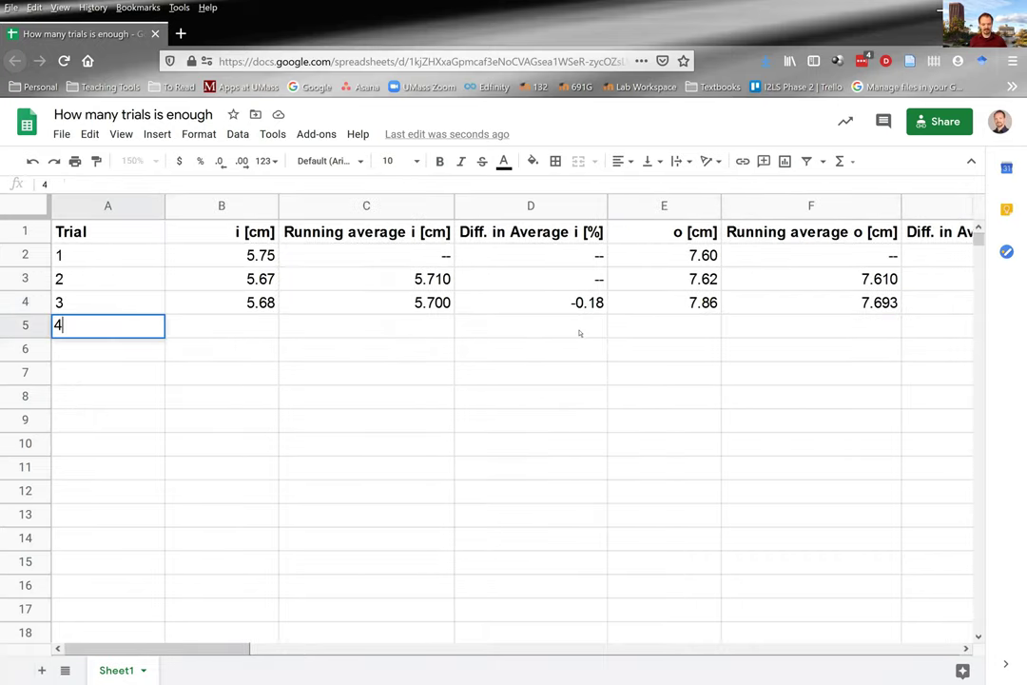
key("Tab")
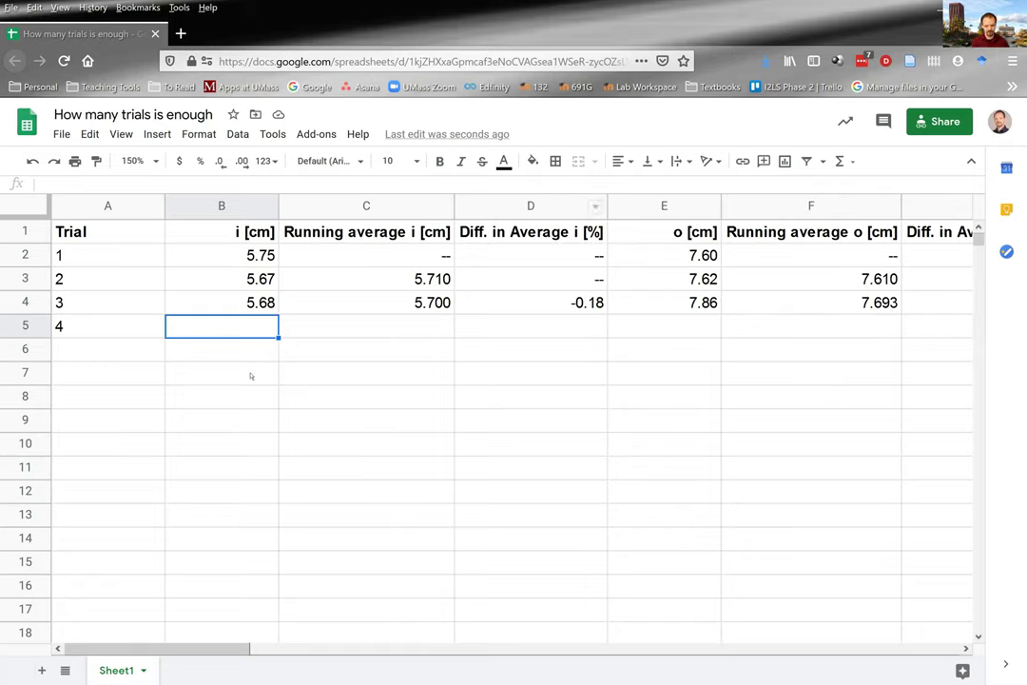
type("5.78")
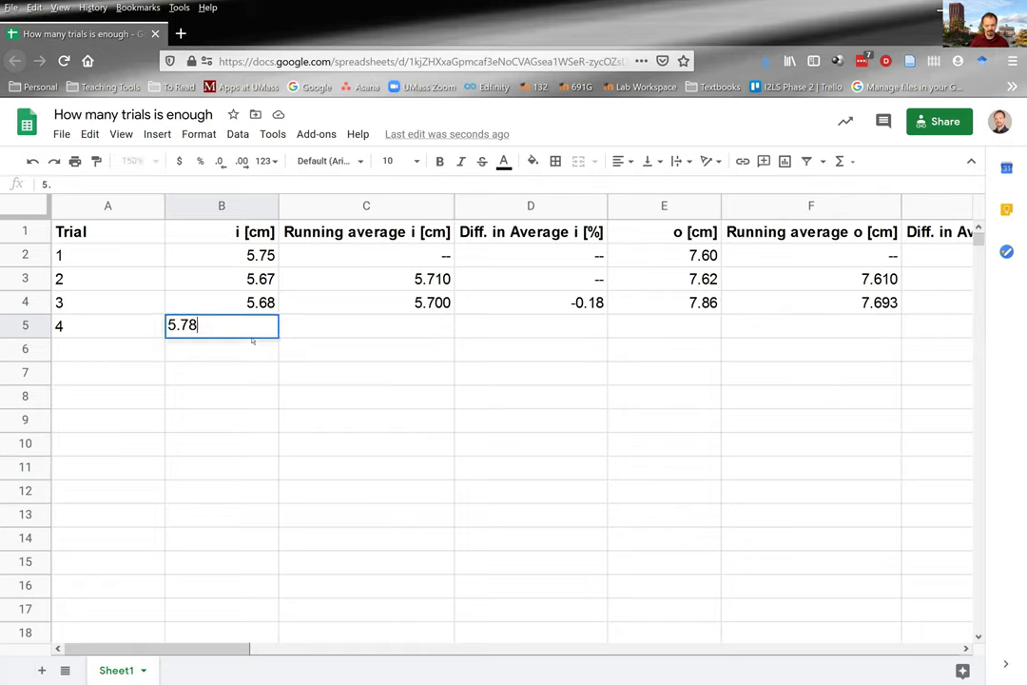
key("Tab")
key("Tab")
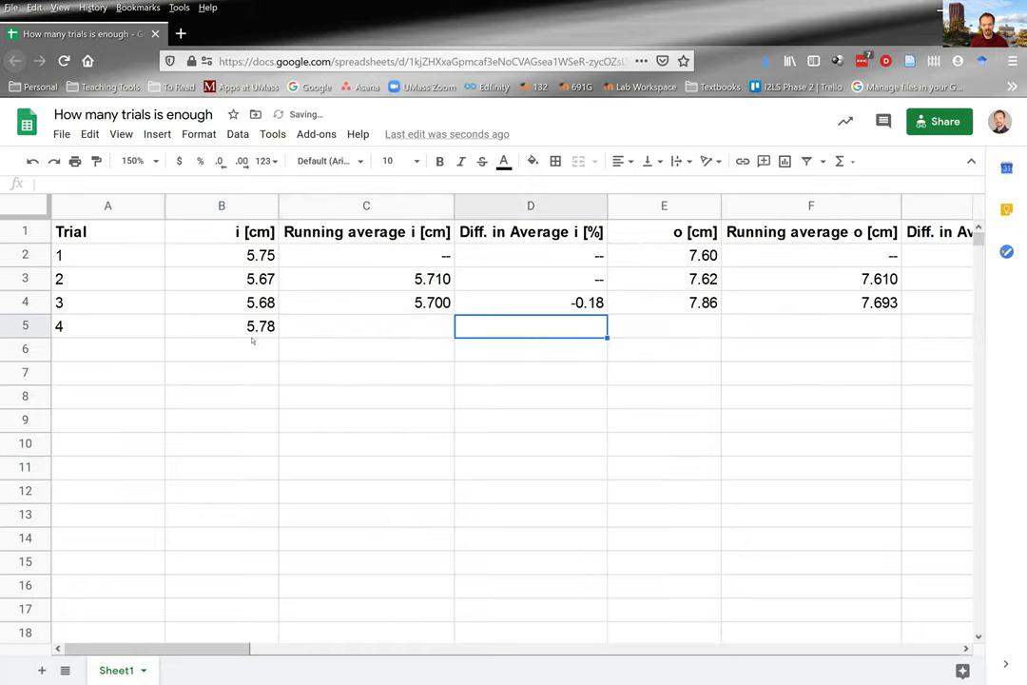
key("Tab")
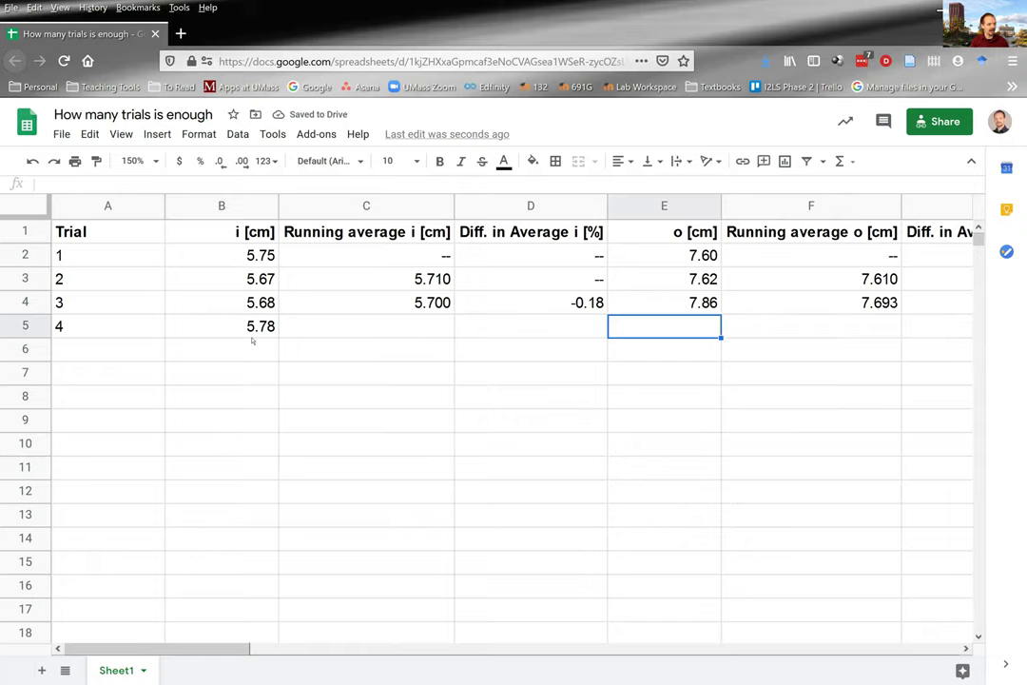
type("8.36")
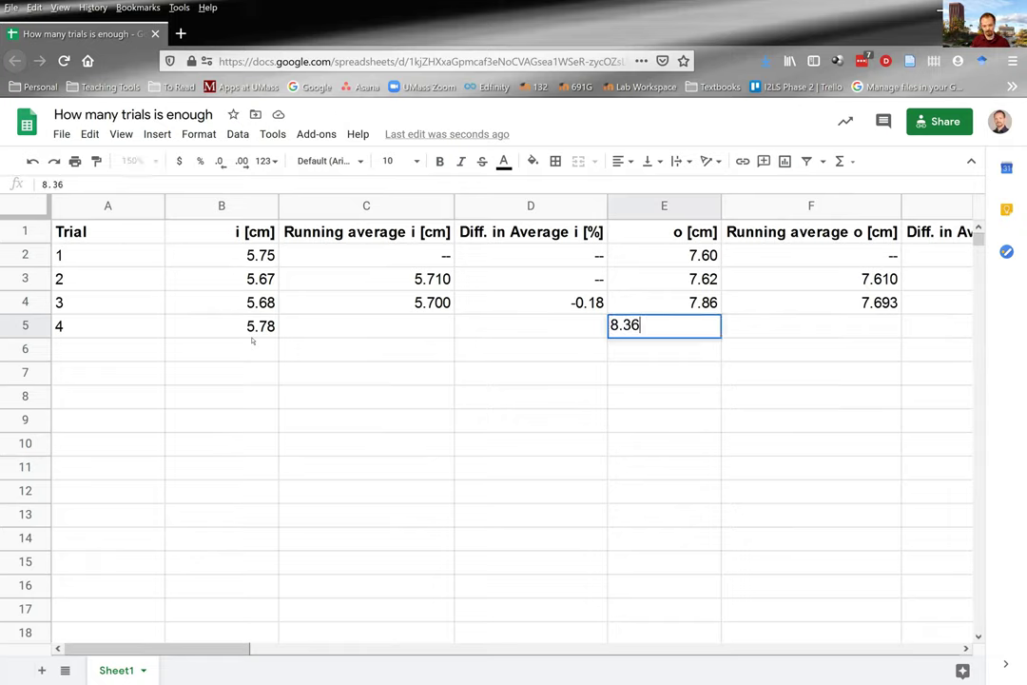
key("Return")
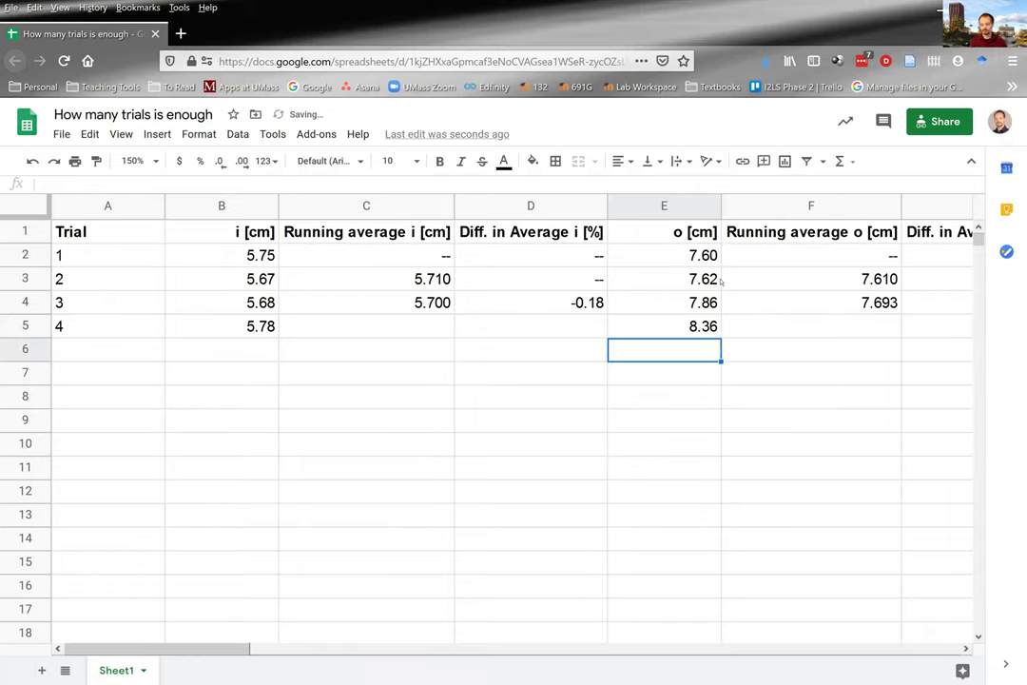
Extend the i running average (5.720) and percent difference (0.35) into C5 and D5
left_click(415, 303)
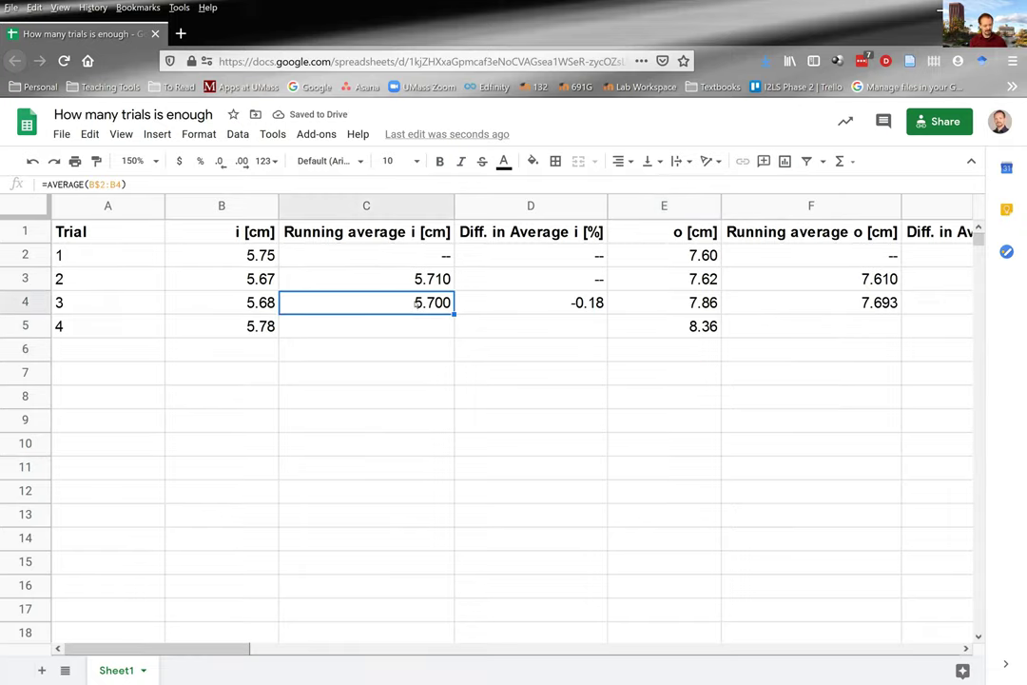
key("shift+Right")
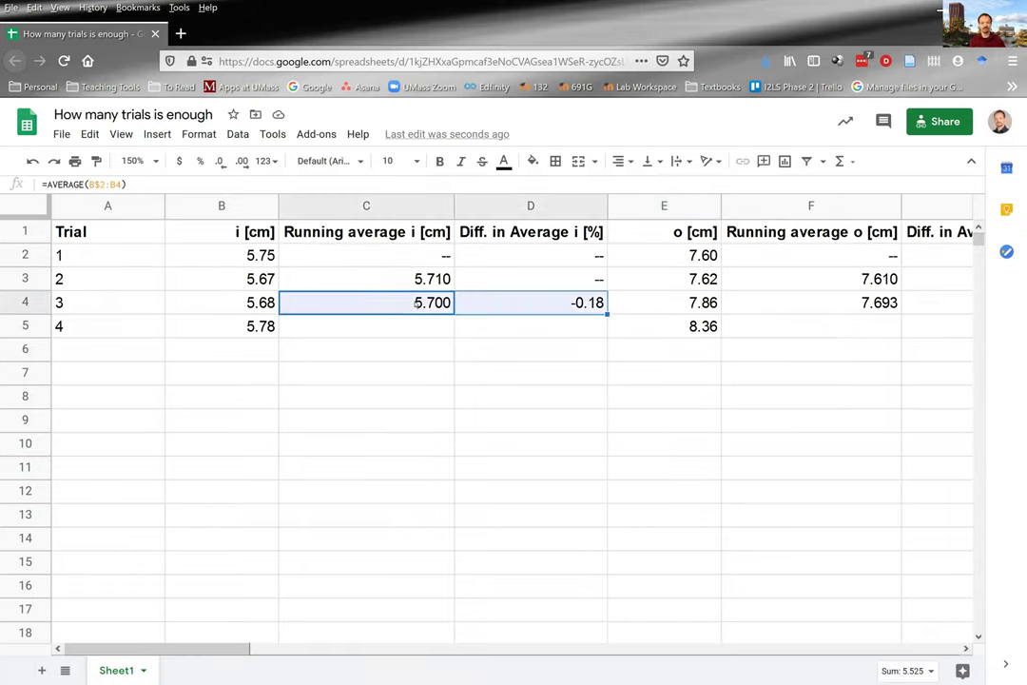
key("Left")
key("Right")
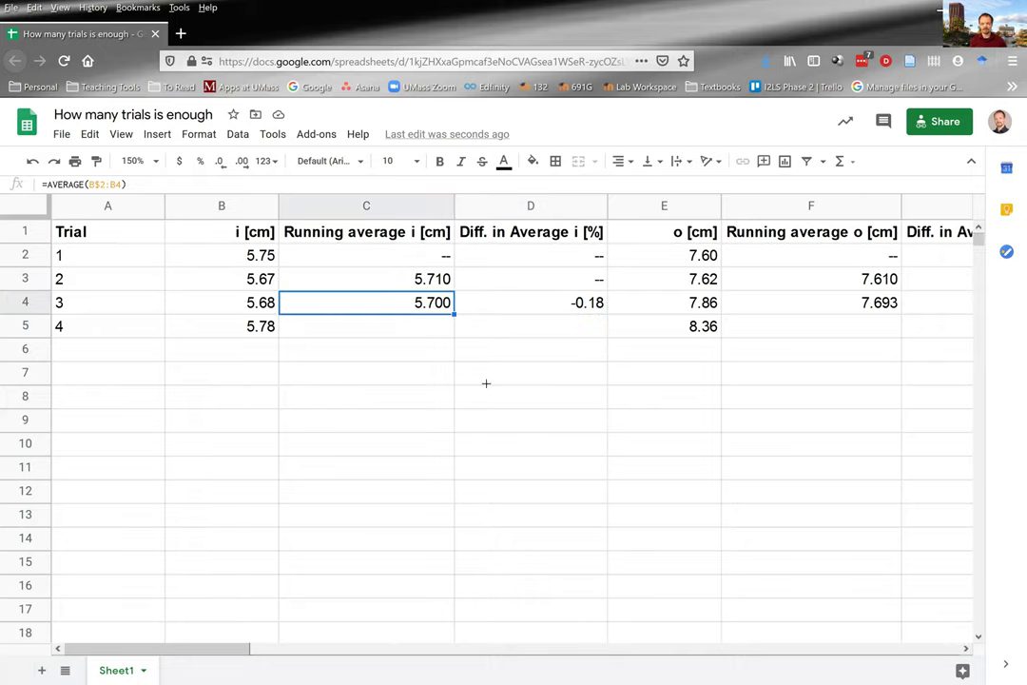
double_click(455, 314)
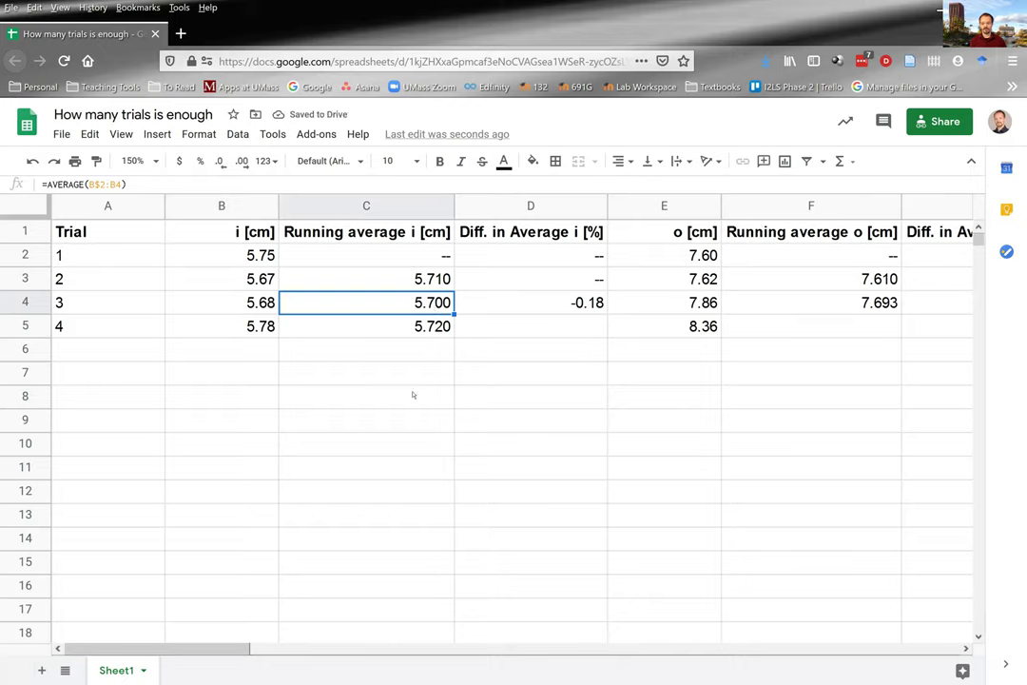
key("Down")
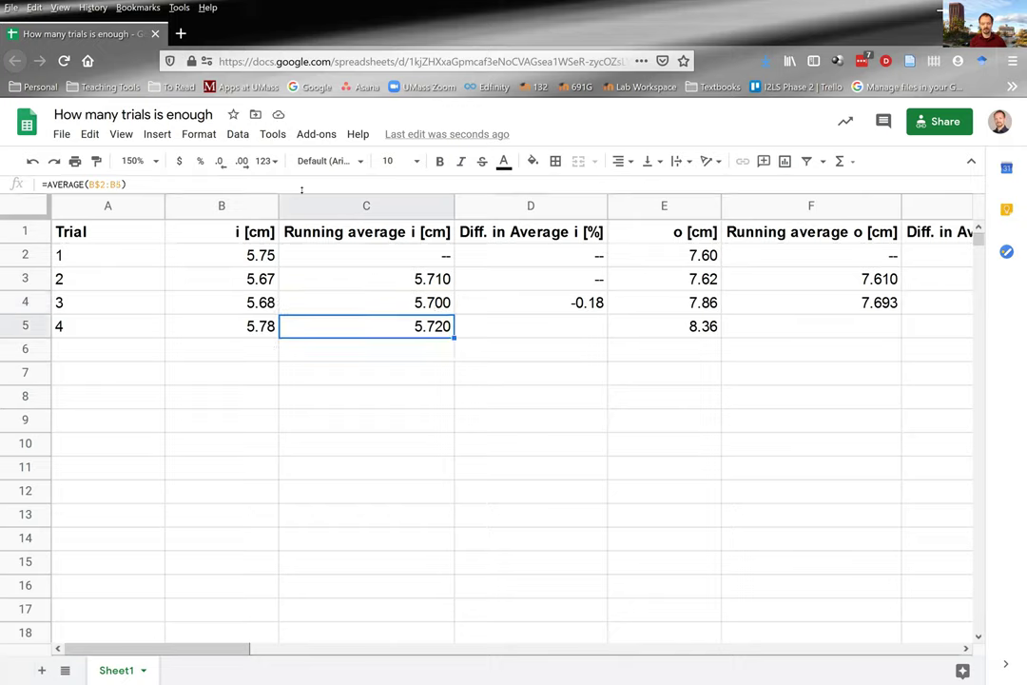
key("Return")
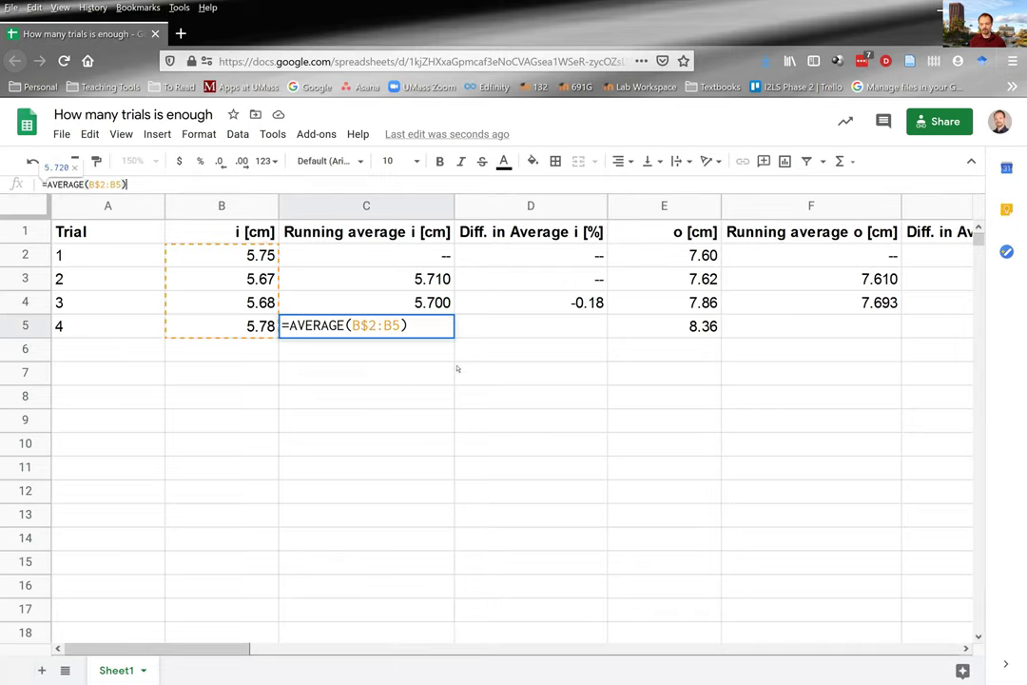
left_click(536, 305)
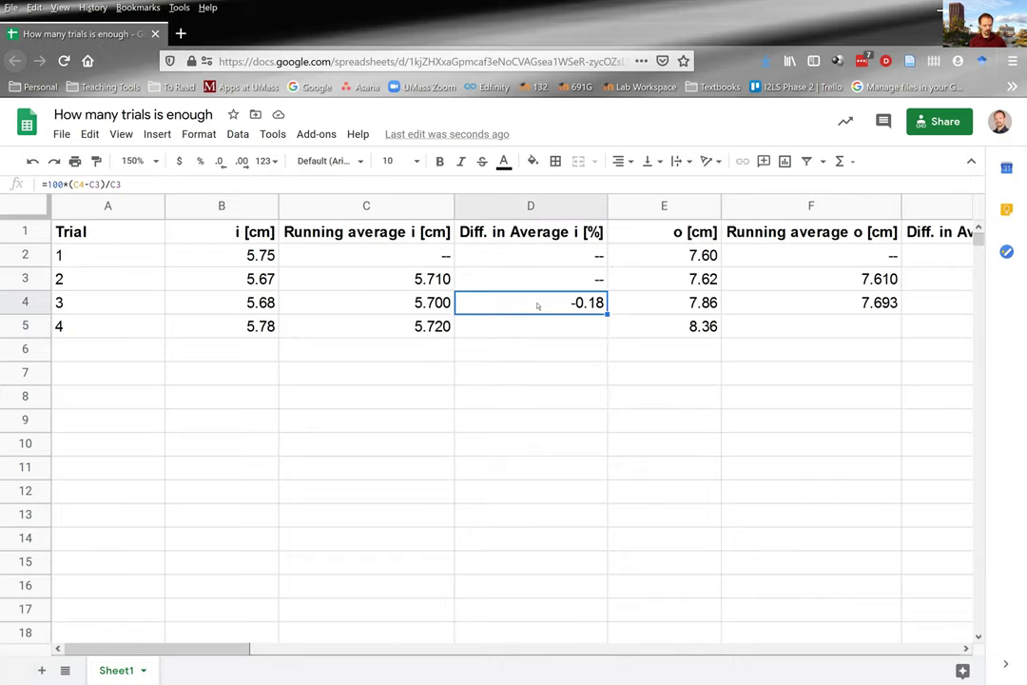
key("Down")
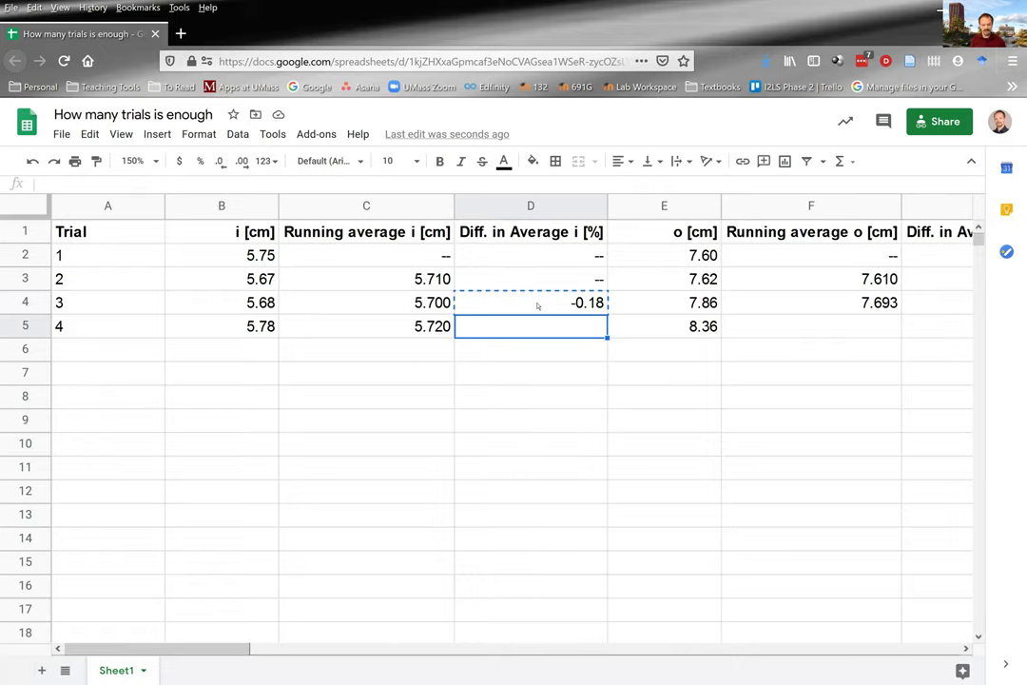
key("ctrl+v")
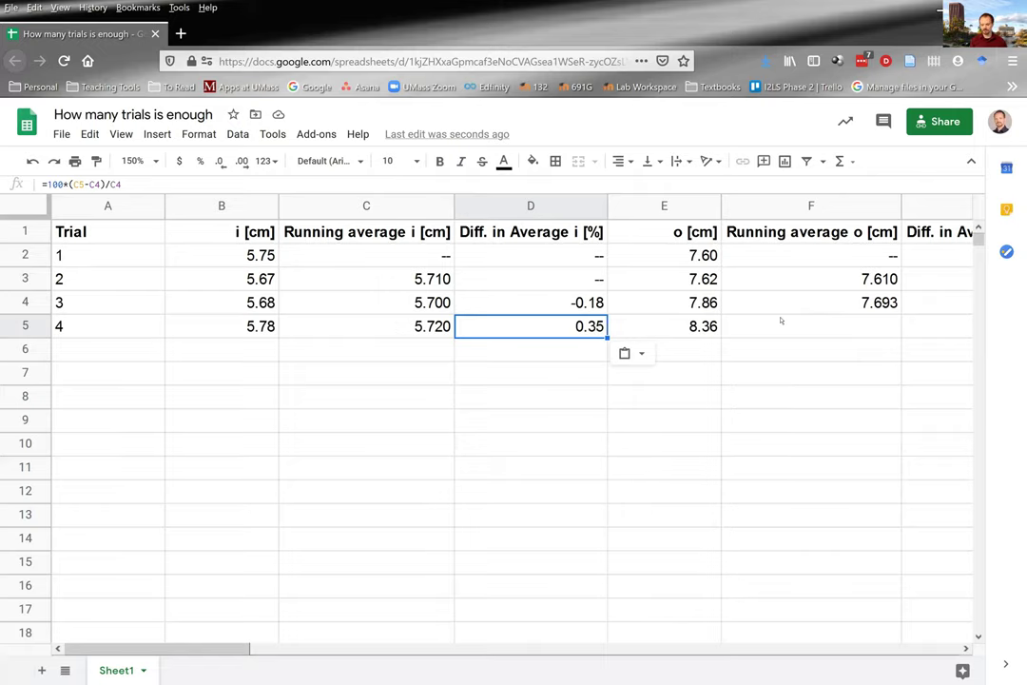
Fill F4:G4 down to row 5, giving trial 4's o average 7.860 and difference 2.17
left_click(782, 323)
key("Right")
key("Up")
key("Left")
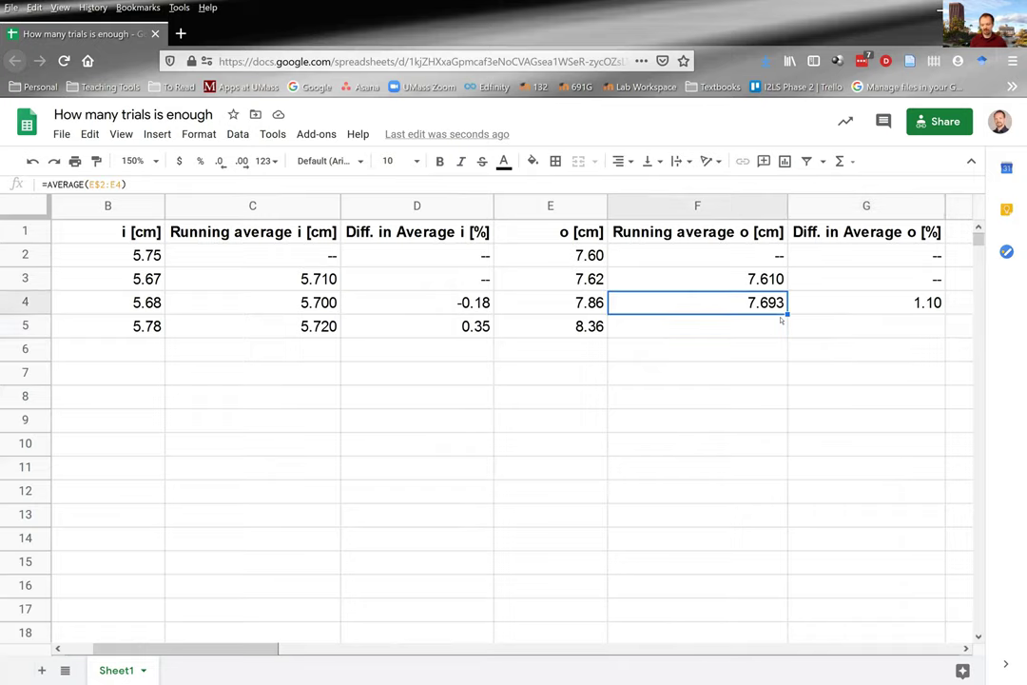
key("shift+Right")
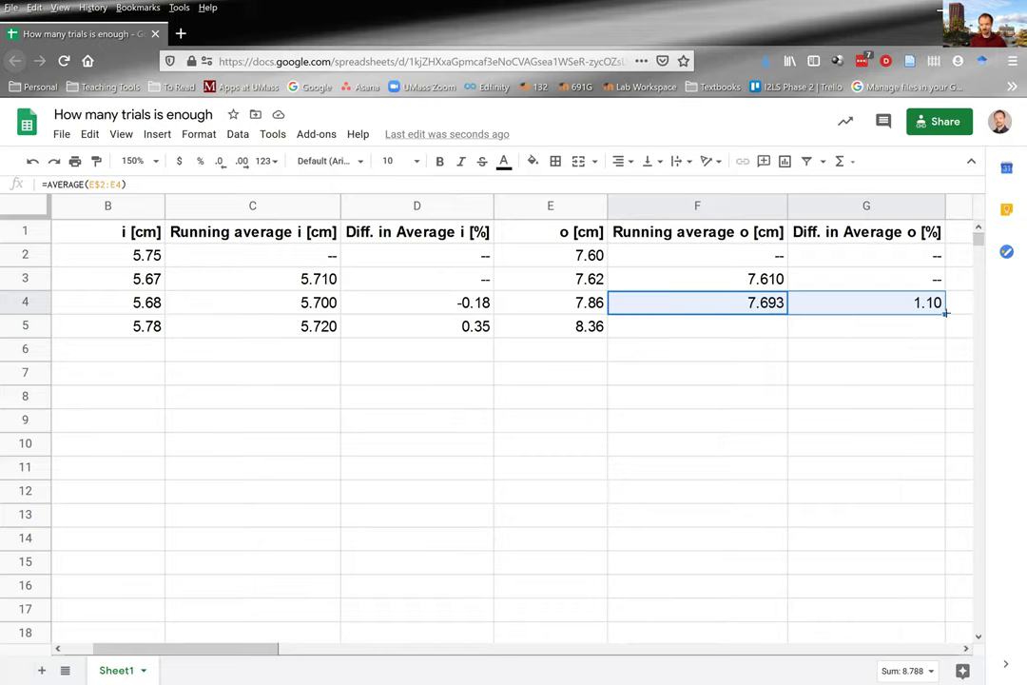
left_click_drag(946, 311, 944, 332)
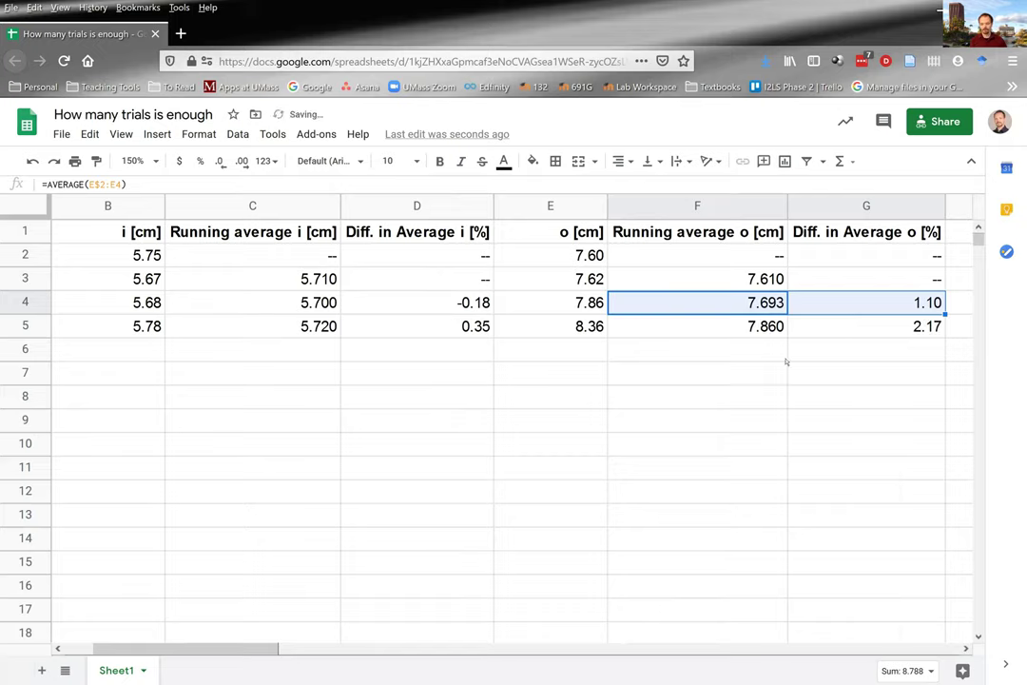
left_click(869, 340)
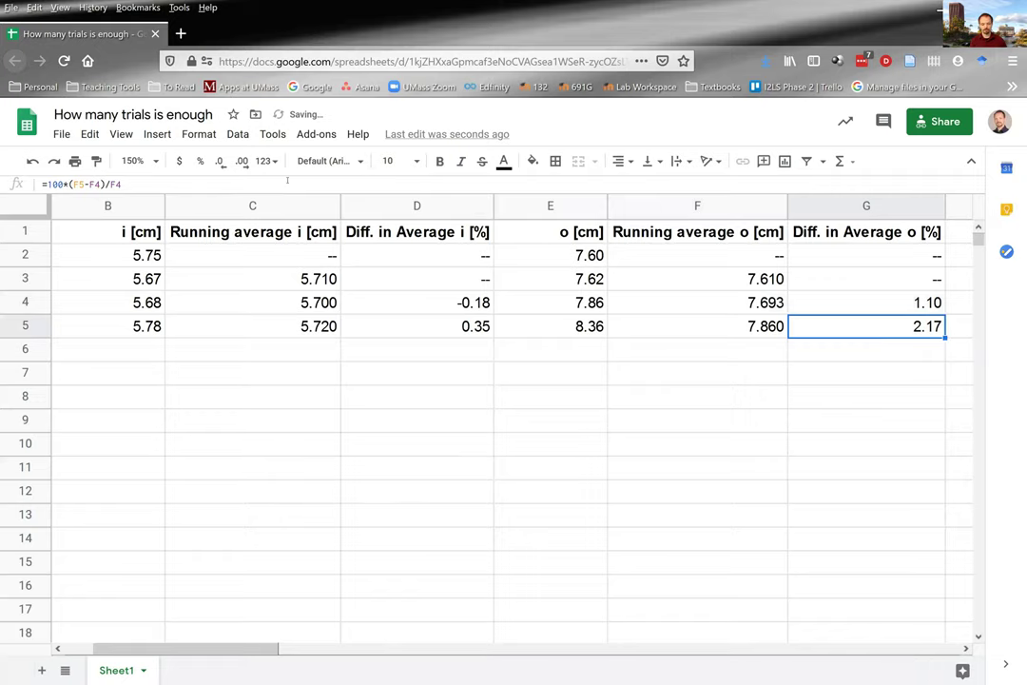
double_click(922, 327)
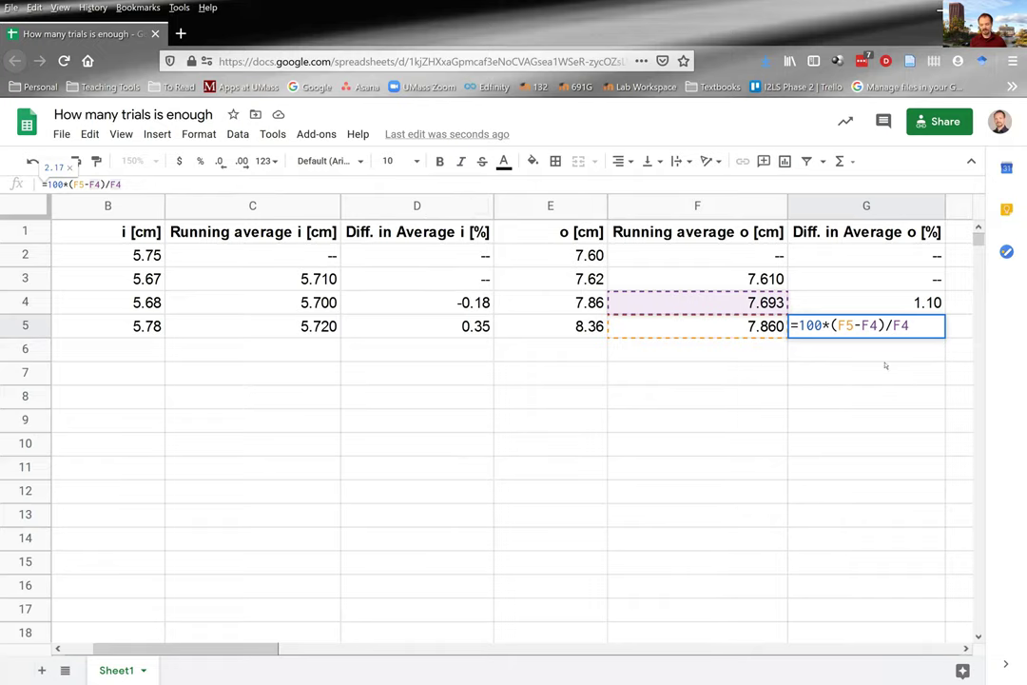
left_click(703, 373)
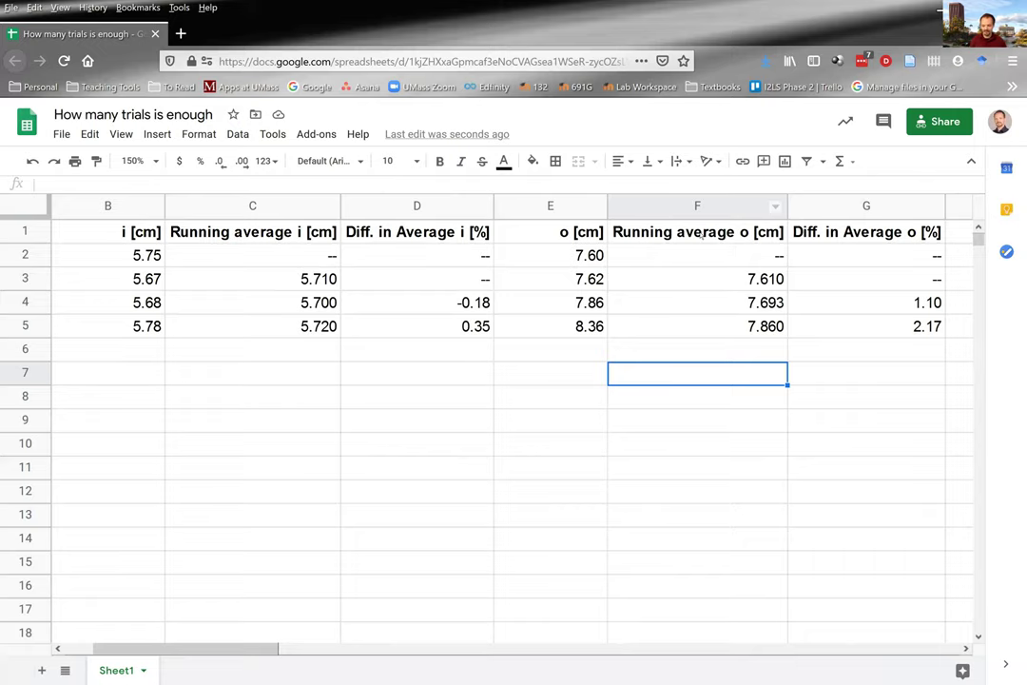
Enter trial 5 in row 6 with i of 5.75 and o of 7.60
left_click(672, 326)
key("Left")
key("Left")
key("Left")
key("Left")
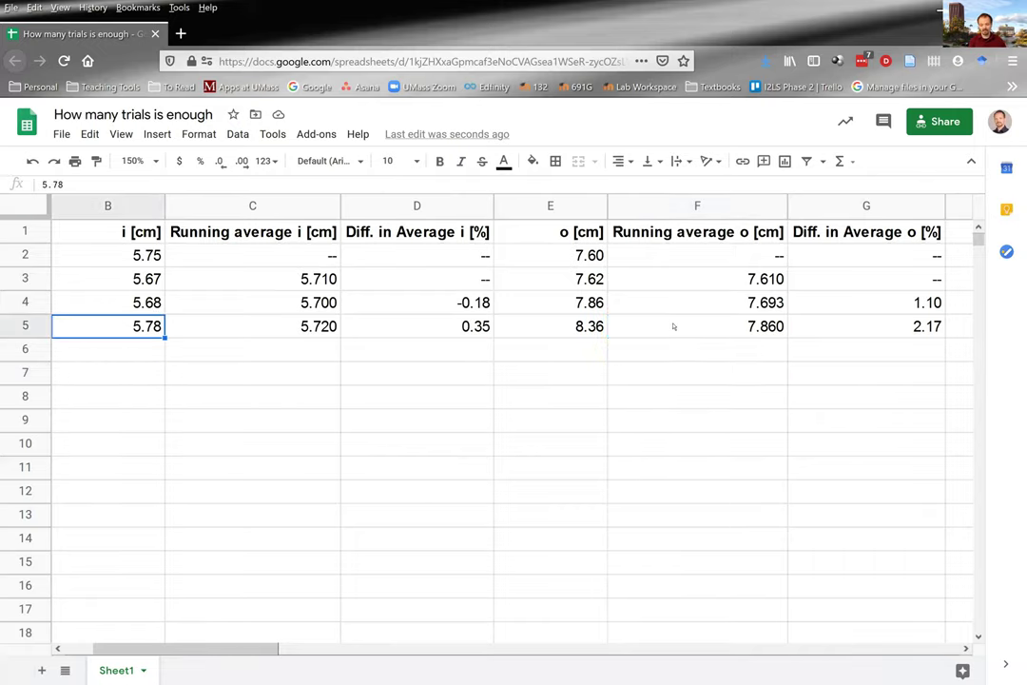
key("Left")
key("Down")
type("5")
key("Tab")
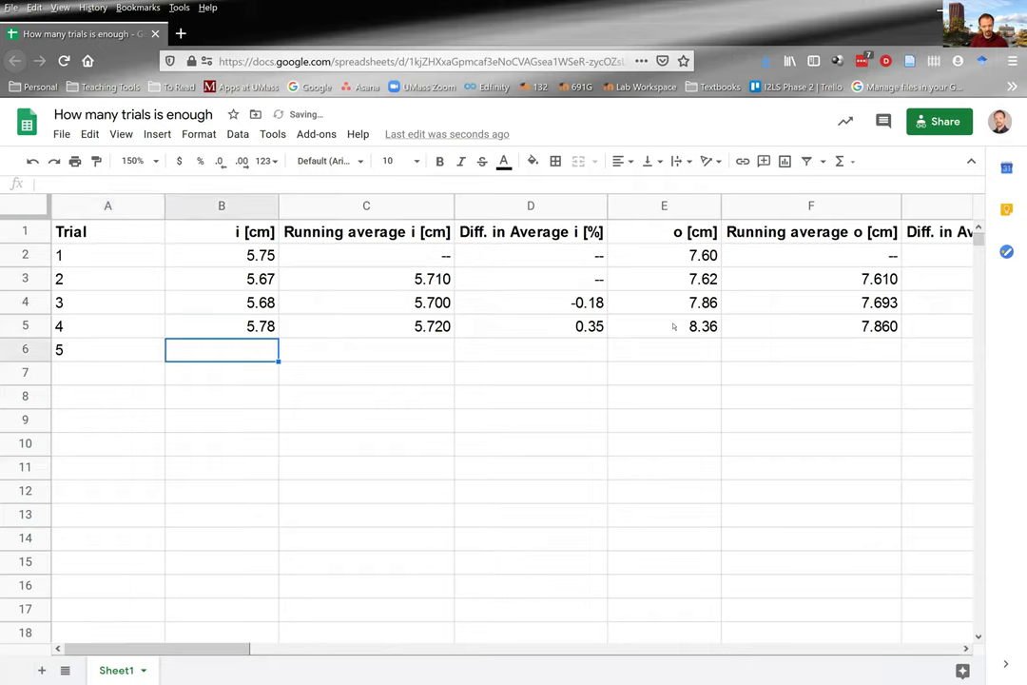
type("5.75")
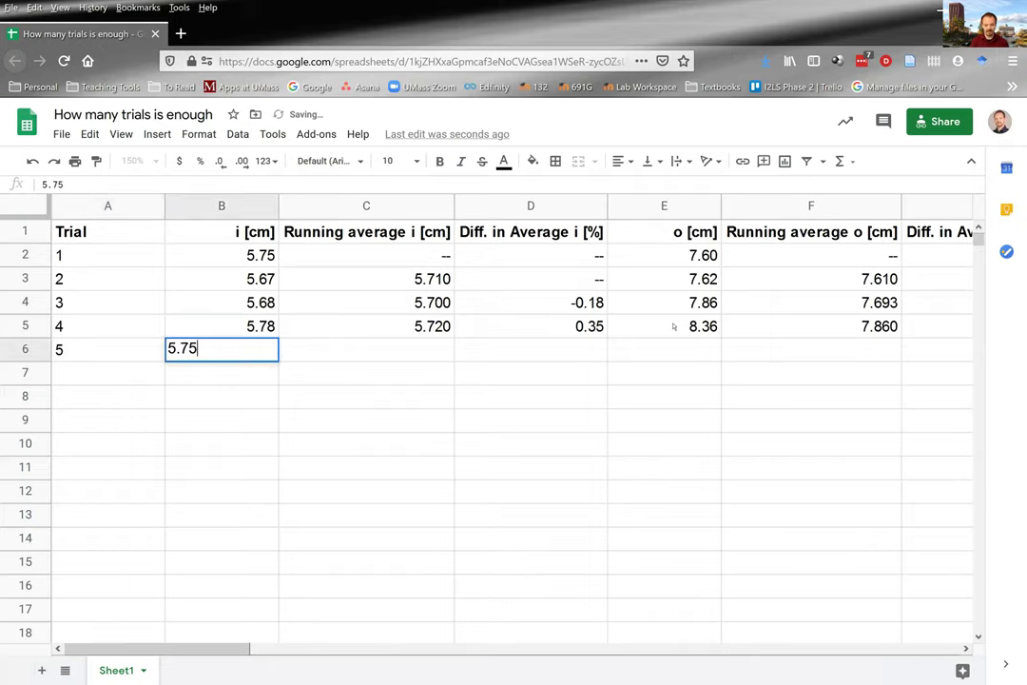
key("Tab")
key("Tab")
key("Tab")
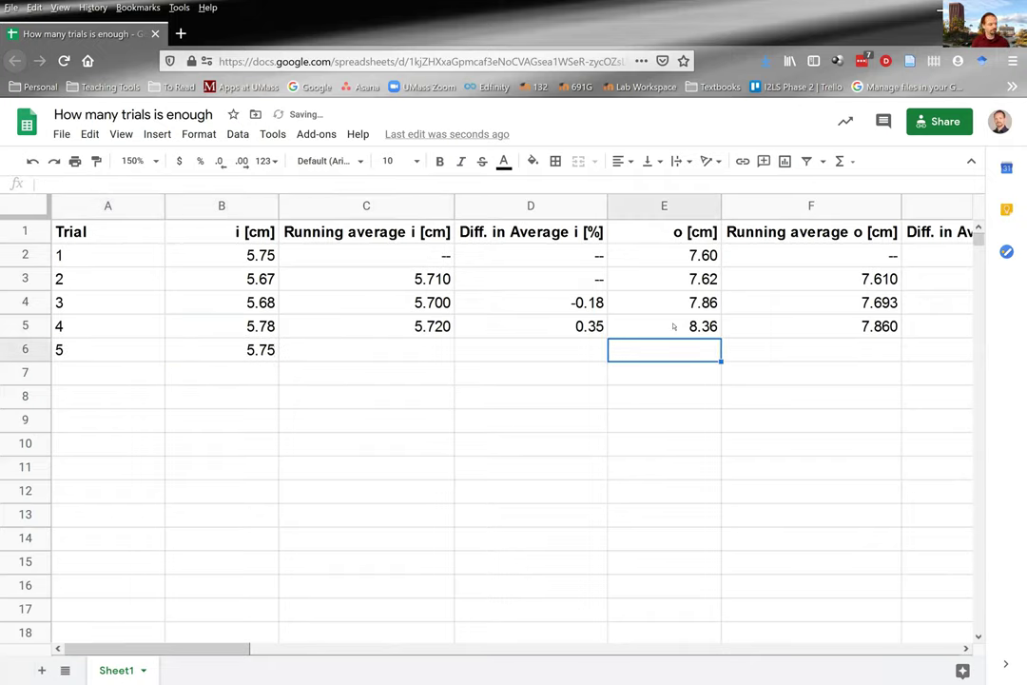
type("7.60")
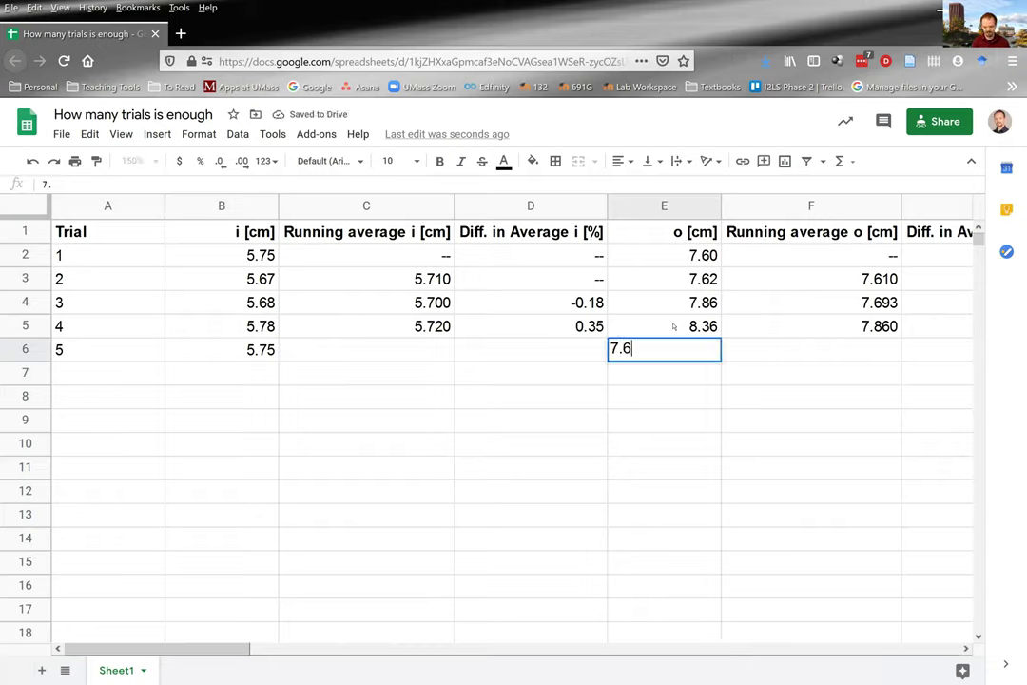
key("Return")
Fill the i running average and difference down to row 6 (5.726, 0.10)
left_click(407, 321)
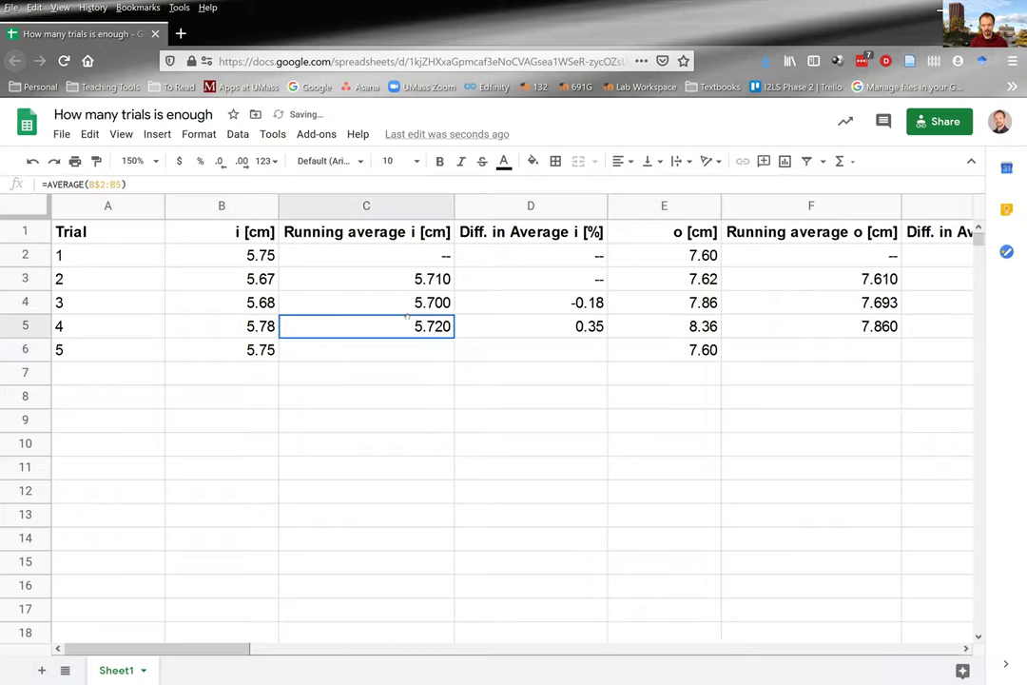
left_click_drag(407, 321, 570, 328)
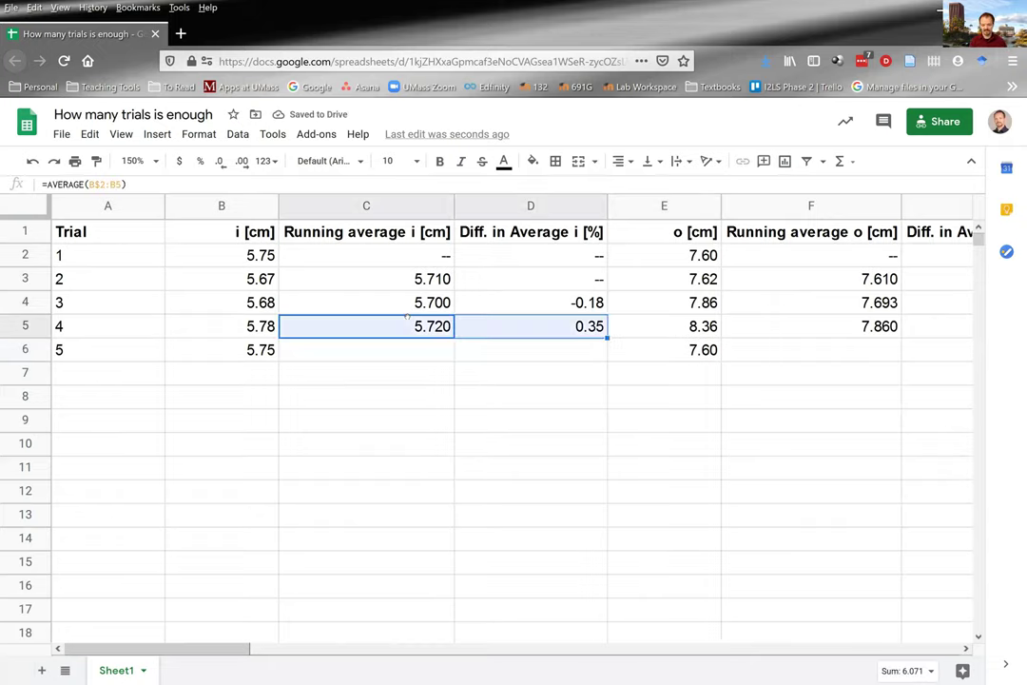
double_click(608, 339)
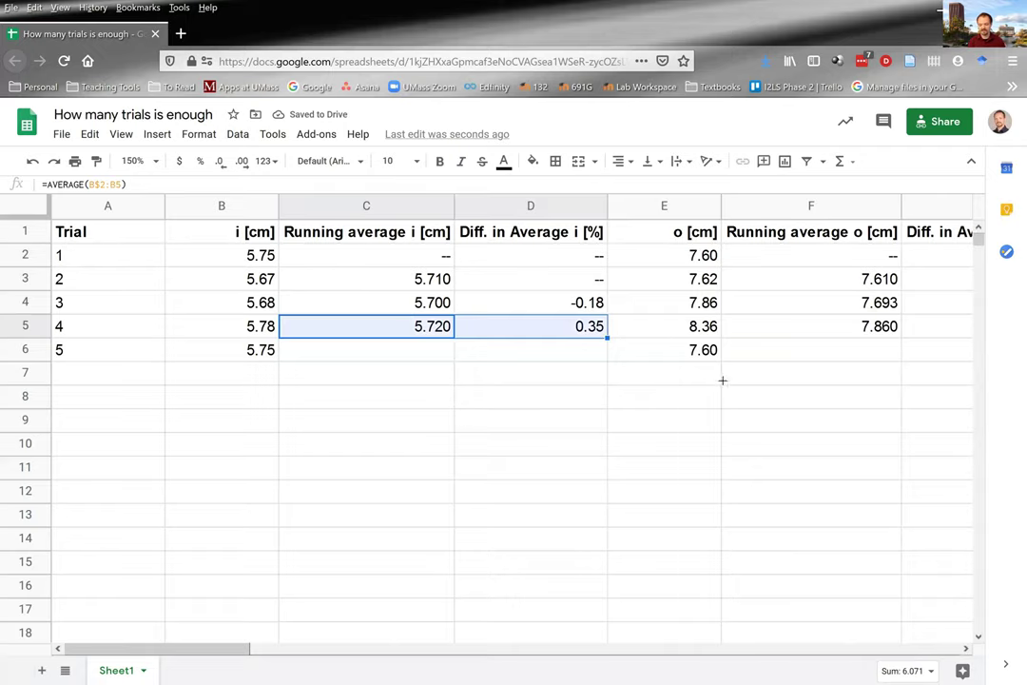
Fill the o running average and difference down to row 6 (7.808, -0.66) and check them
left_click(760, 330)
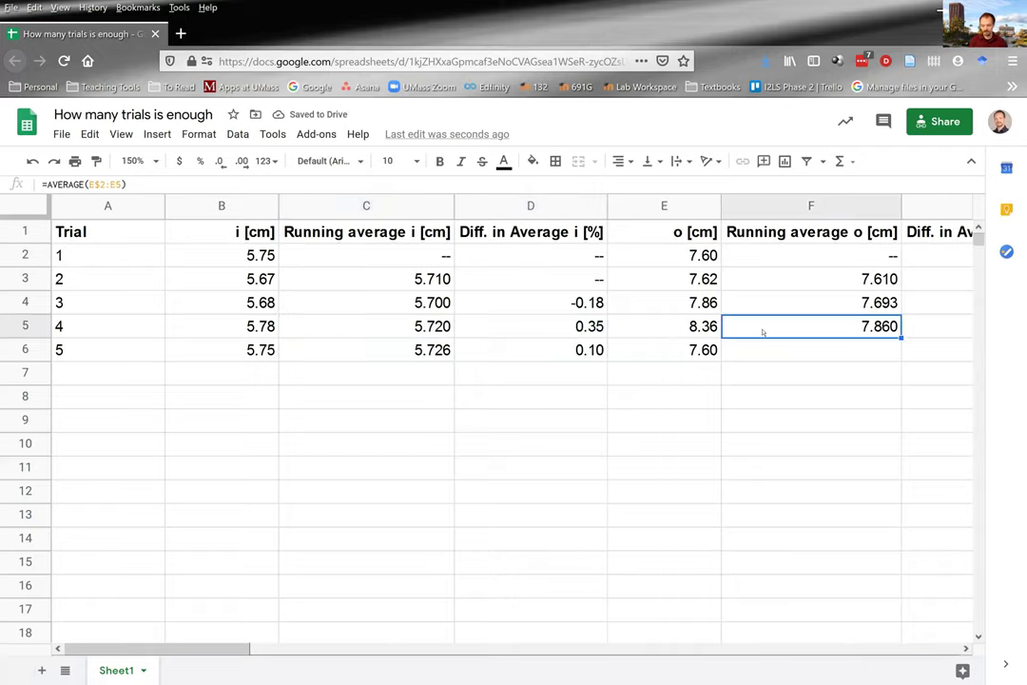
key("shift+Right")
key("shift+Left")
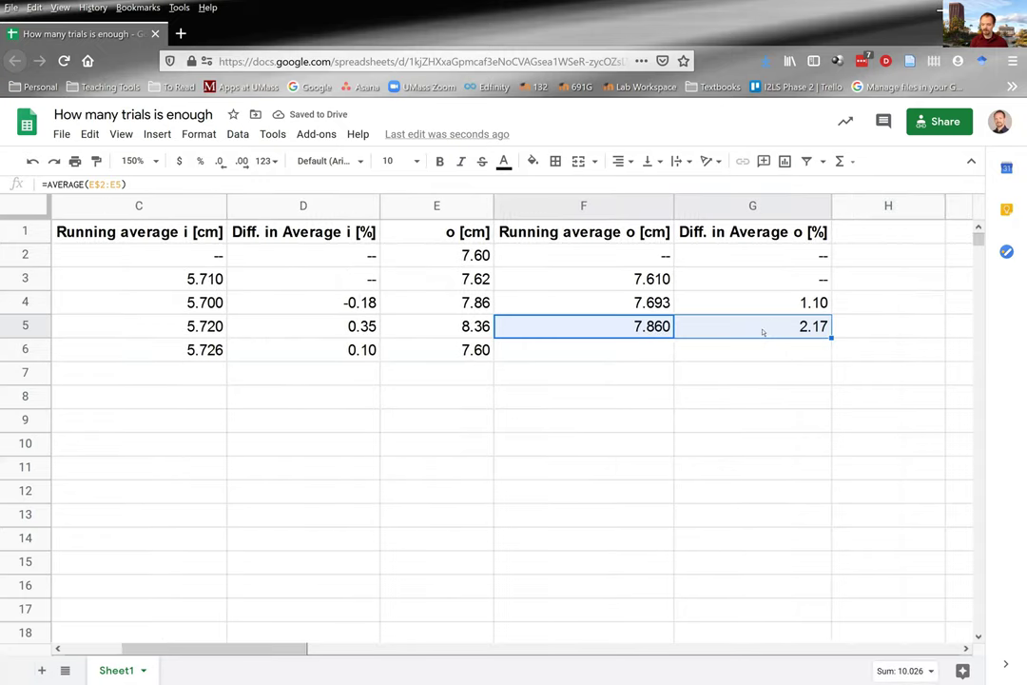
double_click(831, 334)
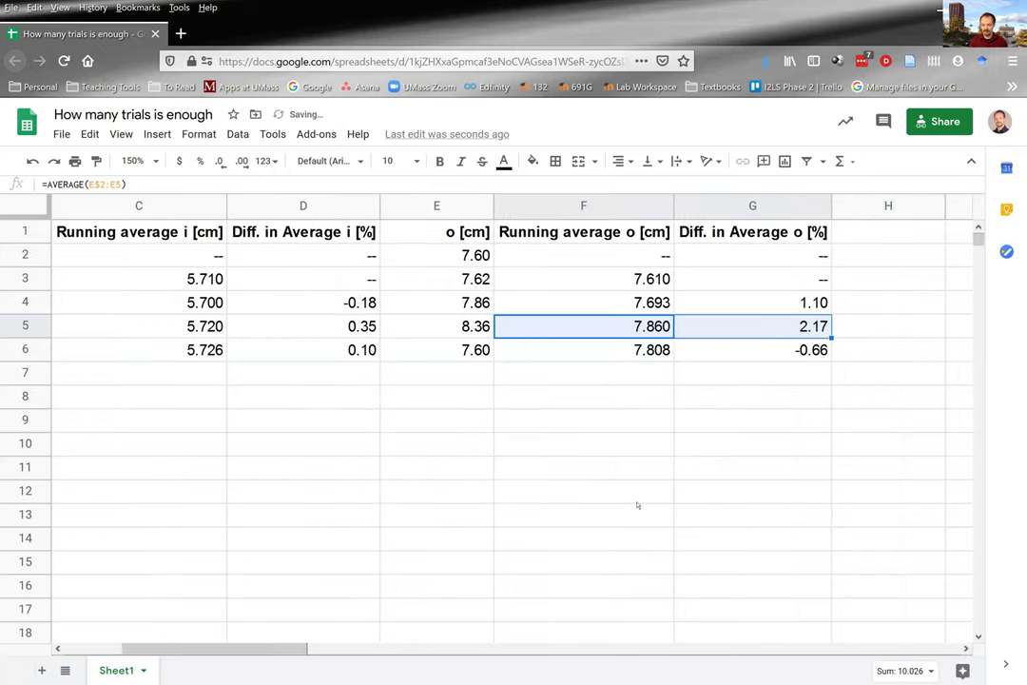
key("Down")
key("Right")
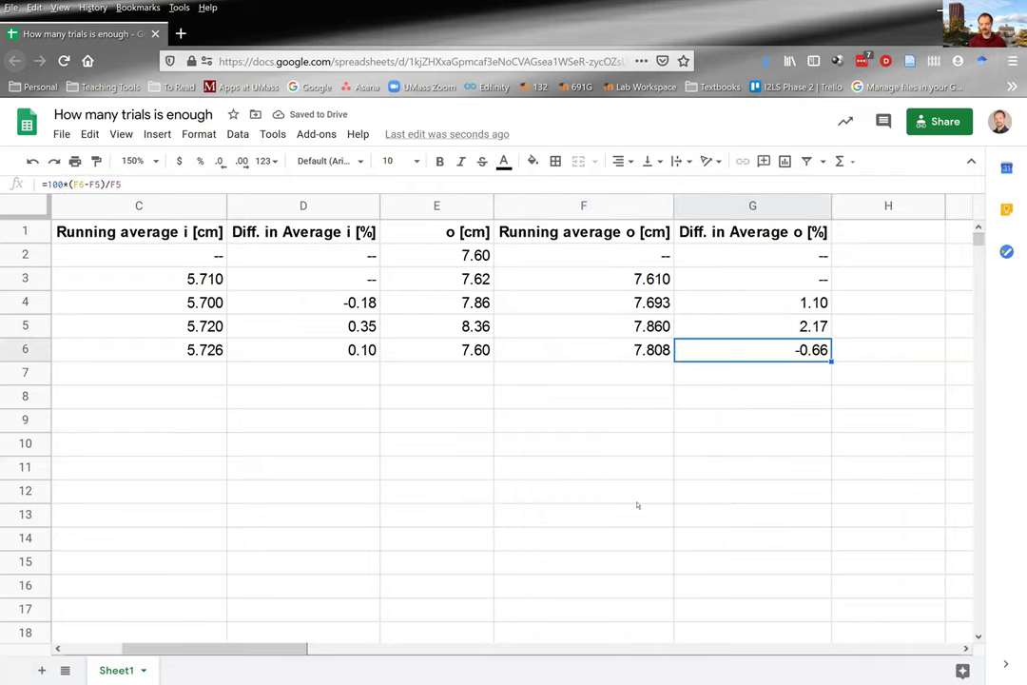
key("Left")
key("Left")
key("Right")
key("Right")
key("Left")
key("Left")
key("Left")
key("Right")
key("Right")
key("Right")
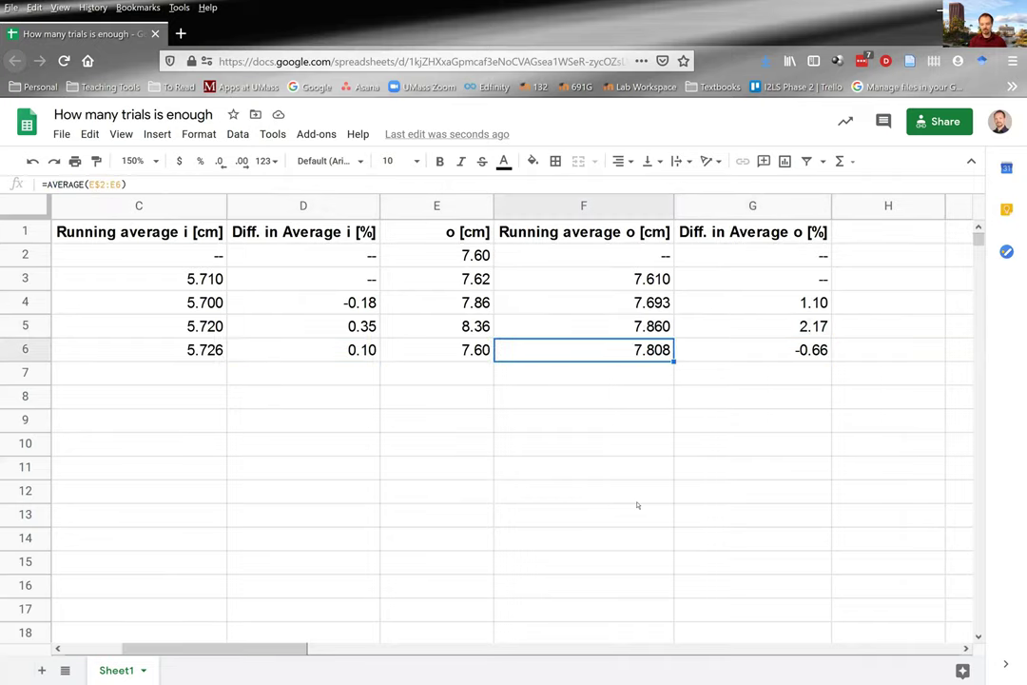